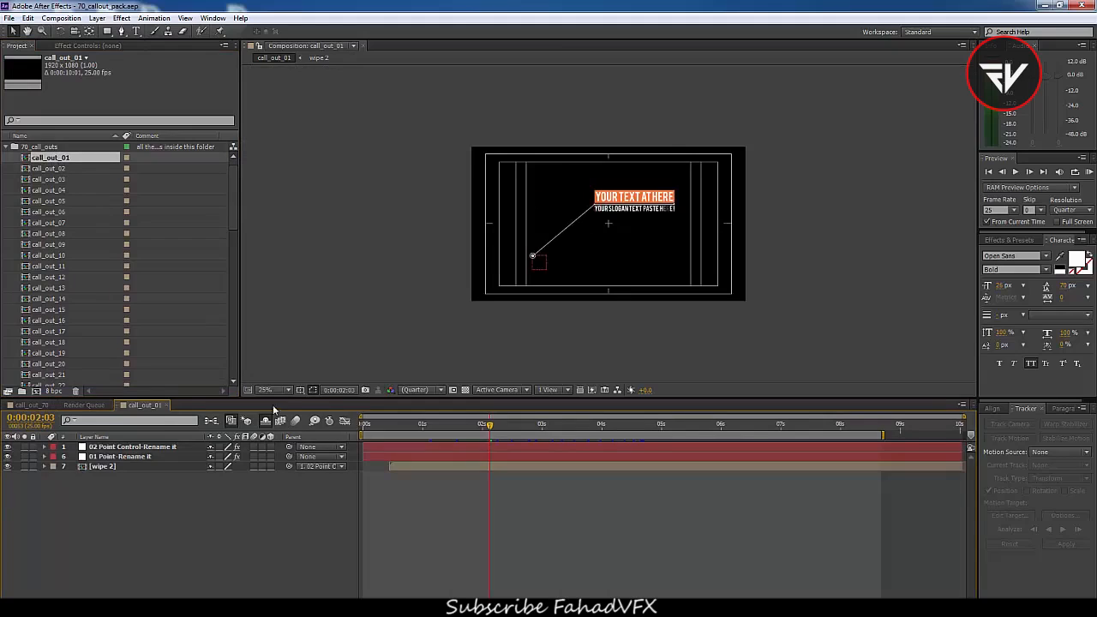
Move the 02 Point Control layer's title point down and to the left in the composition
left_click(272, 456)
left_click_drag(489, 425, 583, 492)
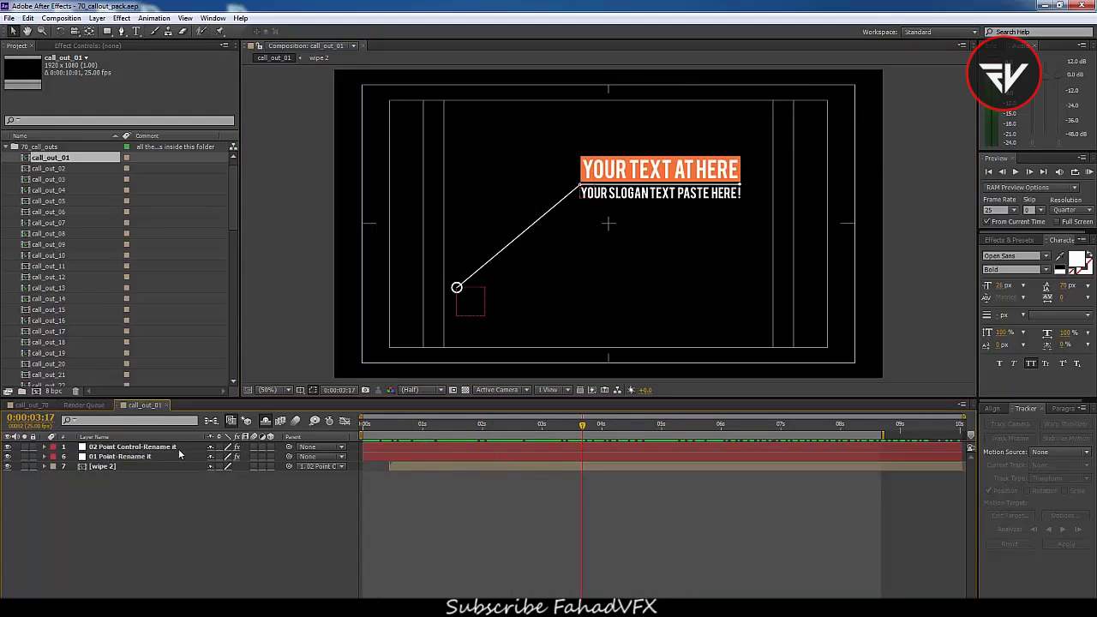
left_click(111, 469)
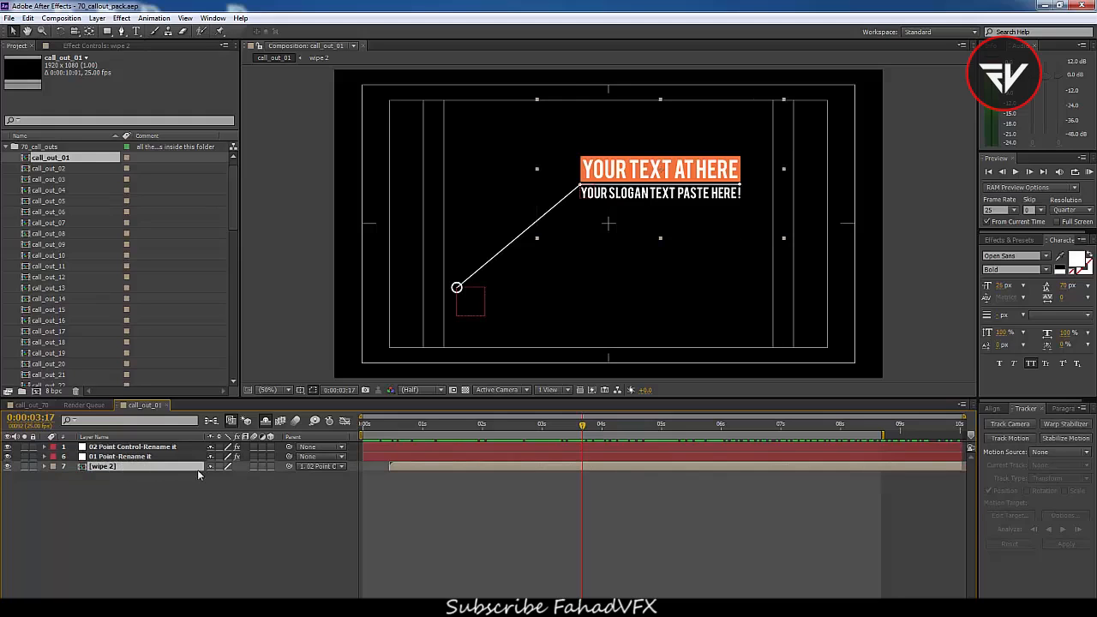
left_click_drag(400, 427, 576, 451)
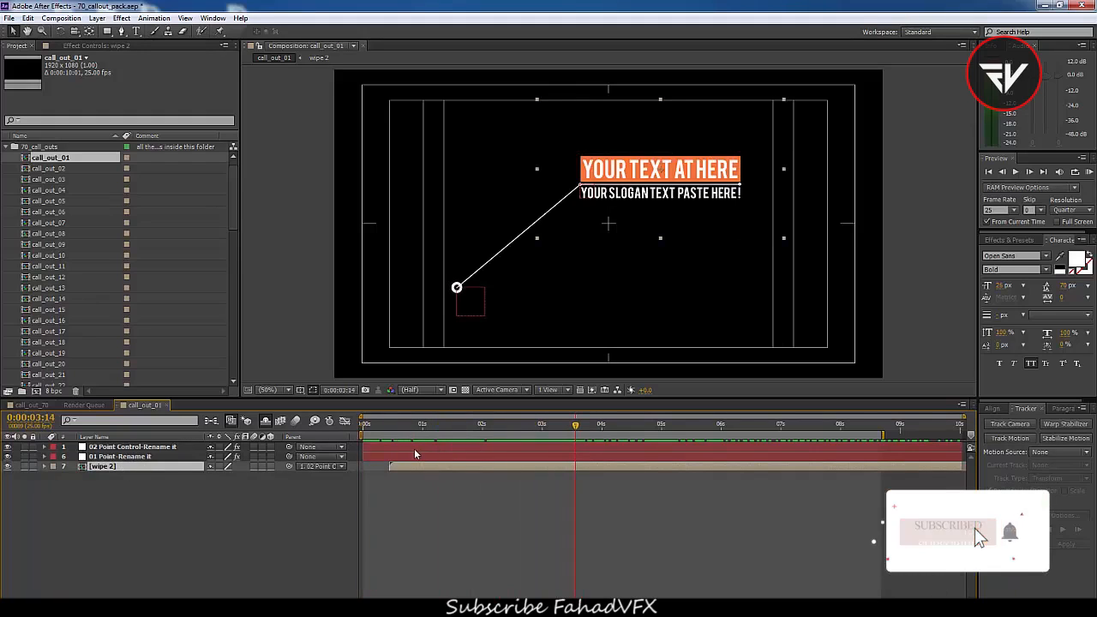
left_click(401, 447)
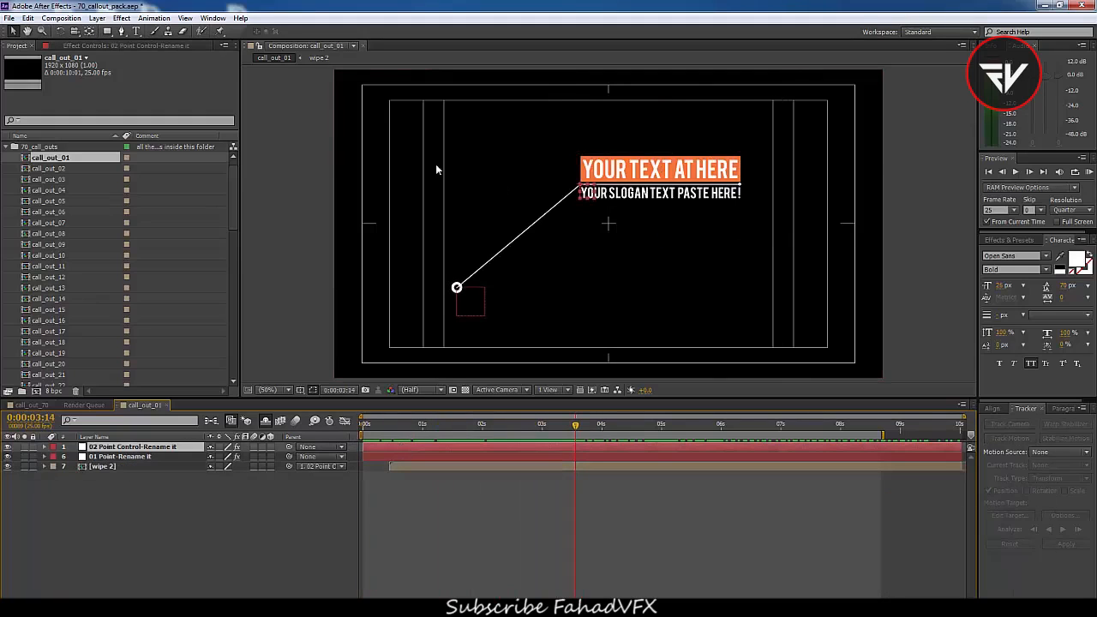
left_click_drag(583, 195, 522, 240)
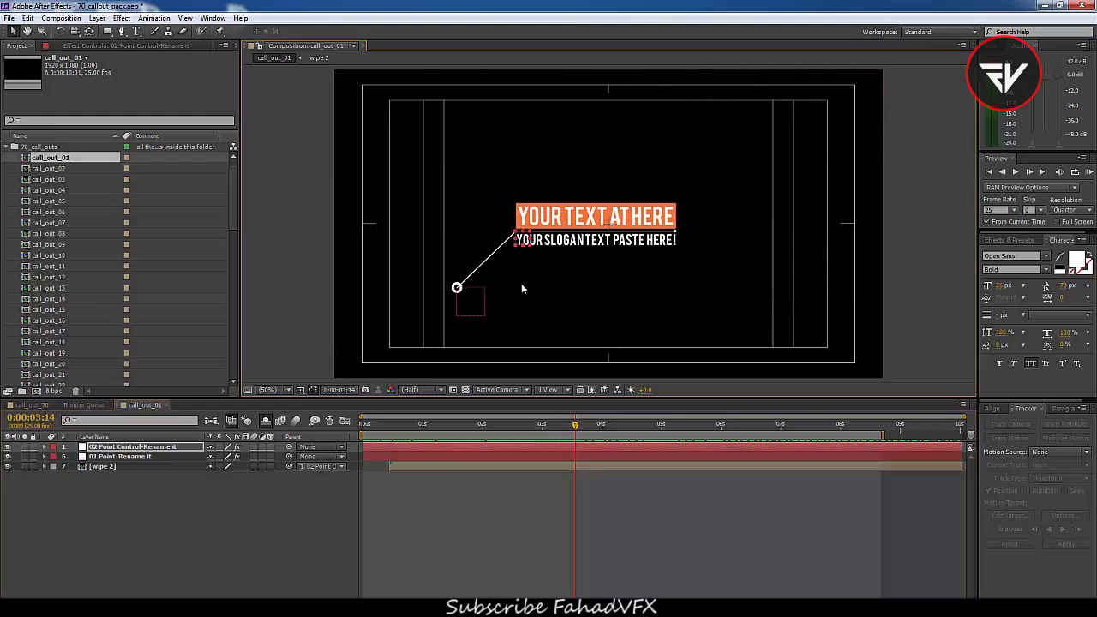
Move the 01 Point target marker slightly left and up
left_click(116, 457)
left_click_drag(470, 301, 431, 294)
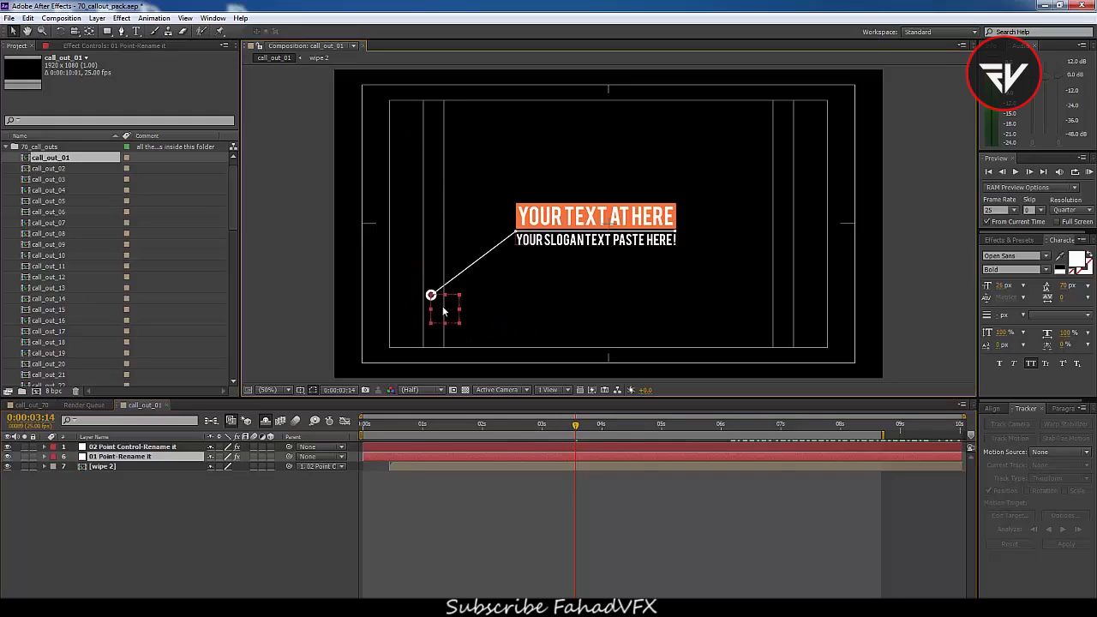
left_click(145, 447)
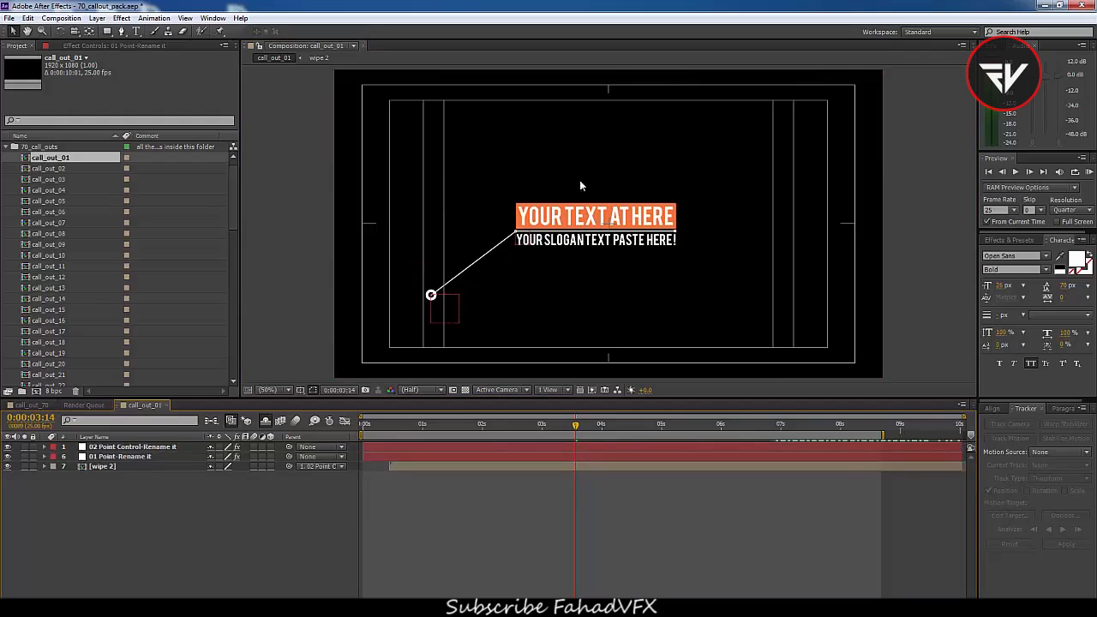
Reposition the 02 Point Control title point higher in the composition, above the target
double_click(525, 244)
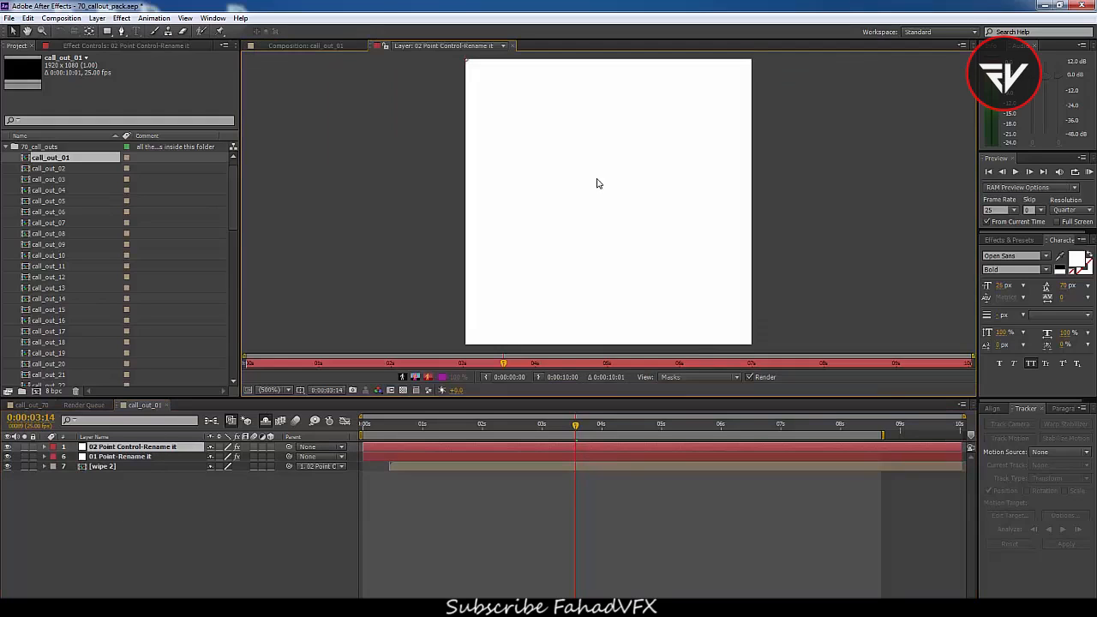
left_click(331, 47)
left_click_drag(525, 246, 532, 184)
left_click(113, 458)
left_click(121, 447)
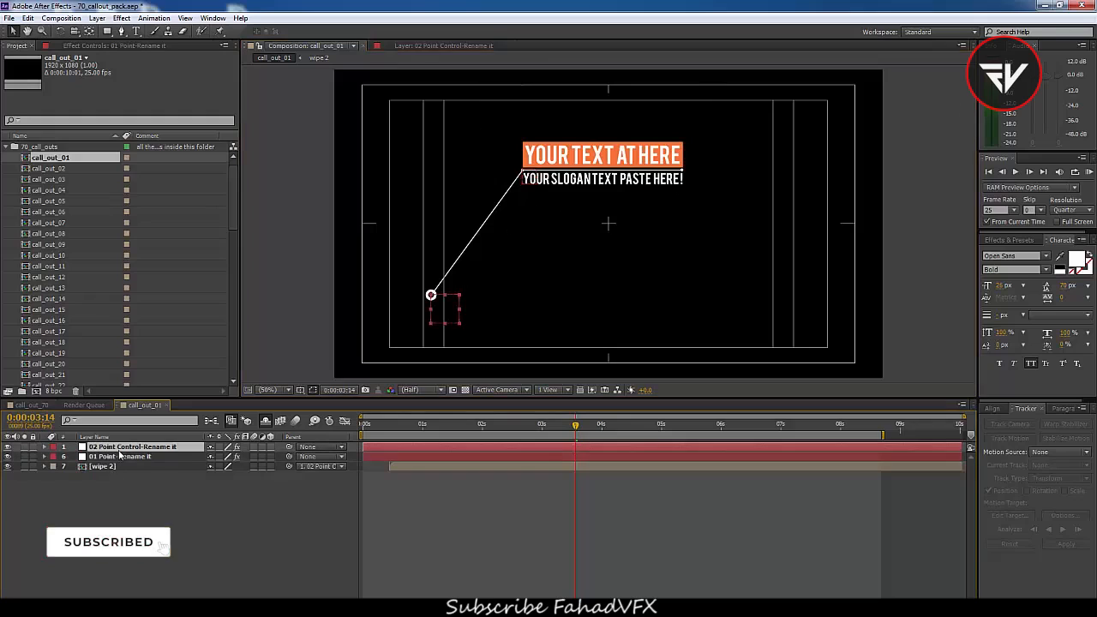
left_click(111, 47)
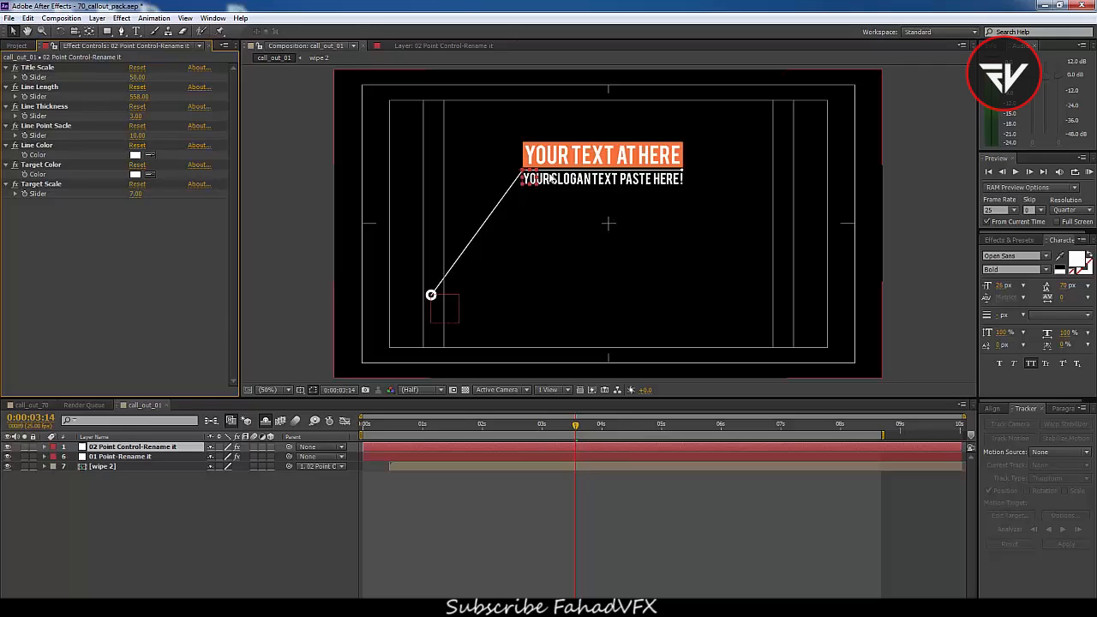
left_click_drag(550, 179, 557, 203)
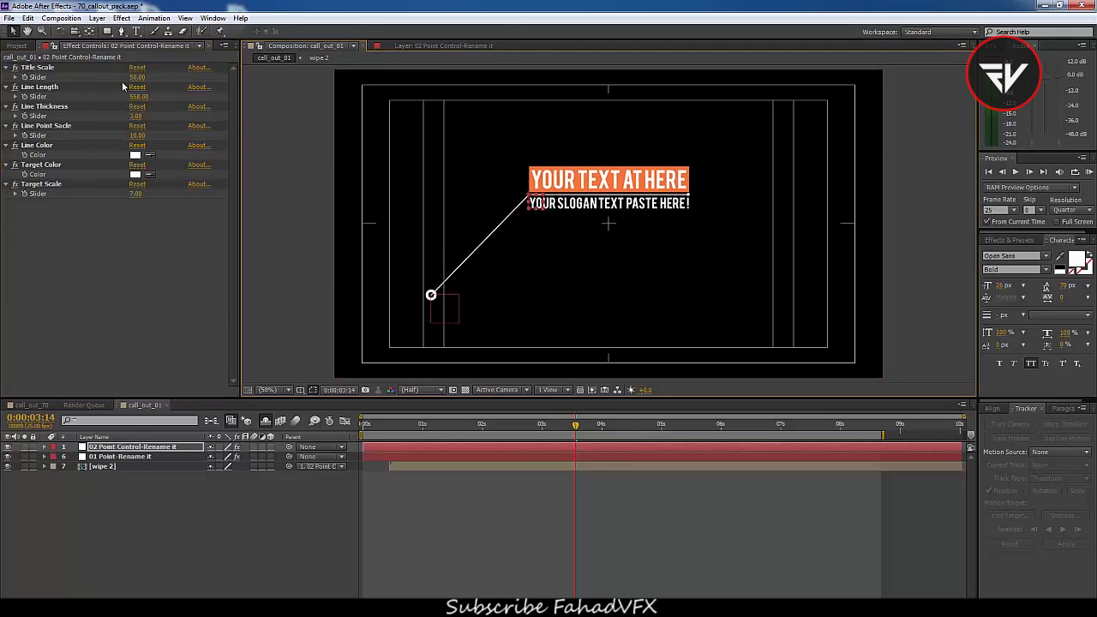
Lengthen the callout line by setting Line Length to about 725
left_click_drag(137, 78, 197, 99)
key("ctrl+z")
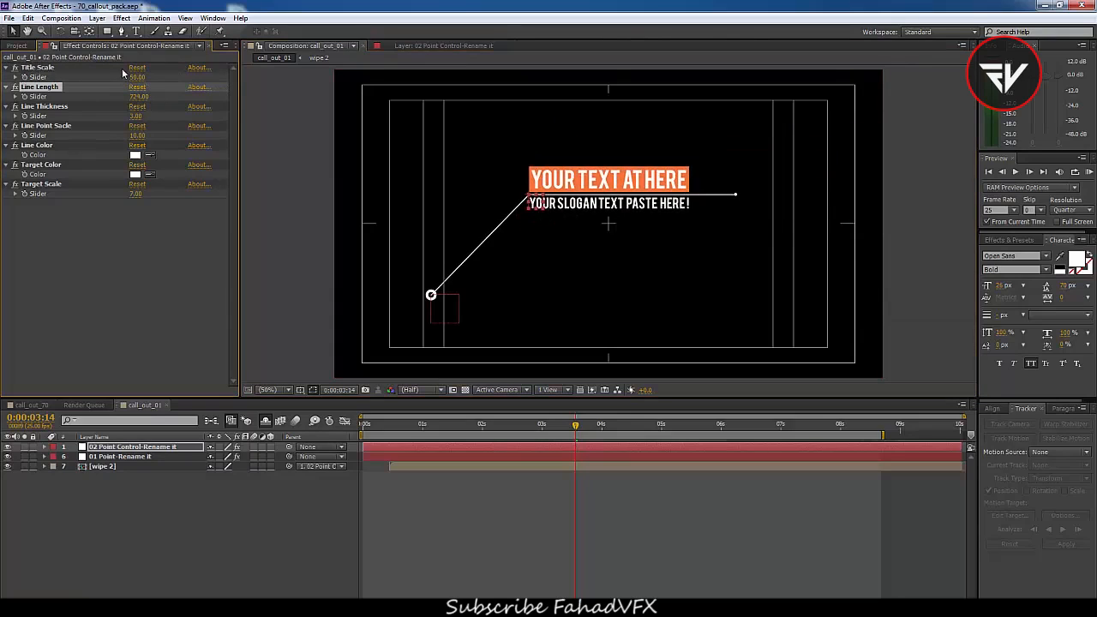
mouse_move(137, 77)
left_mouse_down()
mouse_move(176, 79)
mouse_move(152, 79)
left_mouse_up()
key("ctrl+z")
left_click_drag(137, 117, 190, 157)
key("ctrl+z")
key("ctrl+z")
left_click(135, 154)
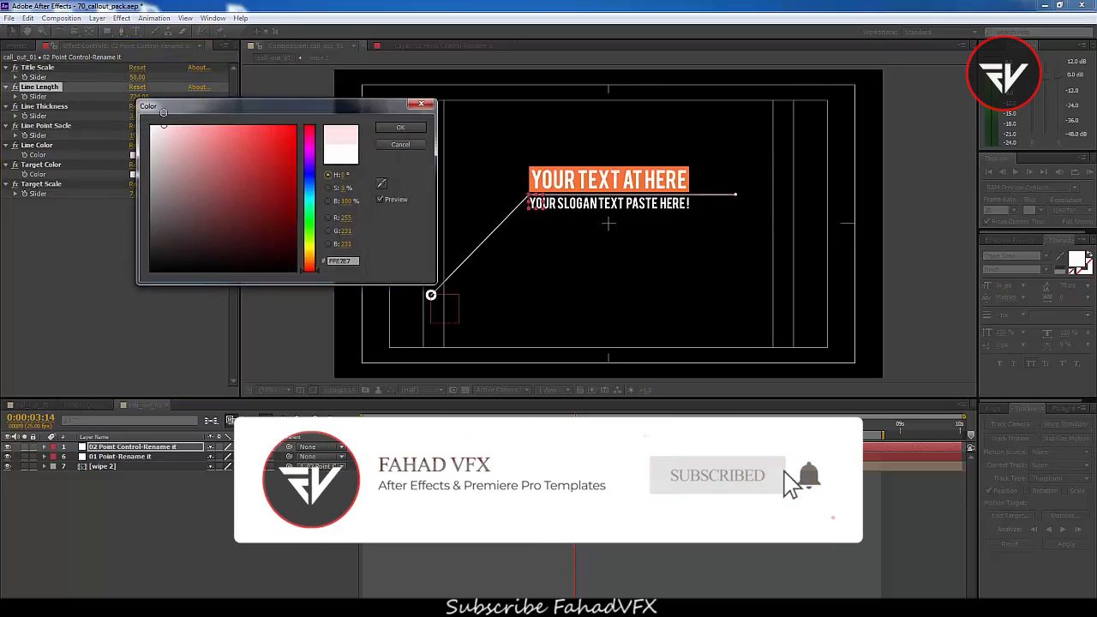
left_click_drag(109, 214, 137, 142)
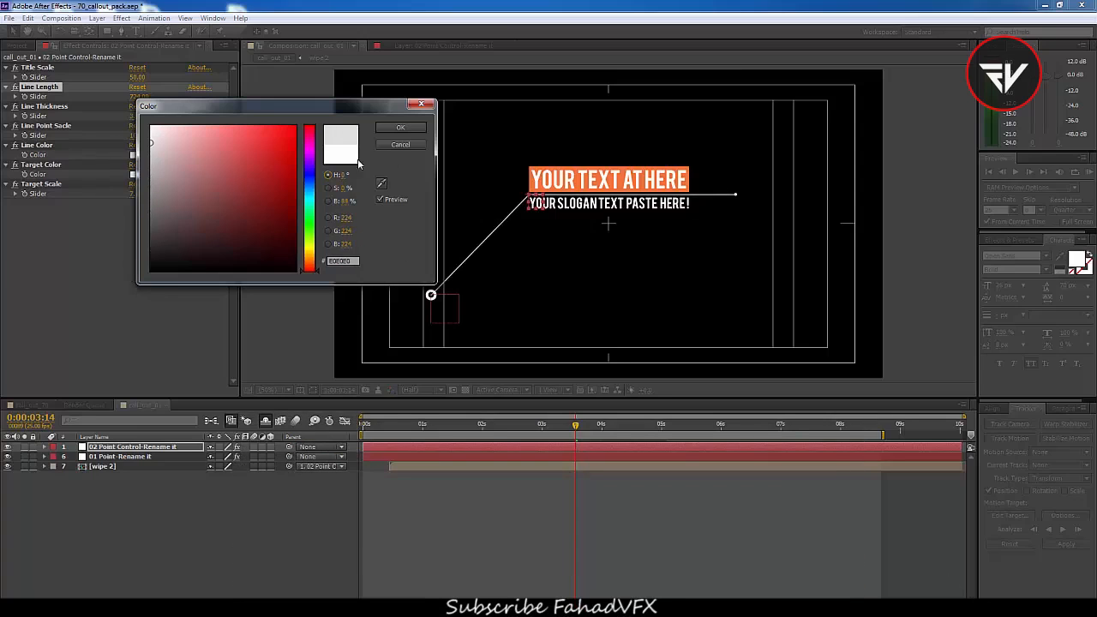
left_click(401, 146)
left_click_drag(136, 194, 154, 210)
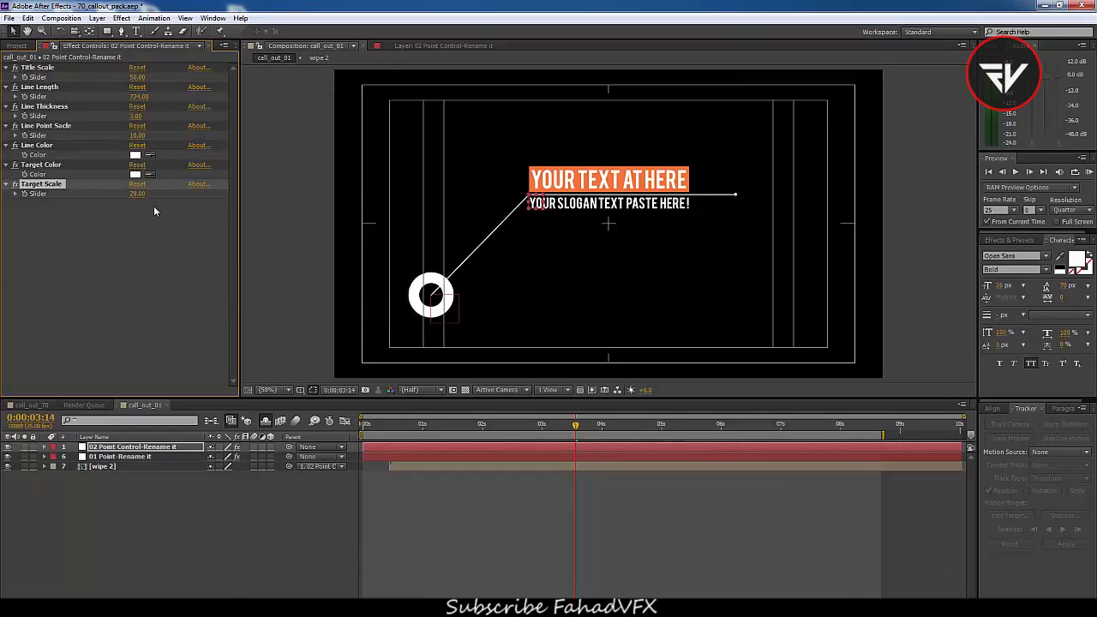
key("ctrl+z")
Open the wipe 2 precomposition and play its preview
left_click_drag(402, 425, 596, 462)
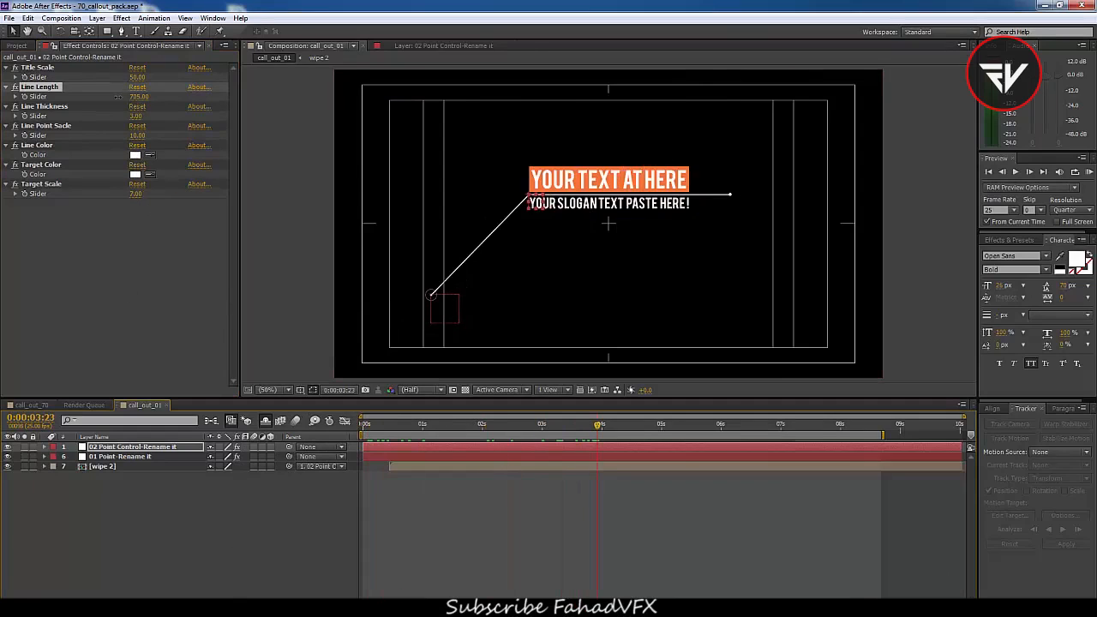
left_click(96, 494)
left_click(119, 466)
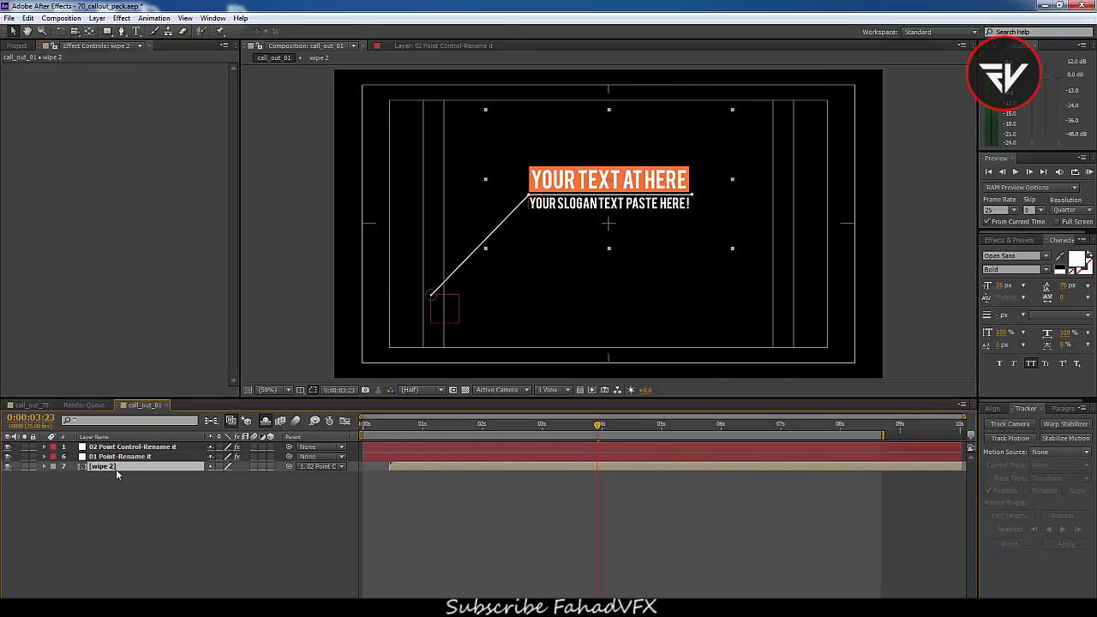
double_click(114, 467)
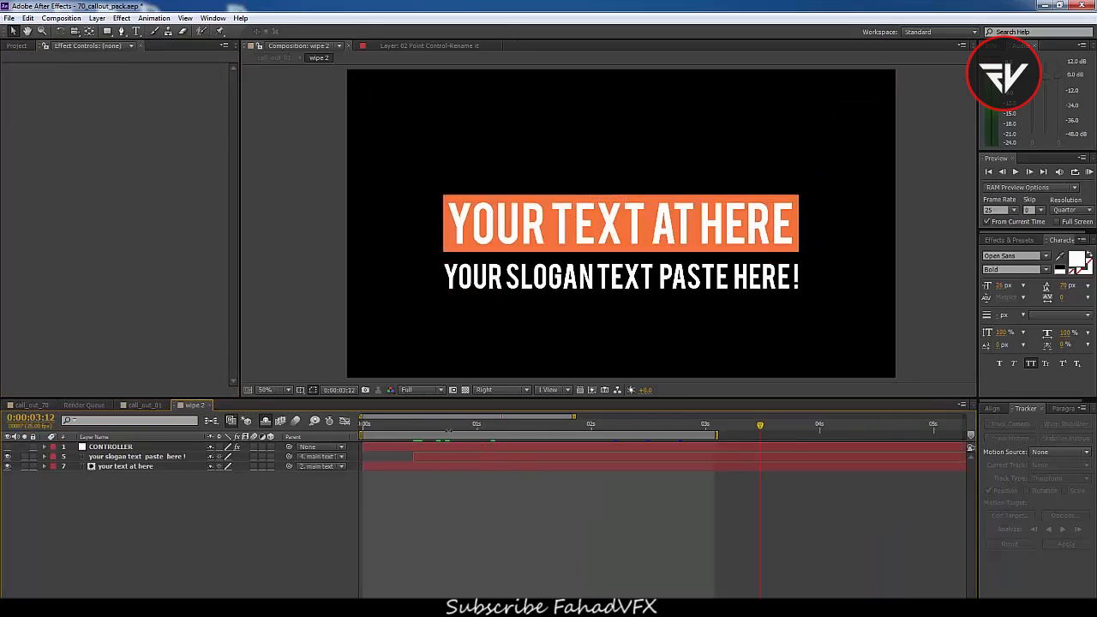
key("space")
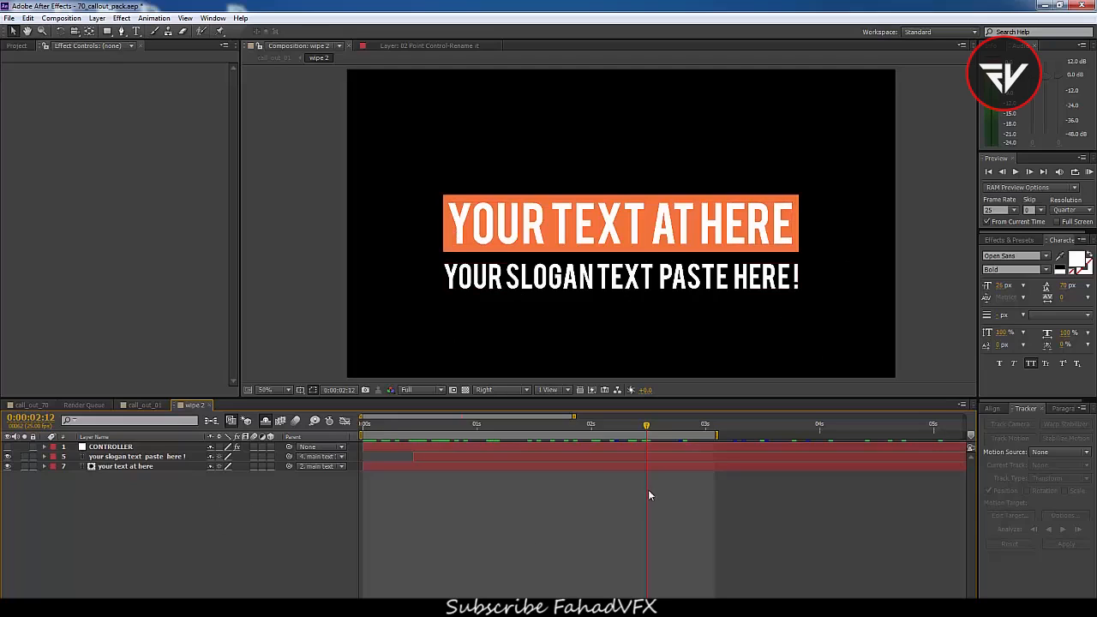
left_click(119, 447)
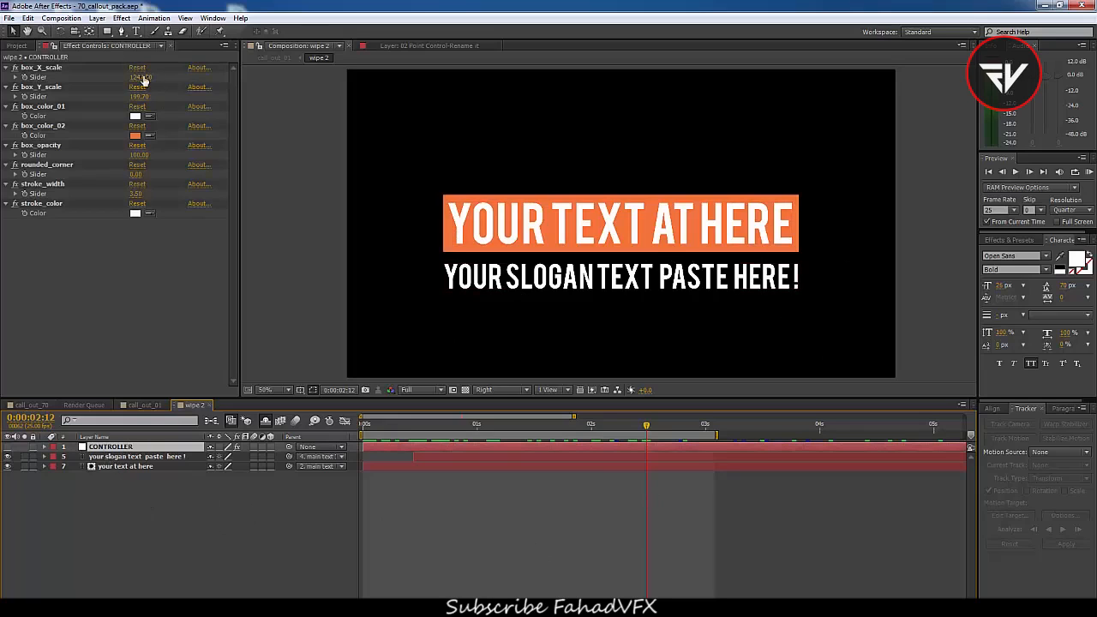
left_click_drag(141, 77, 374, 87)
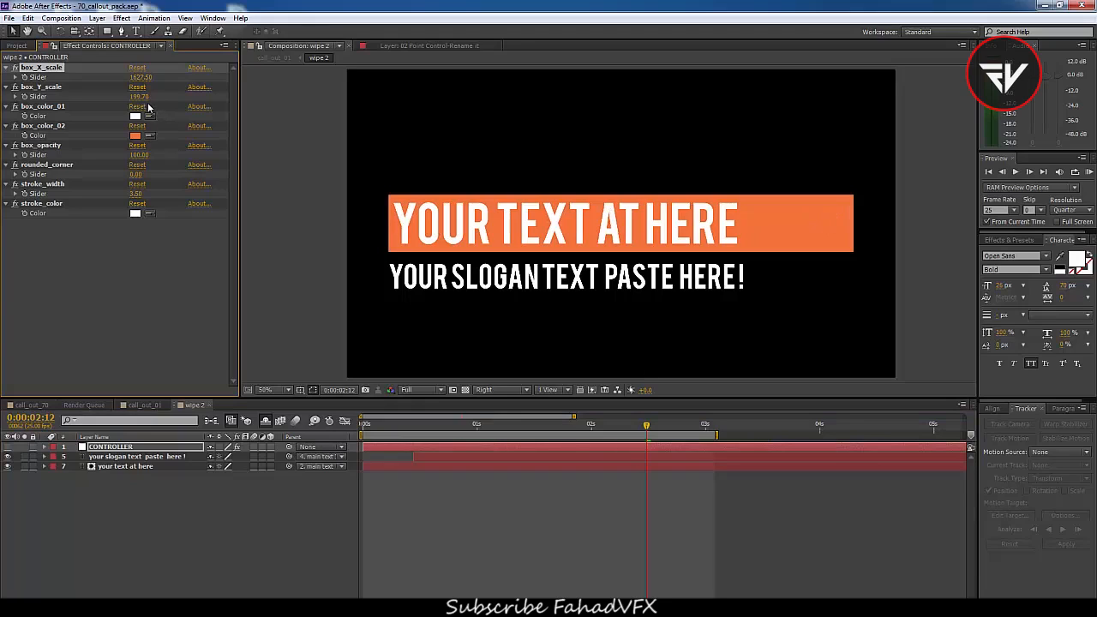
left_click_drag(137, 97, 377, 142)
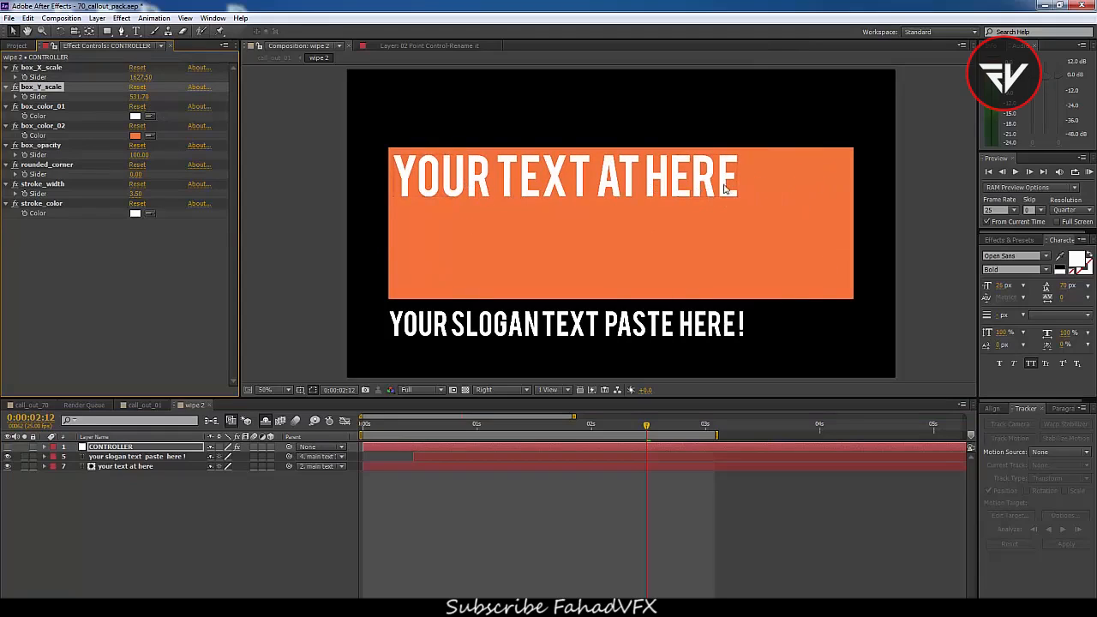
key("ctrl+z")
key("ctrl+z")
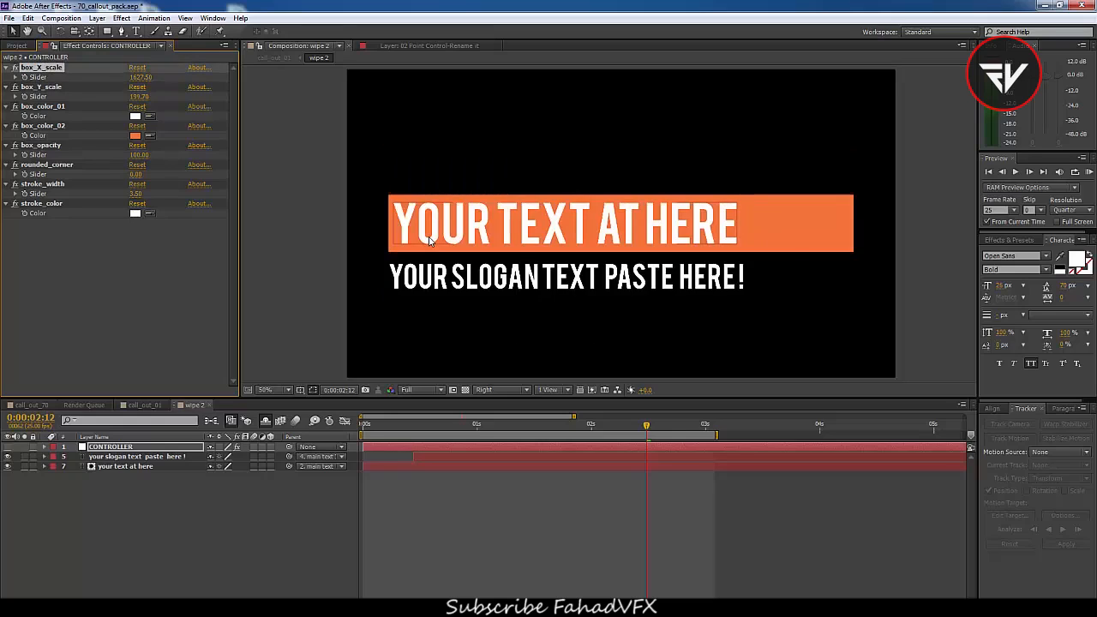
Set box_color_01 to red
left_click(134, 117)
left_click(151, 174)
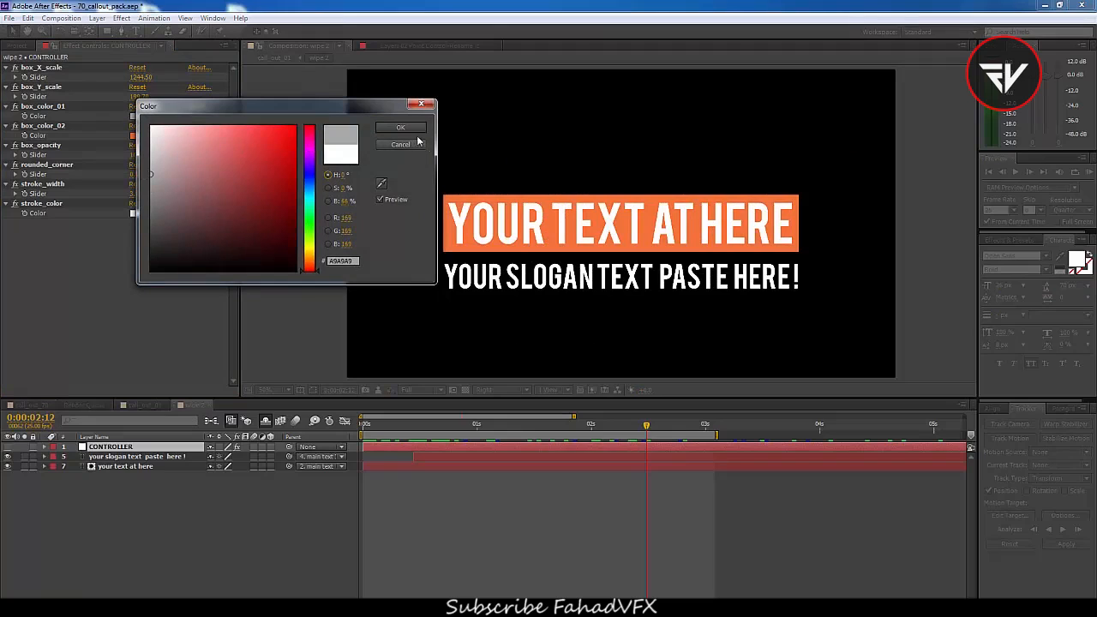
left_click(271, 138)
left_click(396, 129)
Change box_color_01 to magenta
left_click_drag(459, 427, 405, 432)
key("space")
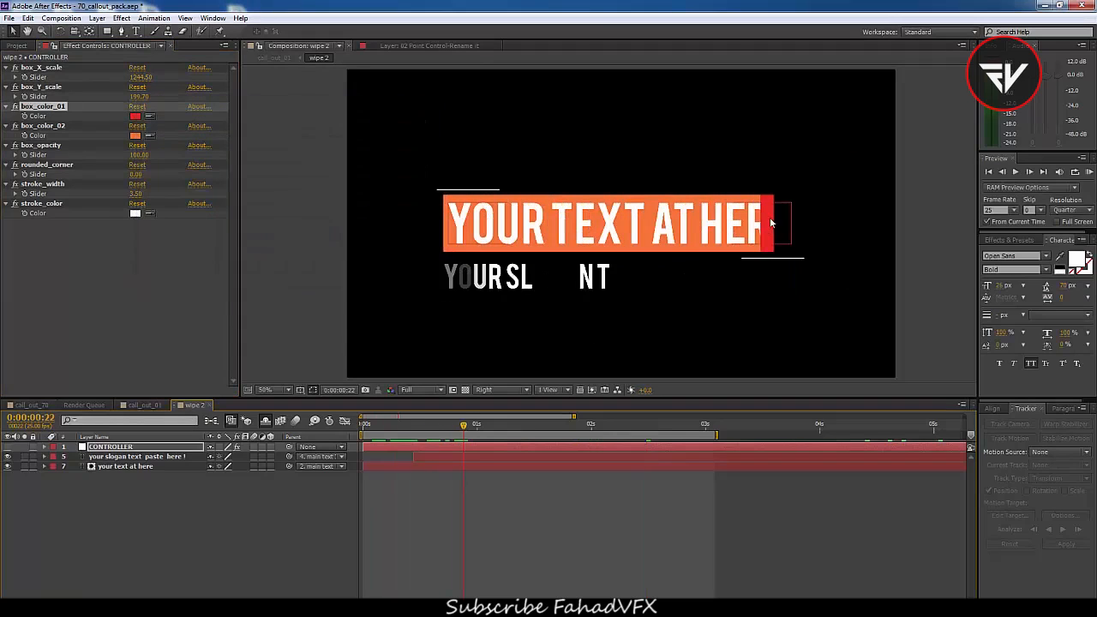
left_click(134, 117)
left_click_drag(310, 180, 310, 146)
left_click(400, 128)
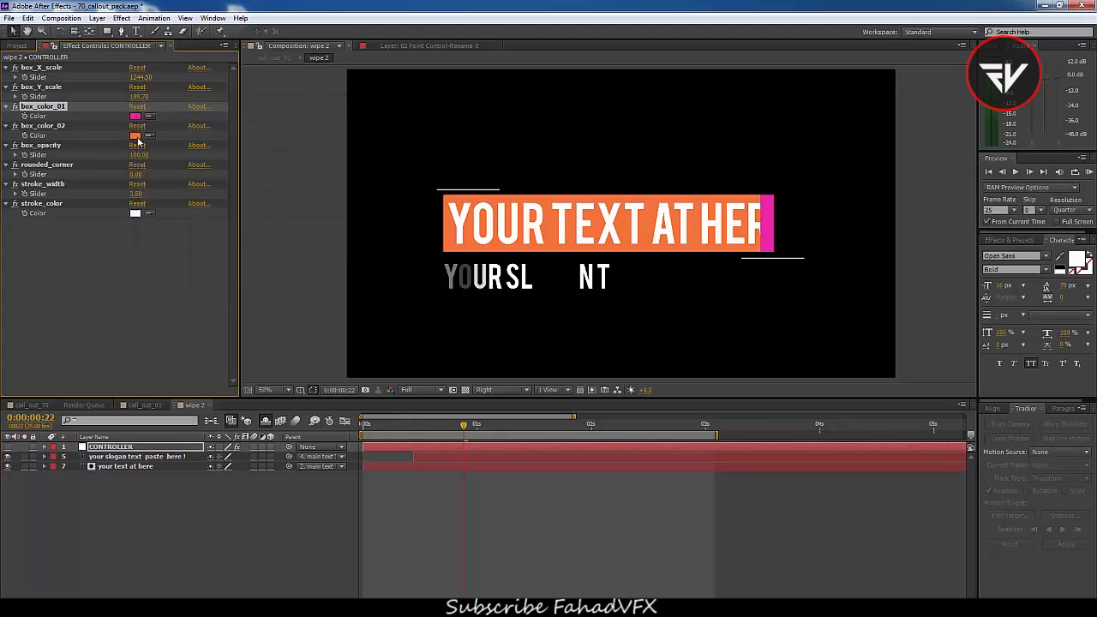
Set box_color_02 to blue
left_click(135, 136)
left_click_drag(309, 159, 310, 184)
left_click(398, 128)
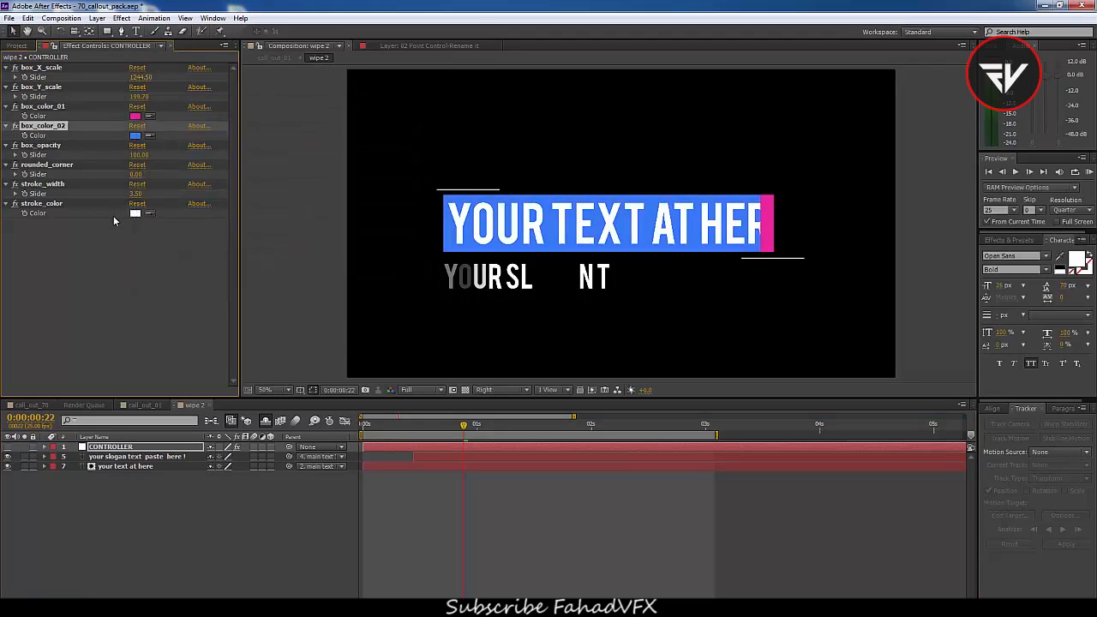
Lower box_opacity to 30 and set rounded_corner to 26
left_click_drag(142, 156, 96, 153)
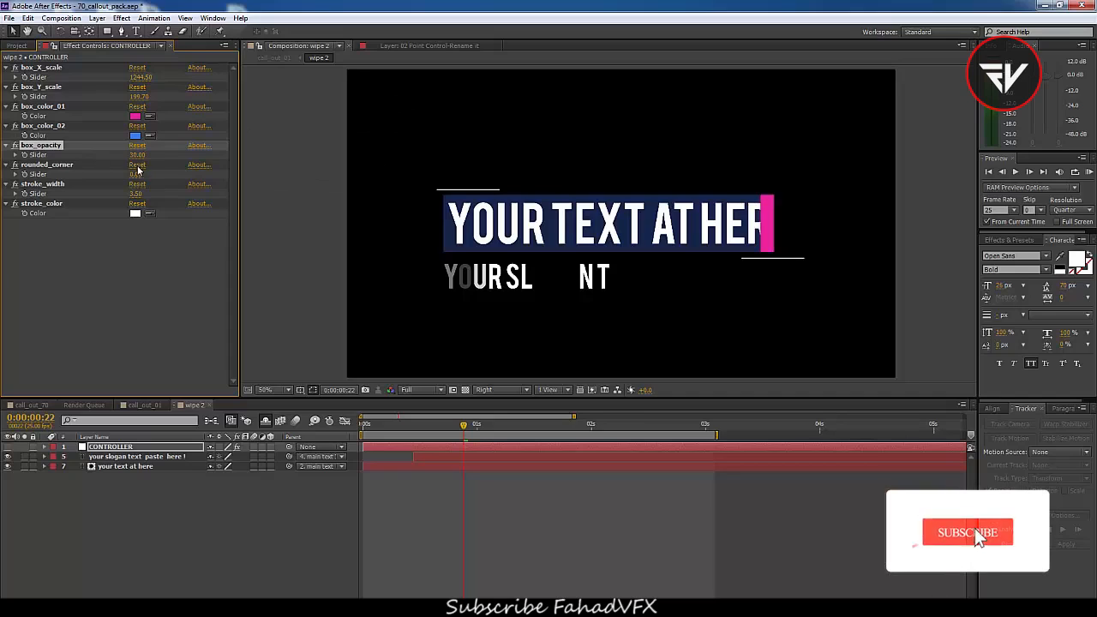
left_click_drag(136, 176, 165, 186)
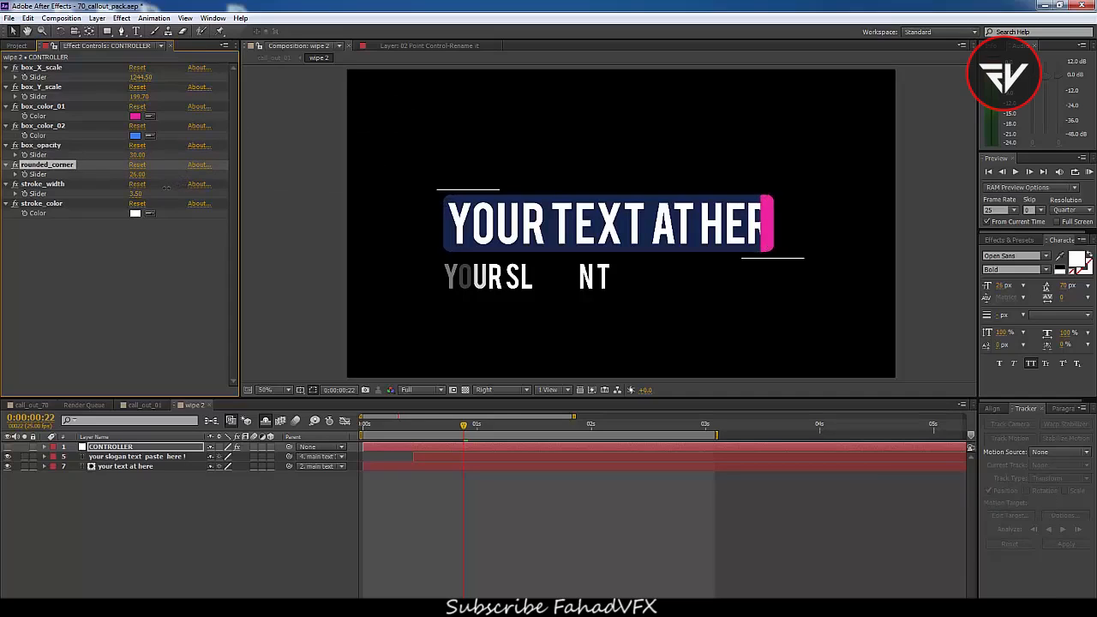
Set stroke_width to 13.5 and the stroke colour to R 226, G 125, B 244
mouse_move(135, 195)
left_mouse_down()
mouse_move(360, 198)
mouse_move(309, 202)
left_mouse_up()
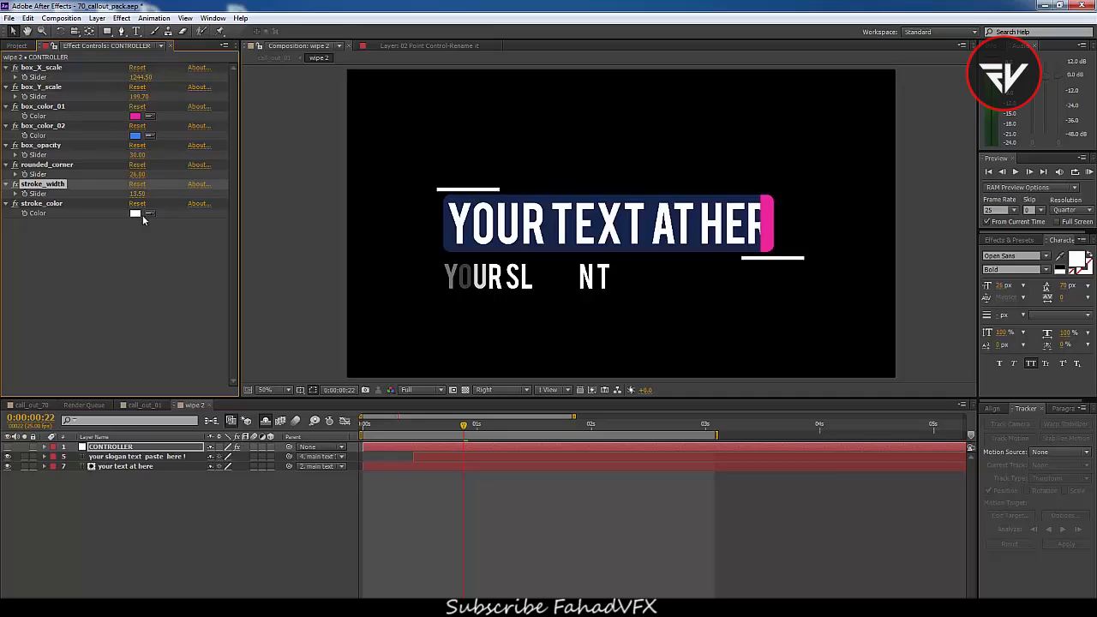
left_click(137, 214)
left_click(309, 152)
left_click_drag(203, 146, 220, 131)
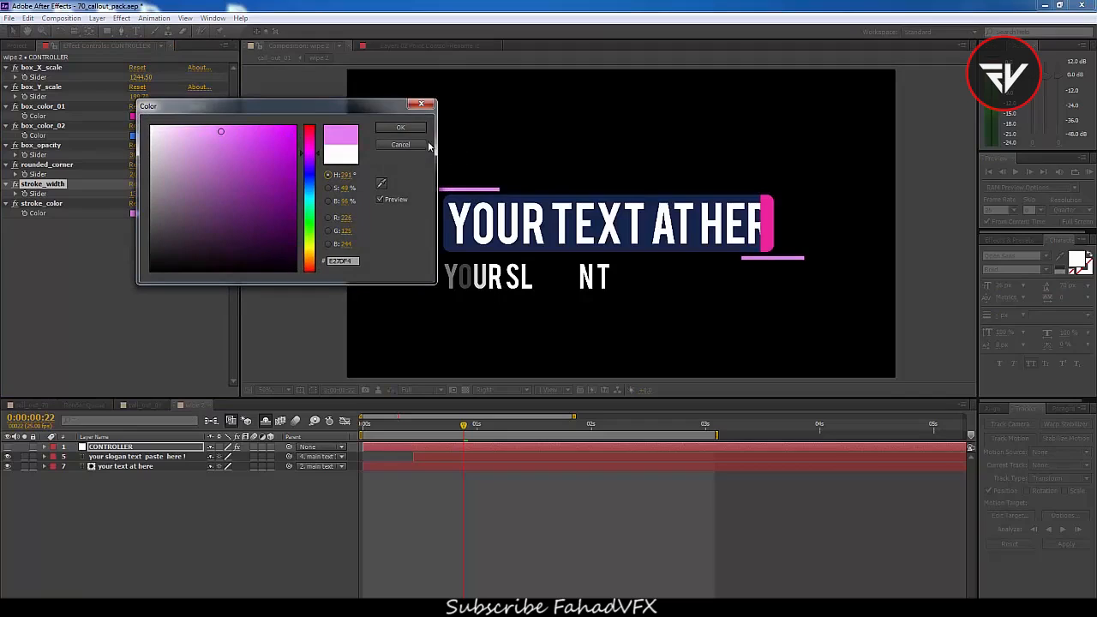
left_click(400, 127)
Replace the title text with "MY NEW AUDI CAR"
left_click(718, 236)
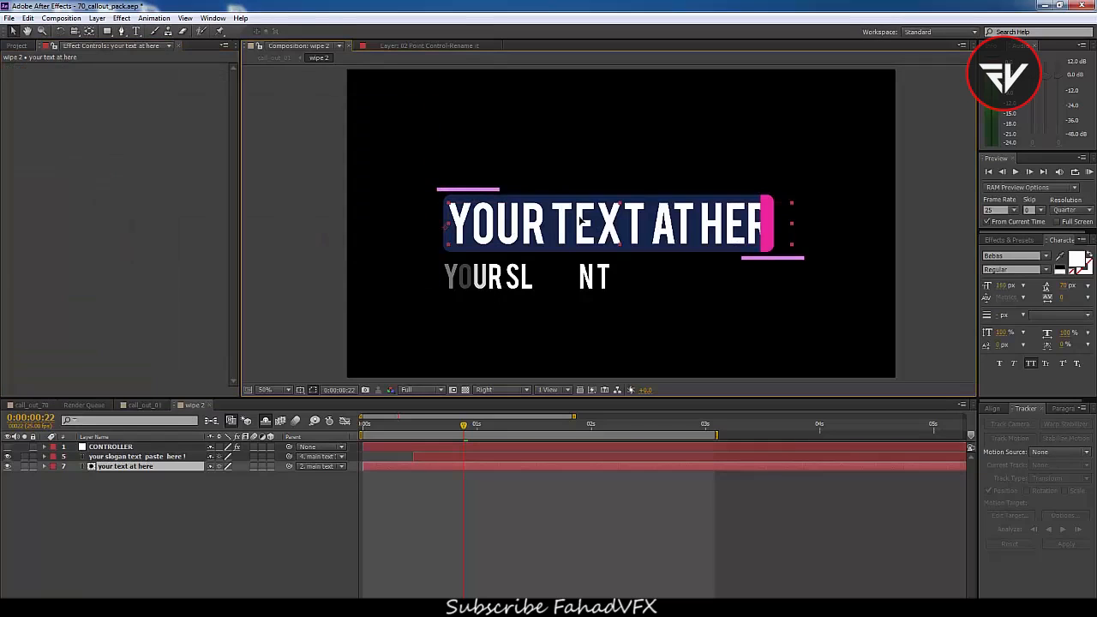
double_click(580, 221)
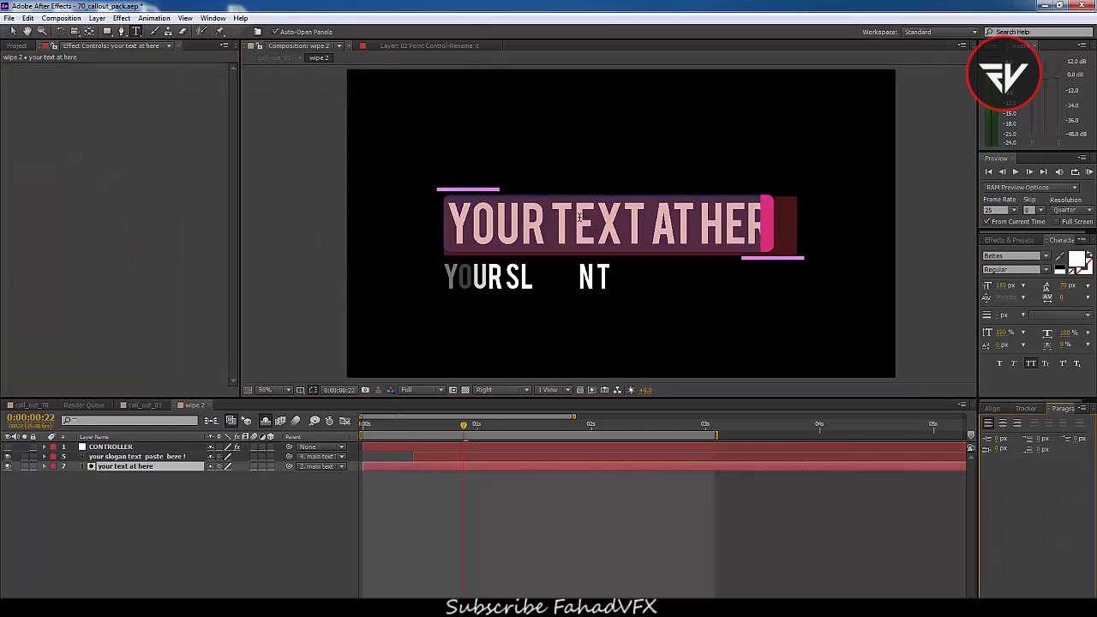
type("MY ")
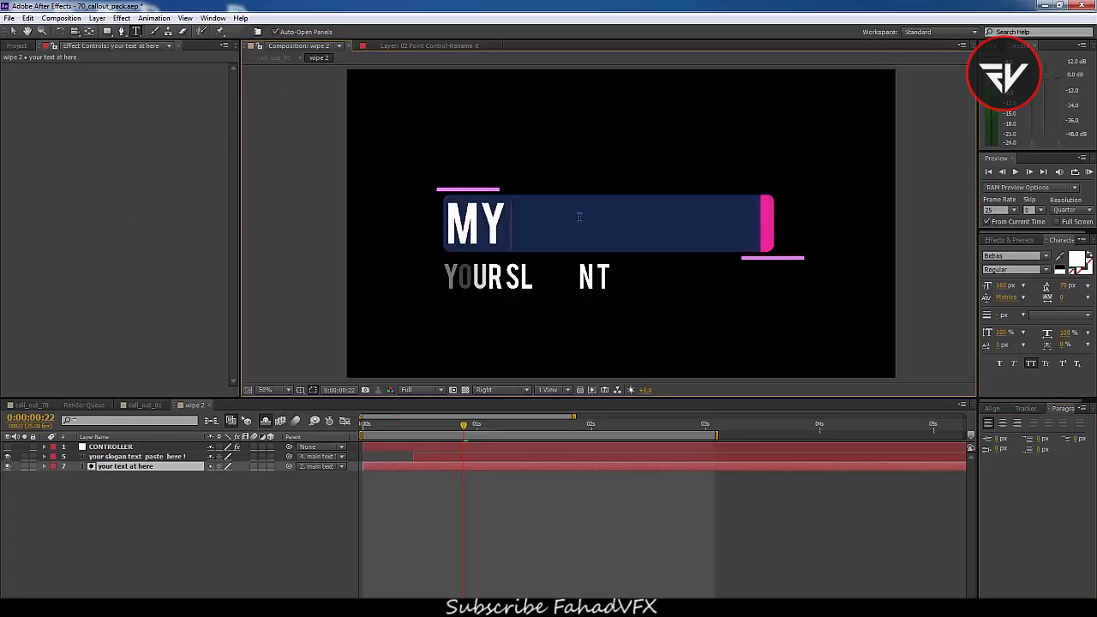
type("NEW A")
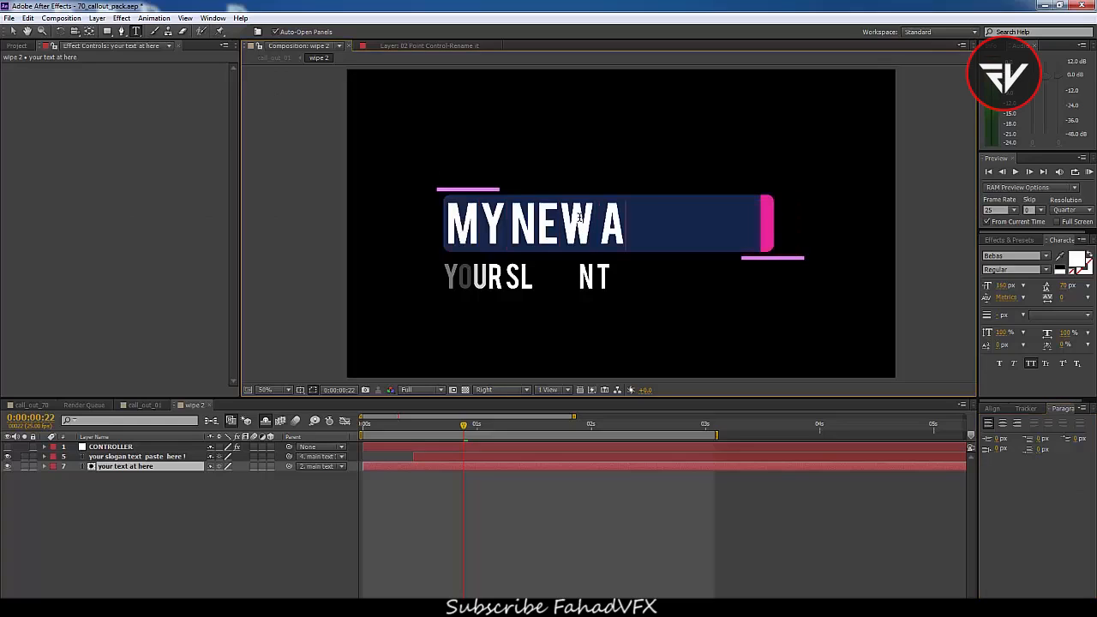
type("UDI CAR")
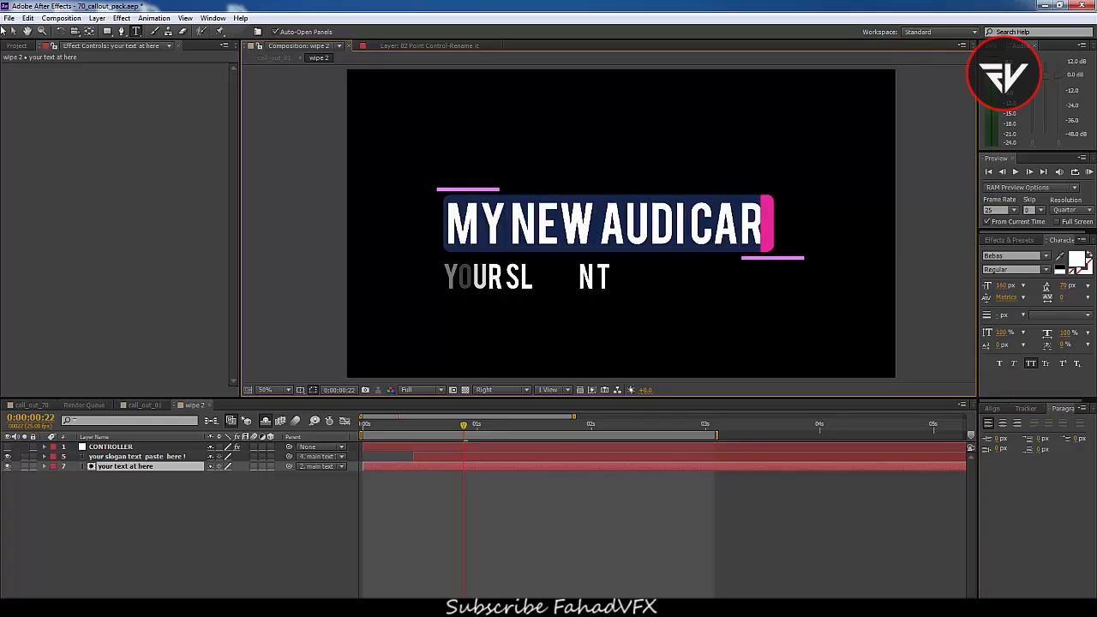
left_click(12, 31)
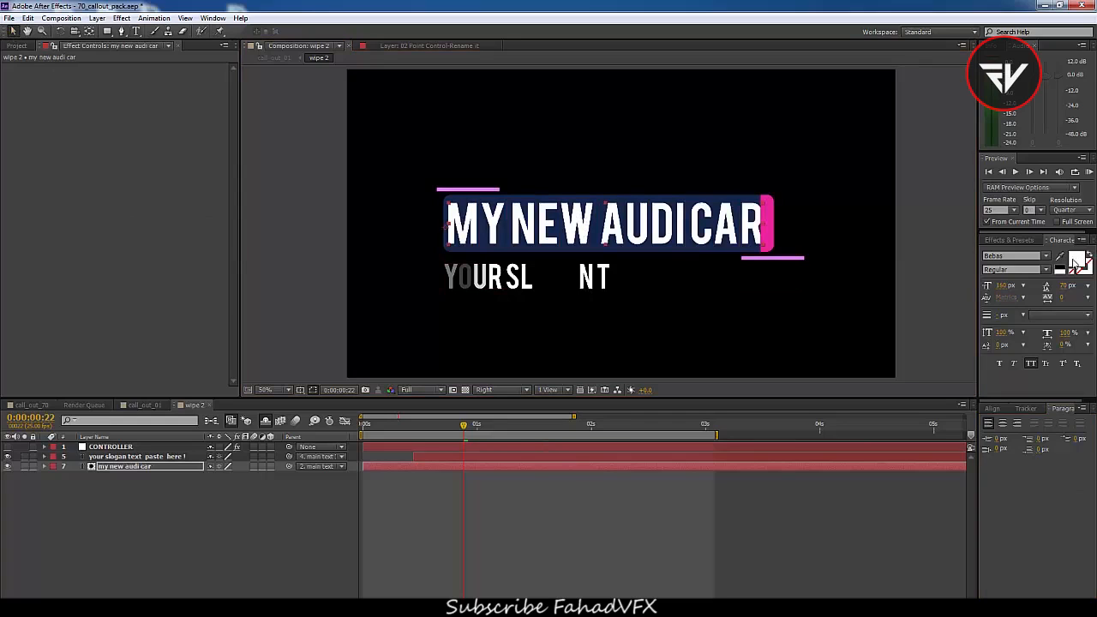
Set the title text fill colour to red
left_click(1076, 261)
left_click_drag(314, 152, 310, 126)
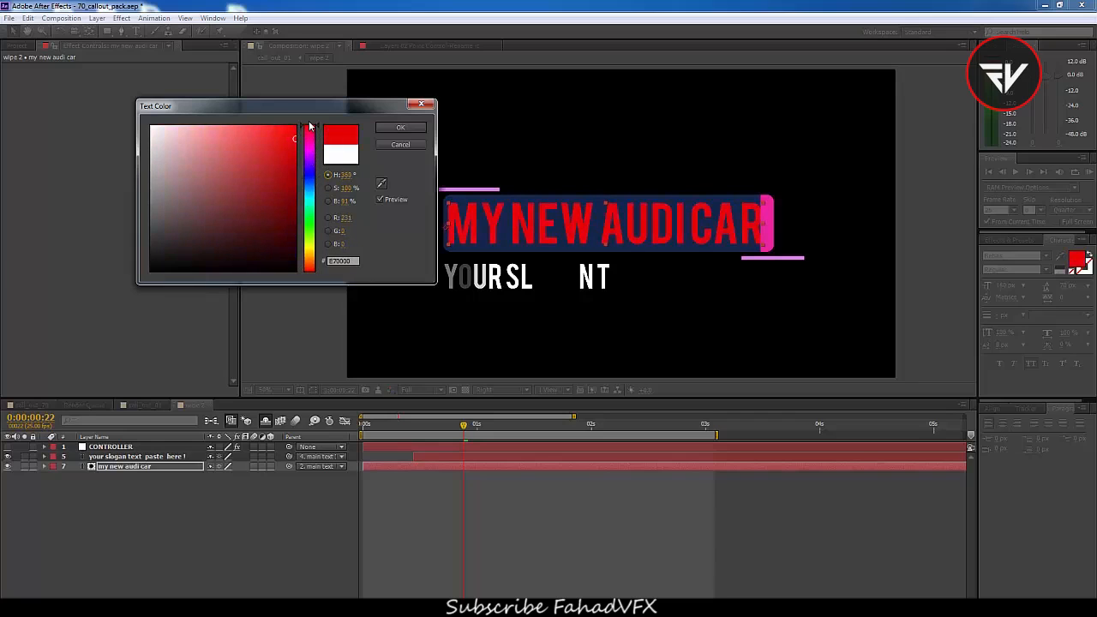
left_click(400, 127)
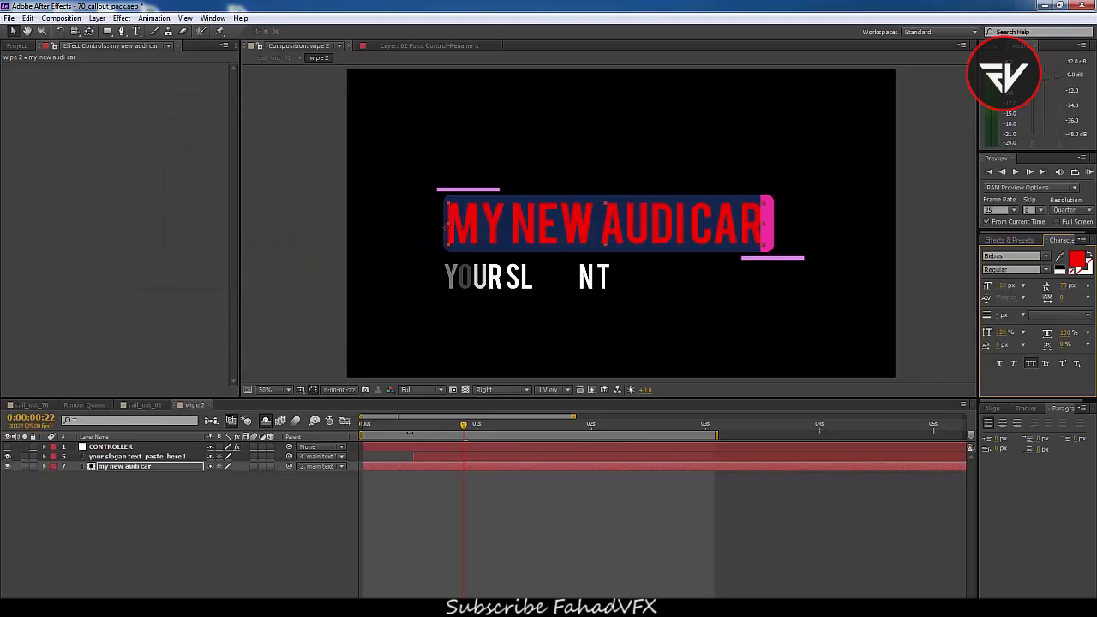
Nudge the title text slightly right to sit centred in the box
left_click_drag(412, 432, 574, 439)
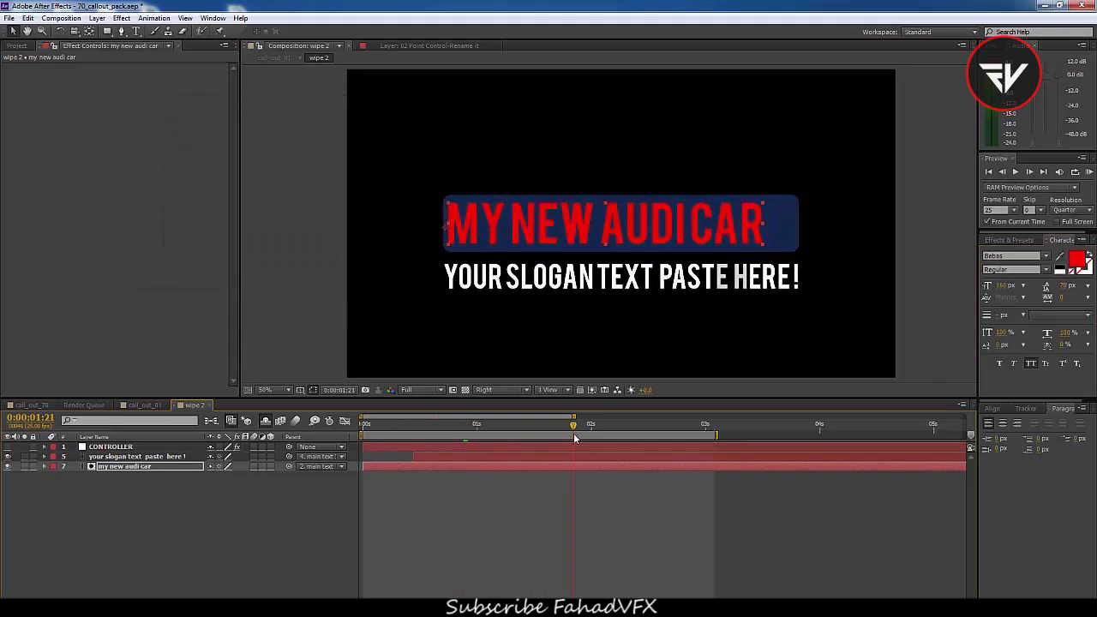
mouse_move(545, 231)
left_mouse_down()
mouse_move(559, 229)
mouse_move(550, 240)
mouse_move(541, 225)
mouse_move(562, 227)
left_mouse_up()
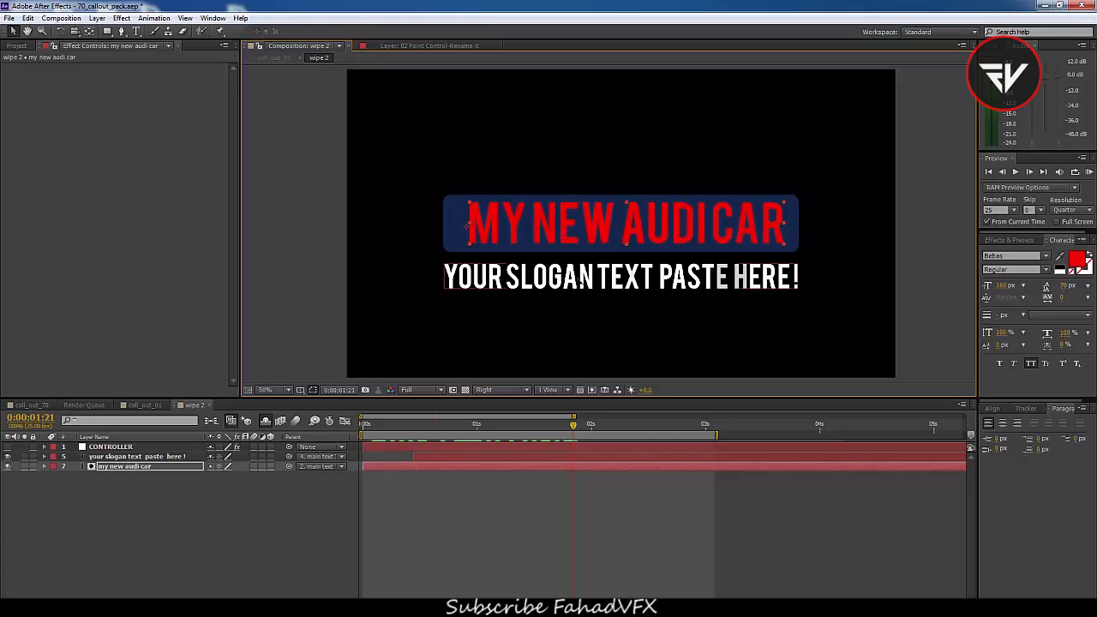
Switch to the call_out_01 composition and preview the callout animation
left_click(634, 294)
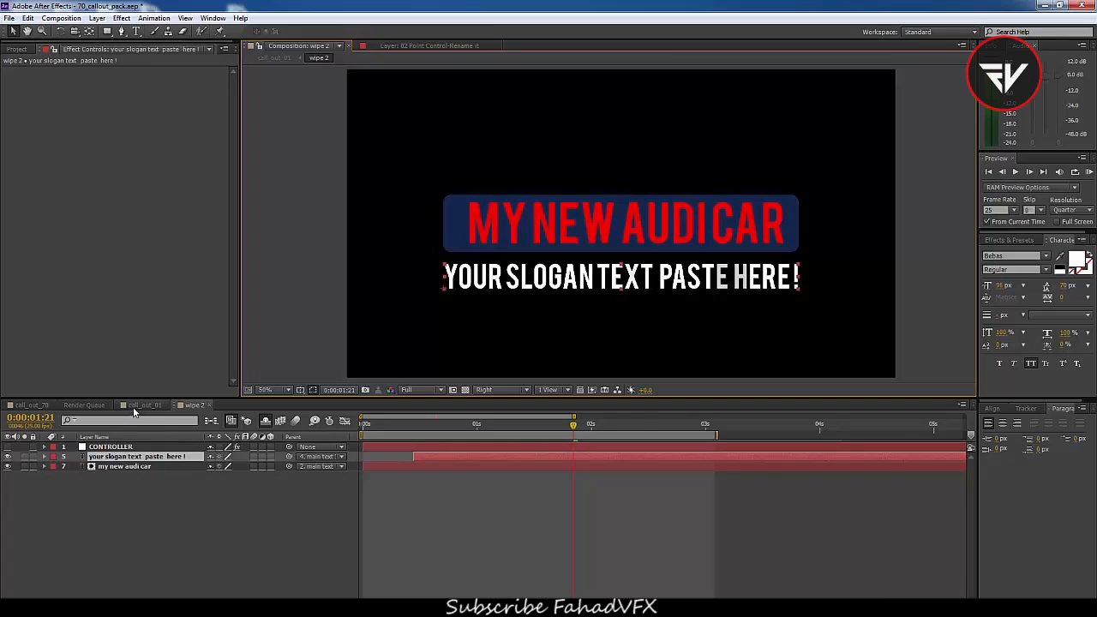
left_click(144, 405)
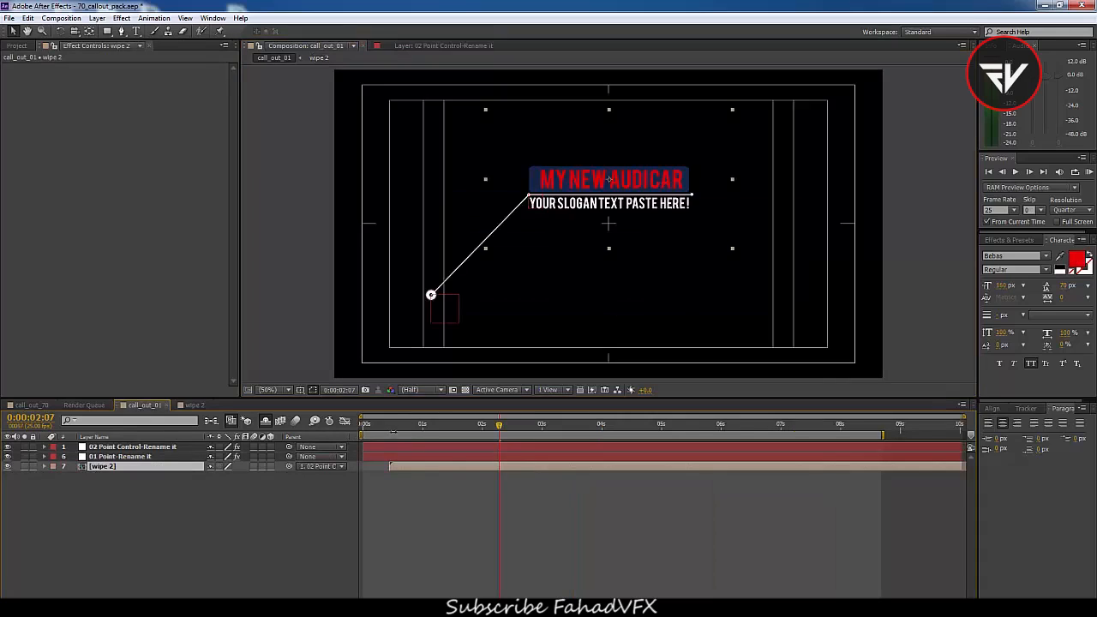
key("space")
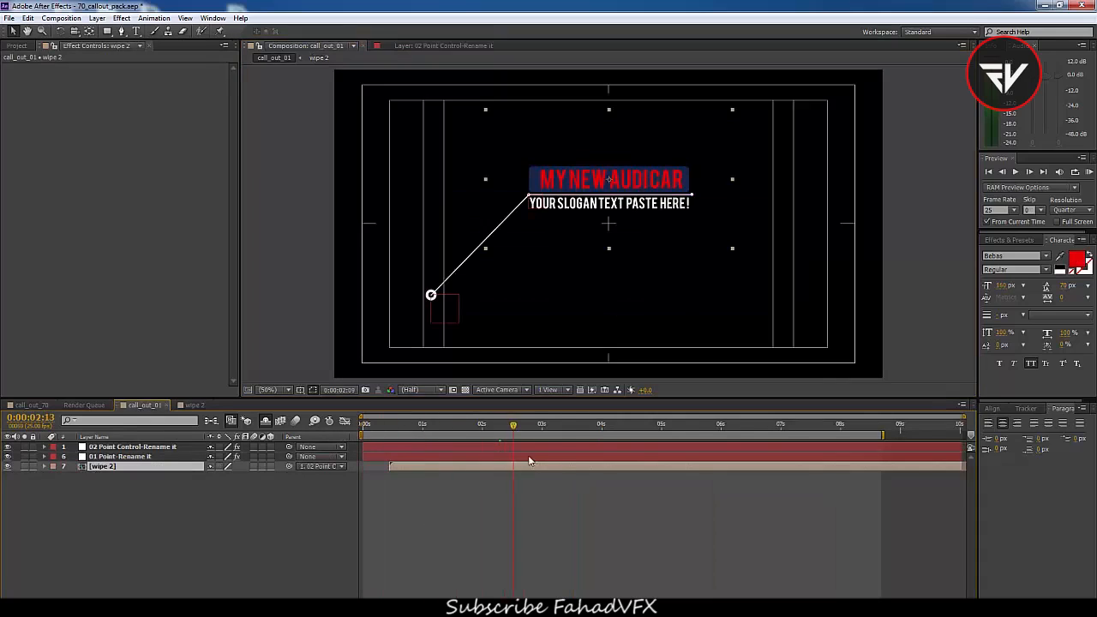
Import the audi.mp4 footage into the project
left_click(17, 46)
left_click(5, 147)
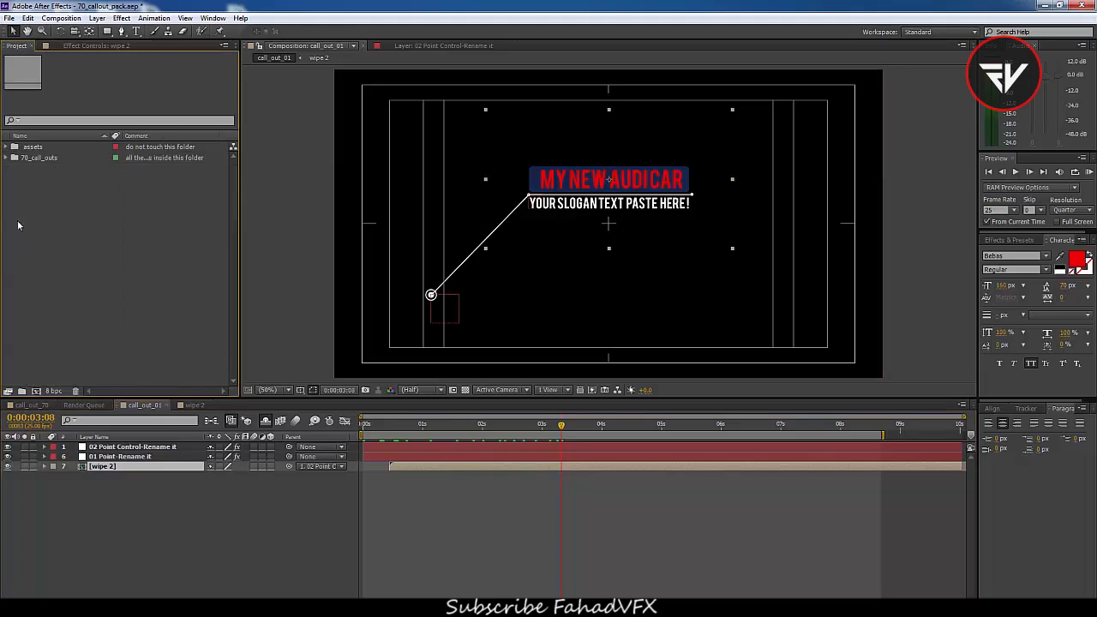
double_click(50, 255)
left_click(93, 184)
left_click(303, 239)
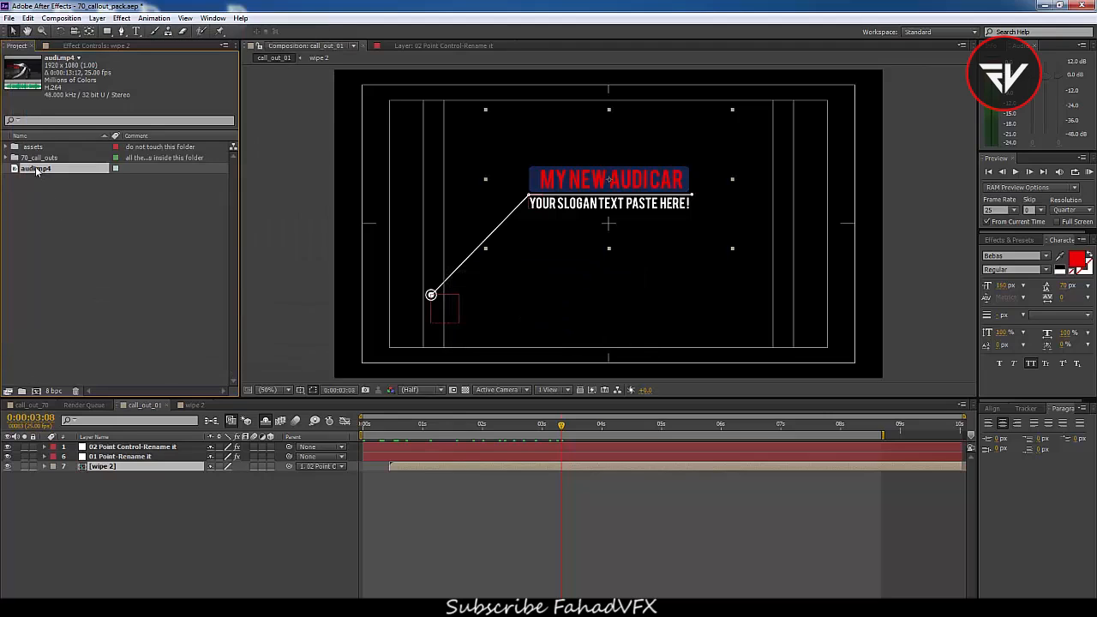
Add audi.mp4 to the call_out_01 composition as the bottom layer
left_click(121, 317)
left_click(154, 512)
left_click_drag(405, 426, 492, 452)
key("space")
left_click(277, 395)
left_click(251, 292)
left_click(45, 170)
left_click_drag(49, 175, 174, 532)
Trim the footage's in point at about 2:06 and slide the layer to start at frame zero
left_click_drag(518, 424, 495, 448)
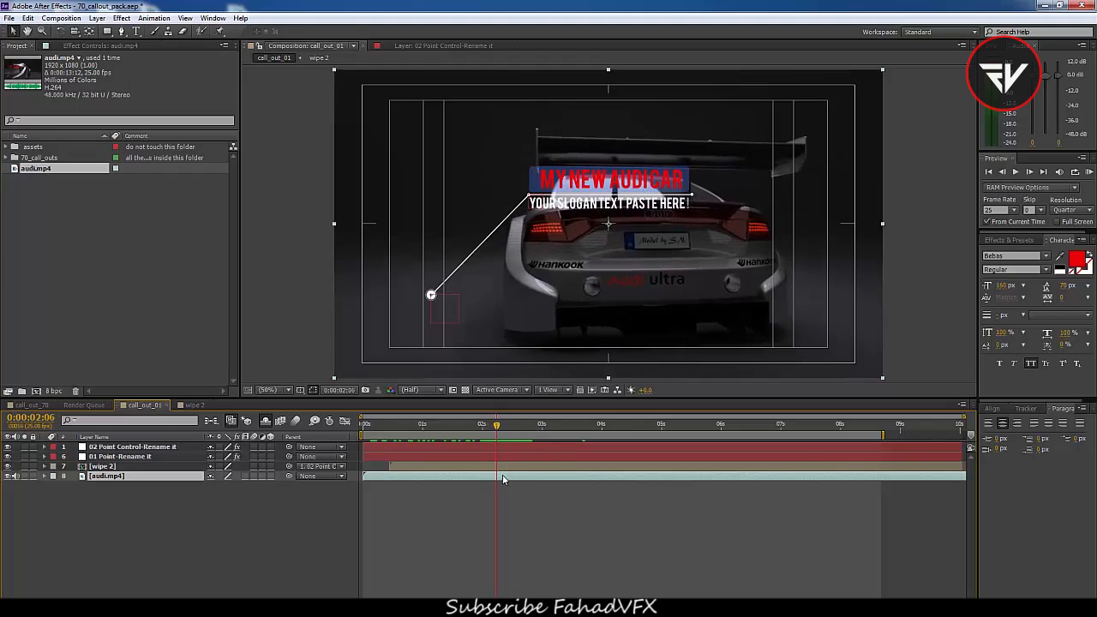
key("alt+bracketleft")
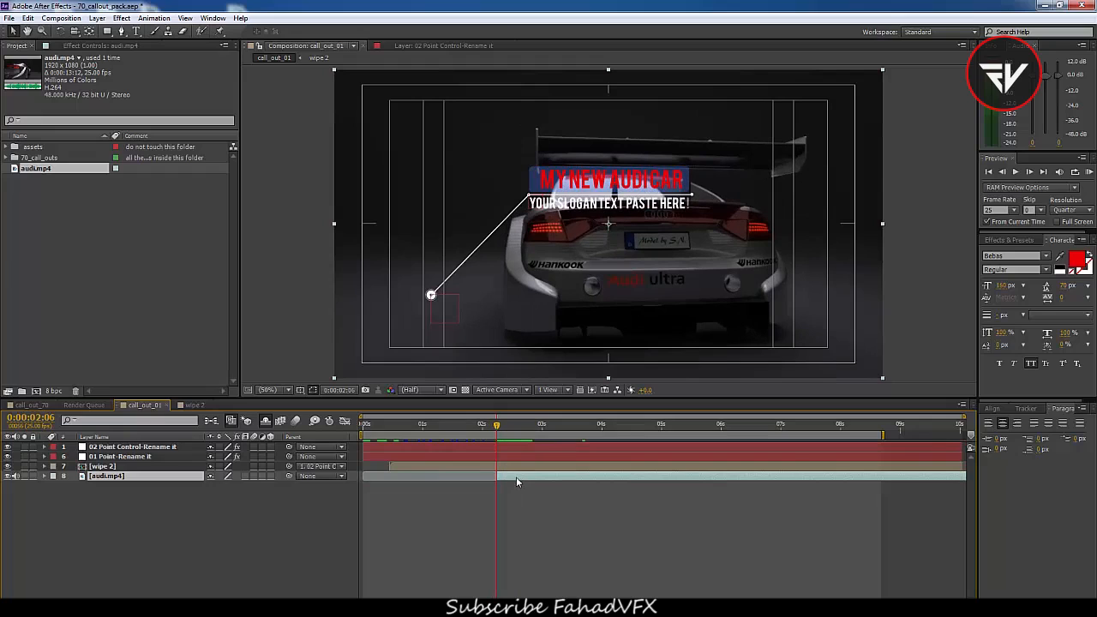
left_click_drag(501, 424, 390, 486)
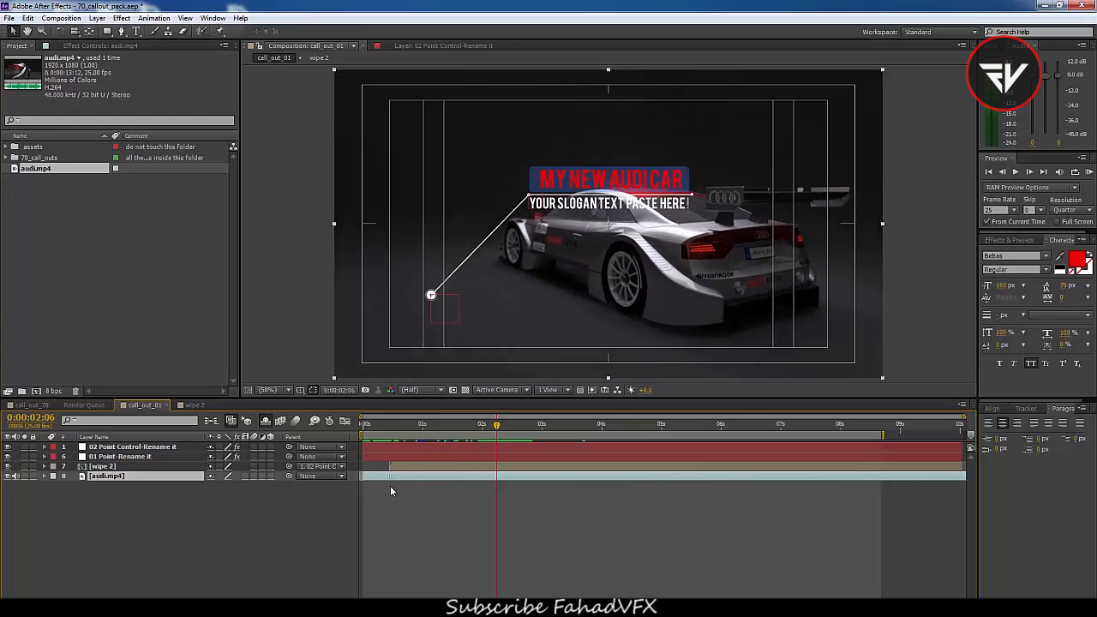
Start a Track Motion on the audi.mp4 layer from the first frame
left_click_drag(382, 425, 354, 436)
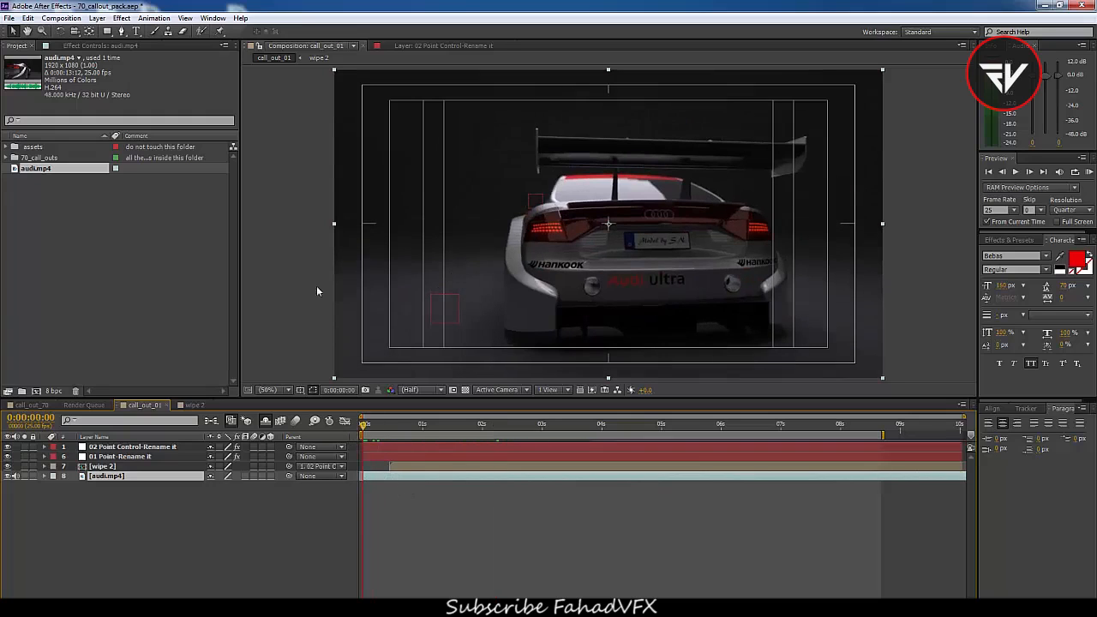
left_click_drag(325, 399, 325, 431)
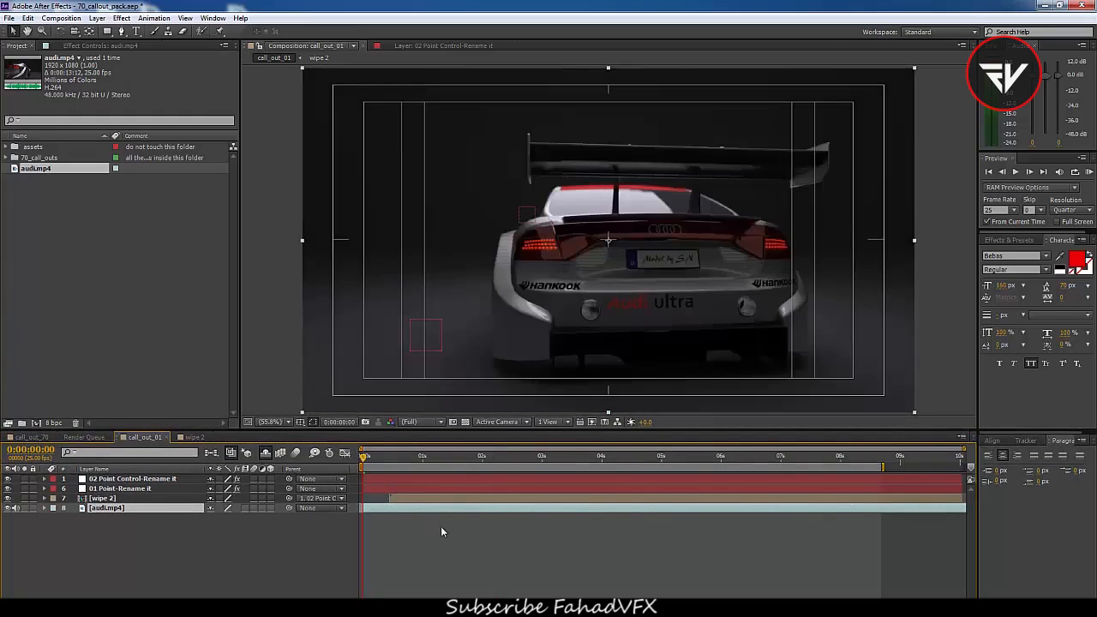
left_click(387, 555)
left_click(379, 508)
left_click(153, 19)
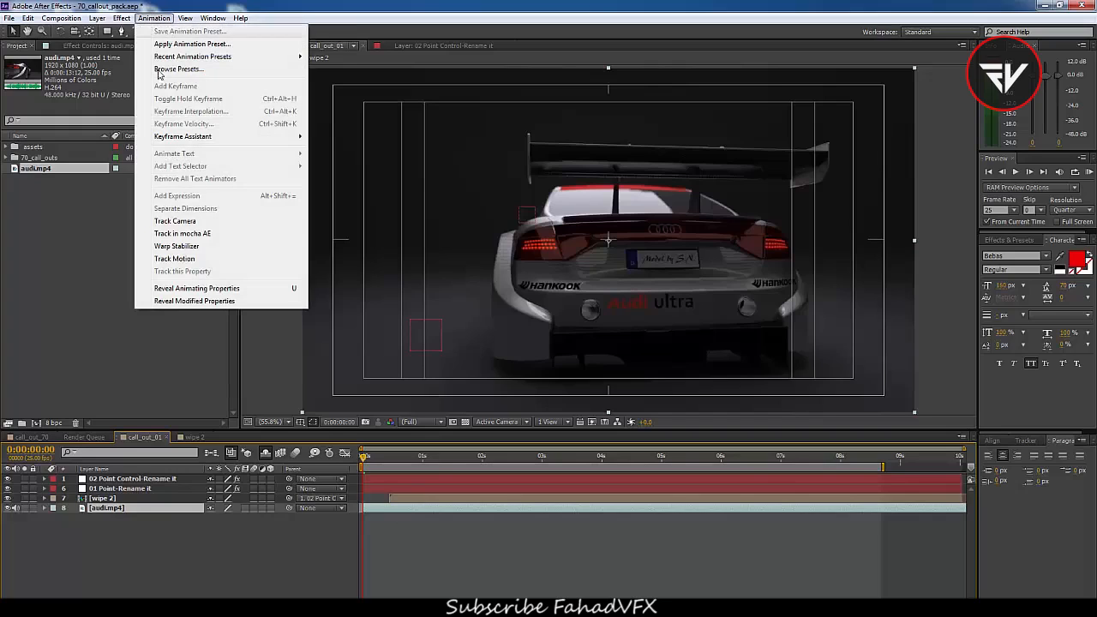
left_click(175, 259)
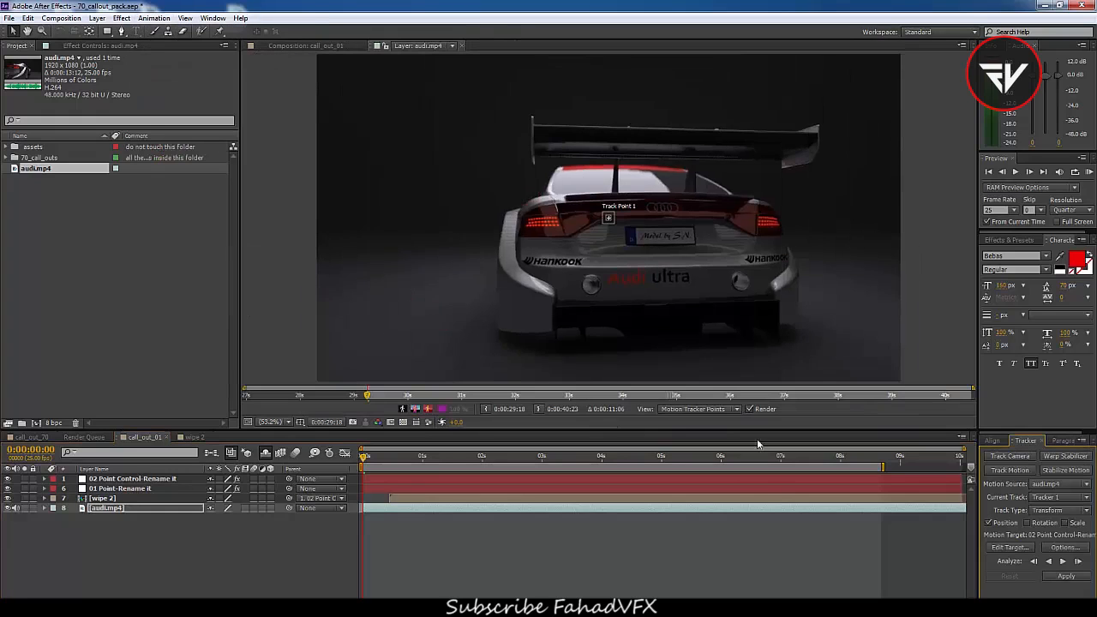
Dock the Tracker panel alongside the Align and Paragraph panels
left_click_drag(1007, 428, 951, 261)
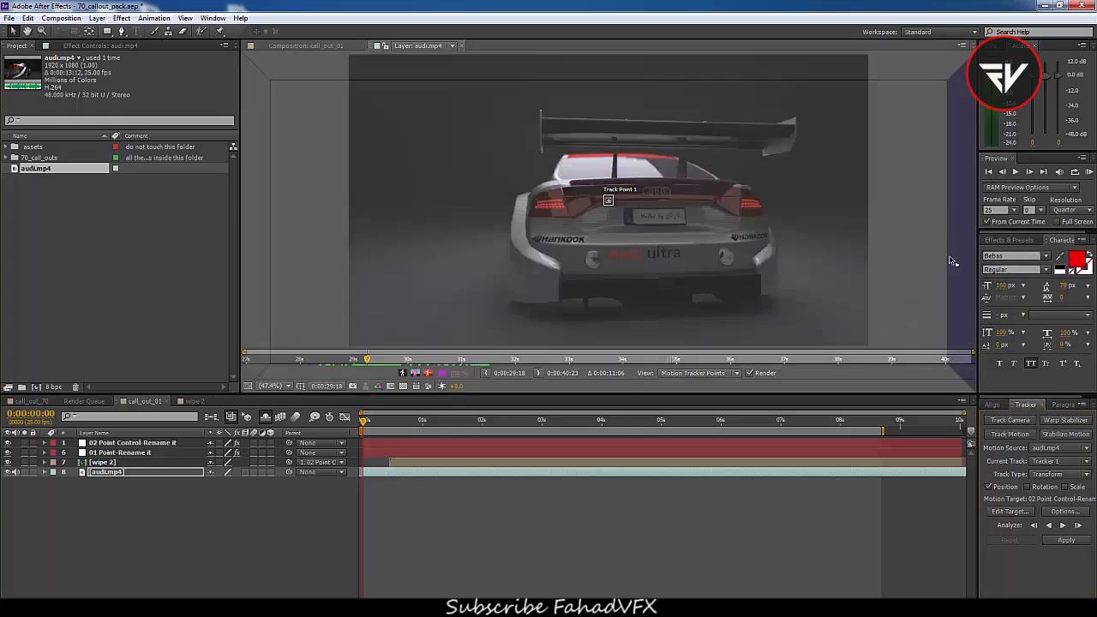
left_click_drag(956, 79, 400, 123)
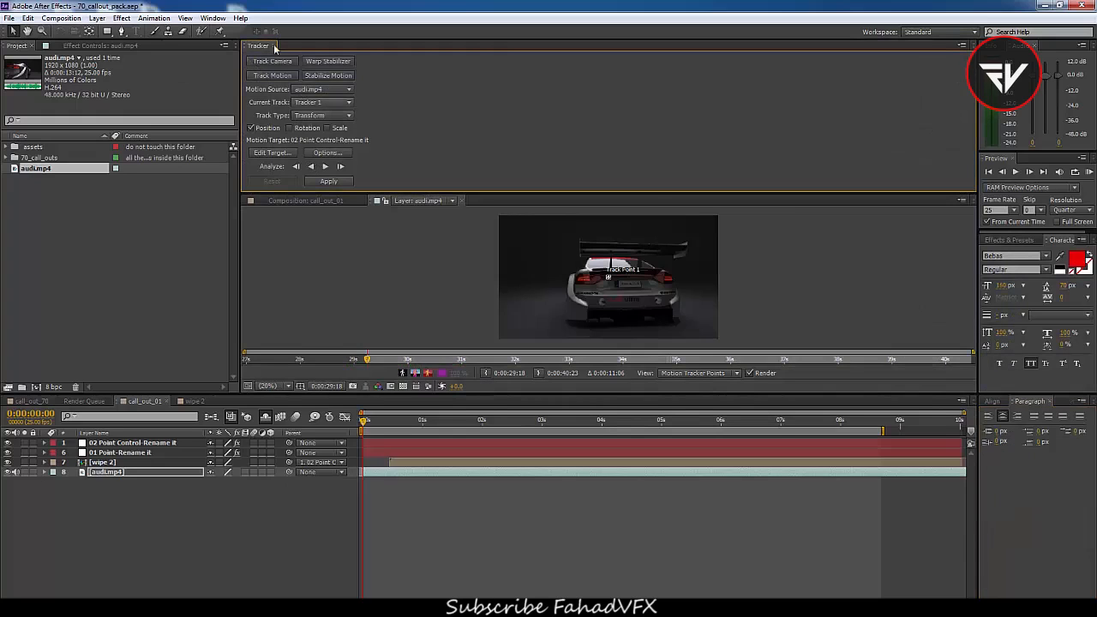
left_click_drag(263, 47, 1062, 480)
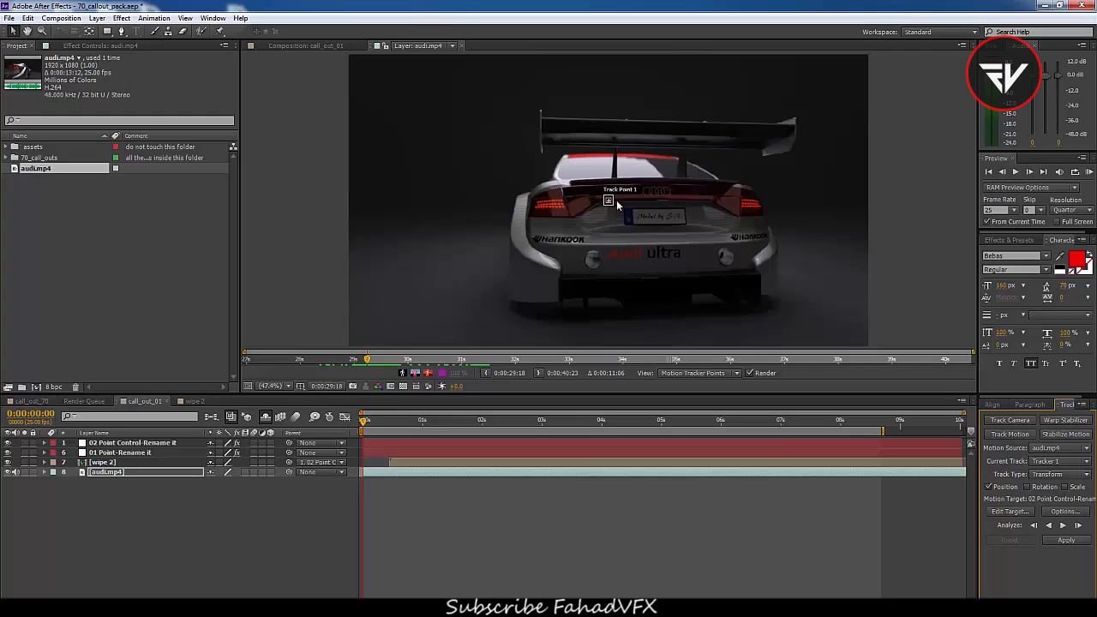
Place Track Point 1 on the car's left tail light and analyze forward
scroll(616, 204, "up", 5)
left_click_drag(623, 197, 361, 208)
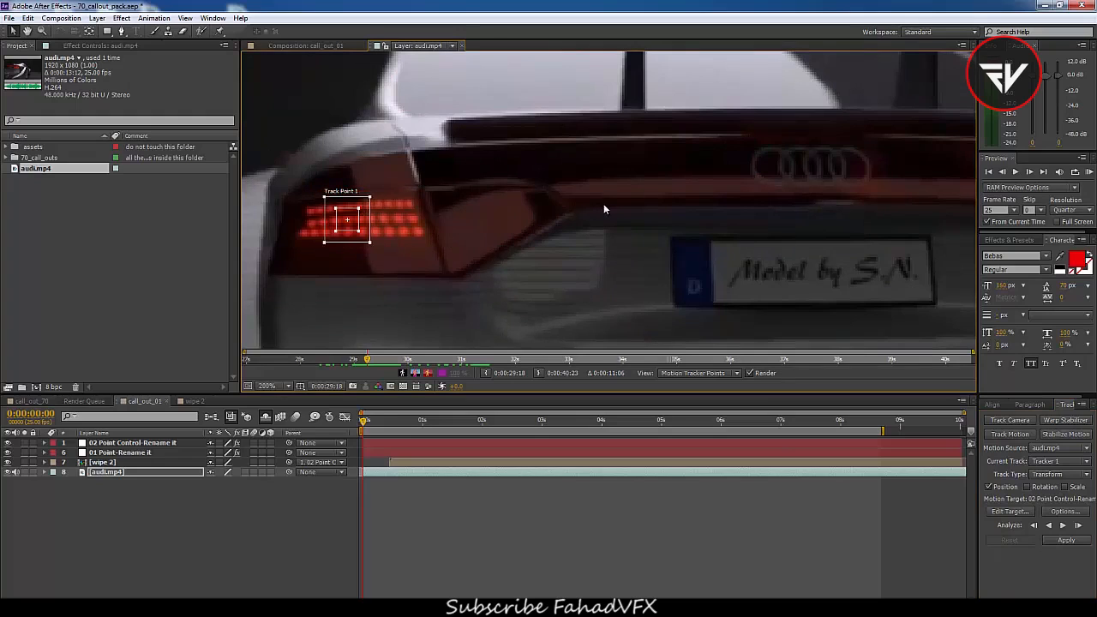
scroll(606, 203, "down", 5)
scroll(602, 217, "up", 3)
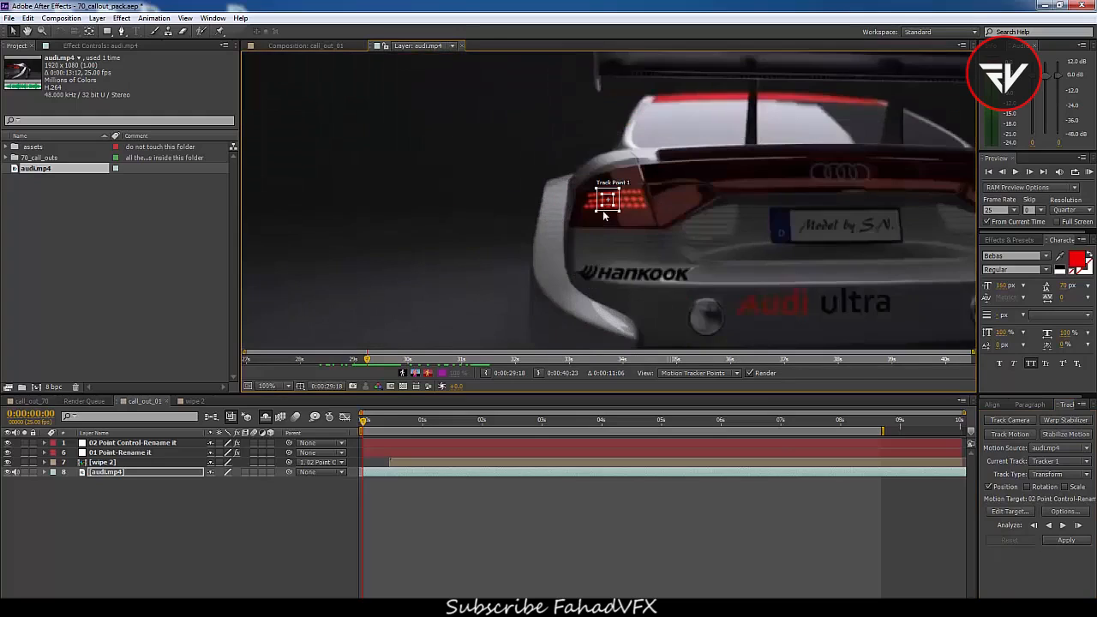
scroll(602, 218, "up", 2)
left_click(1062, 525)
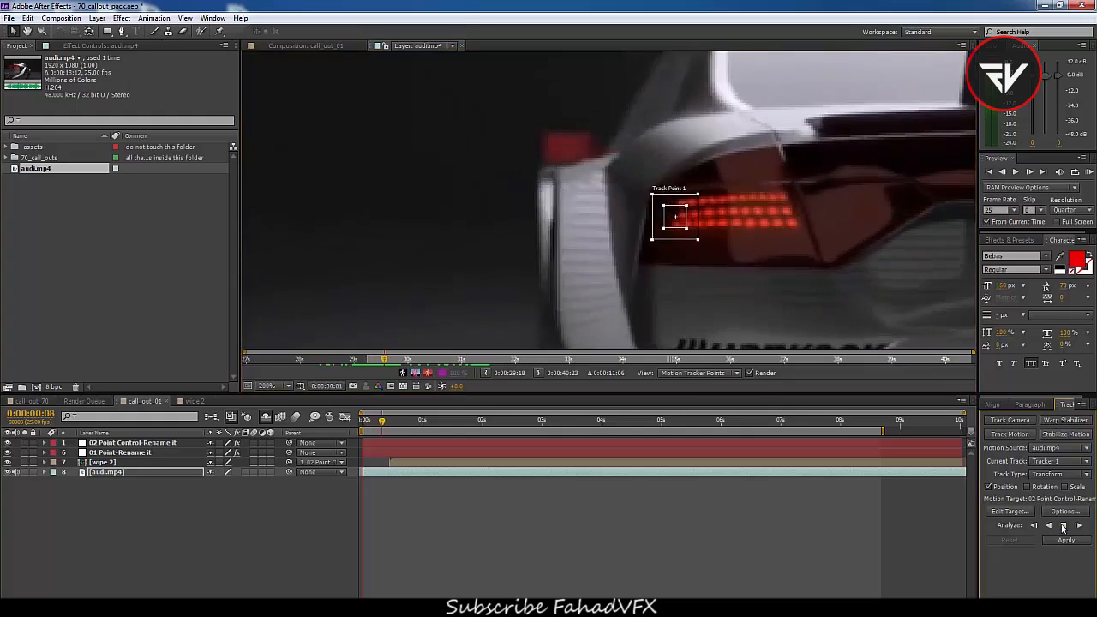
left_click(1062, 526)
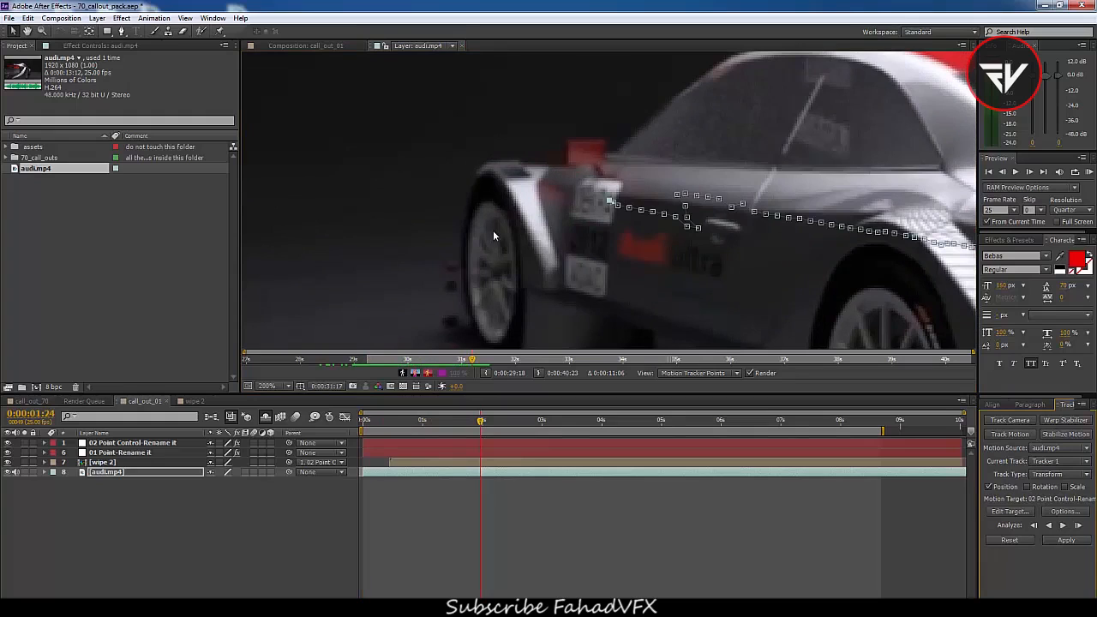
Return to the first frame and enlarge the track point's search region around the tail light
left_click_drag(765, 243, 417, 216)
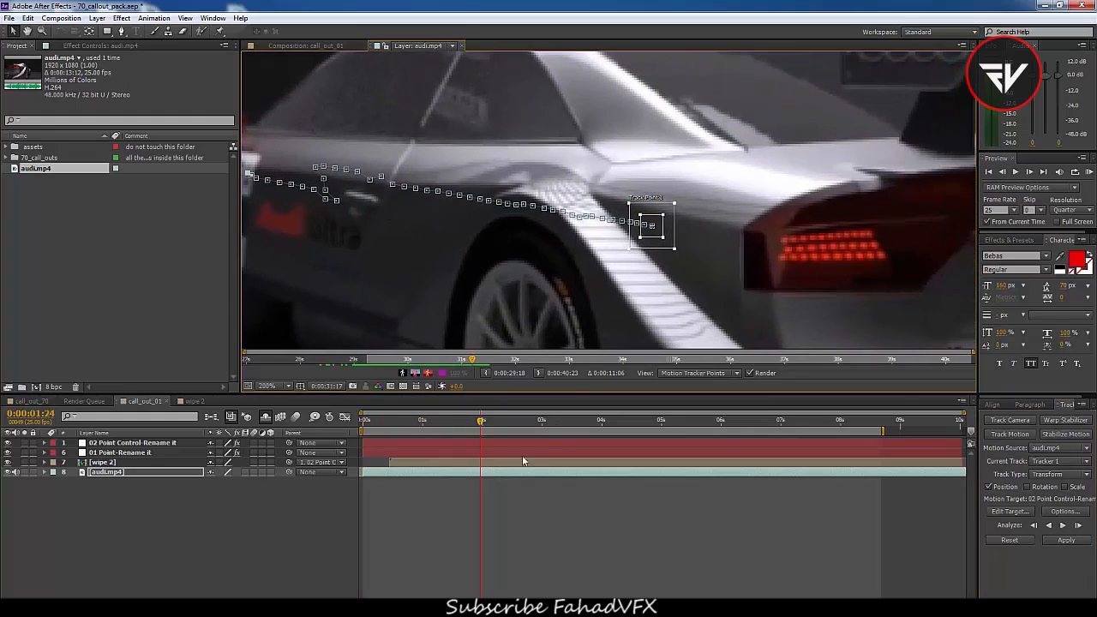
key("Home")
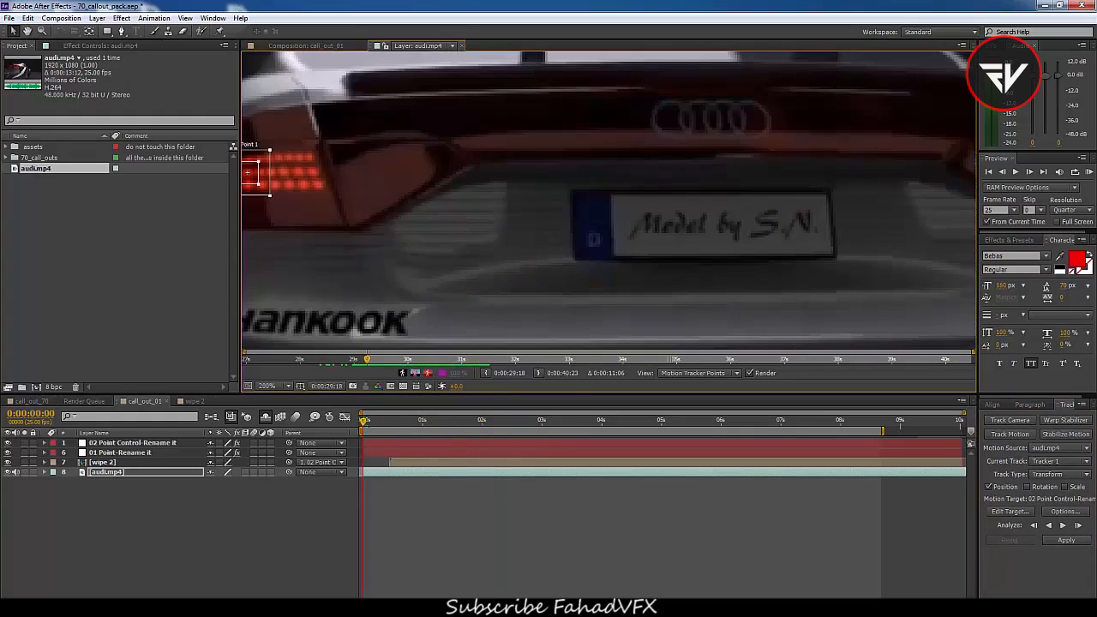
left_click_drag(409, 176, 591, 206)
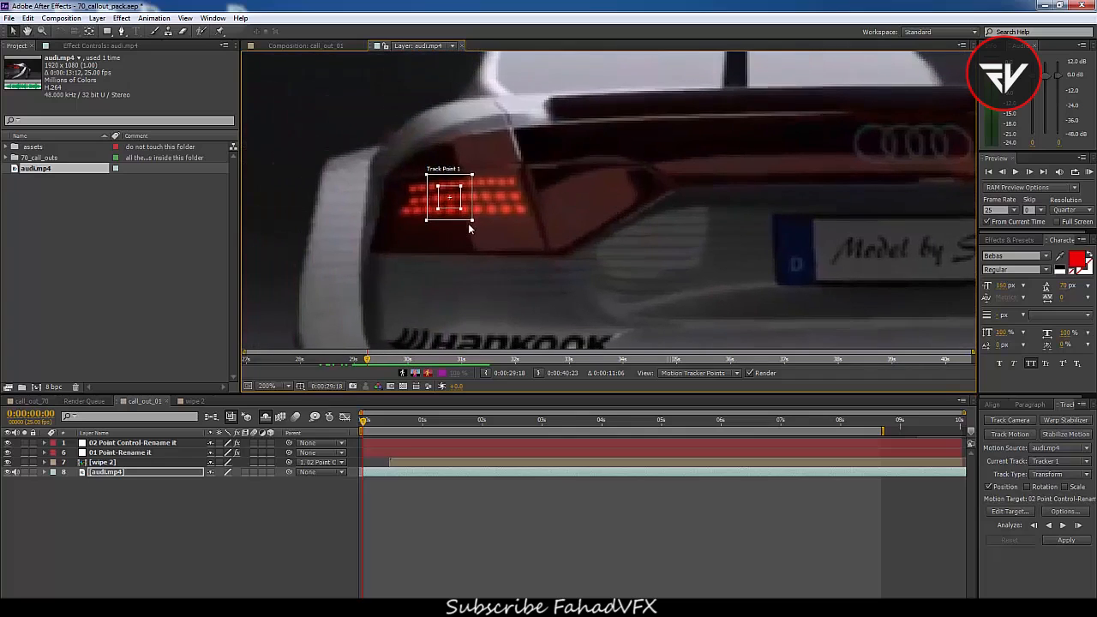
left_click_drag(472, 221, 469, 200)
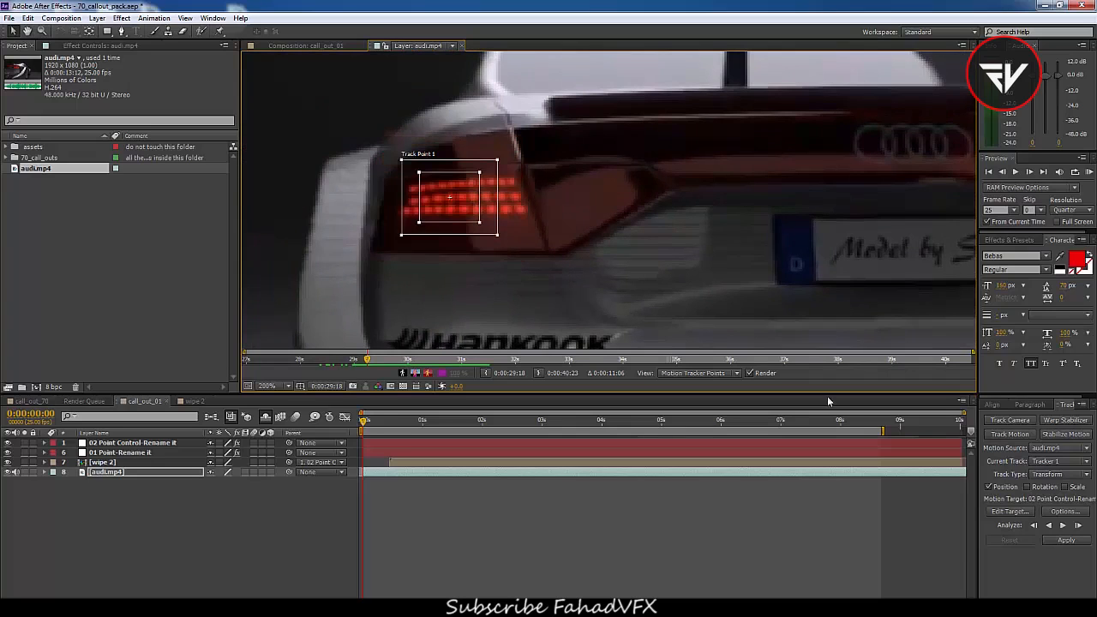
Analyze the tail-light track forward again through the clip
left_click(1064, 526)
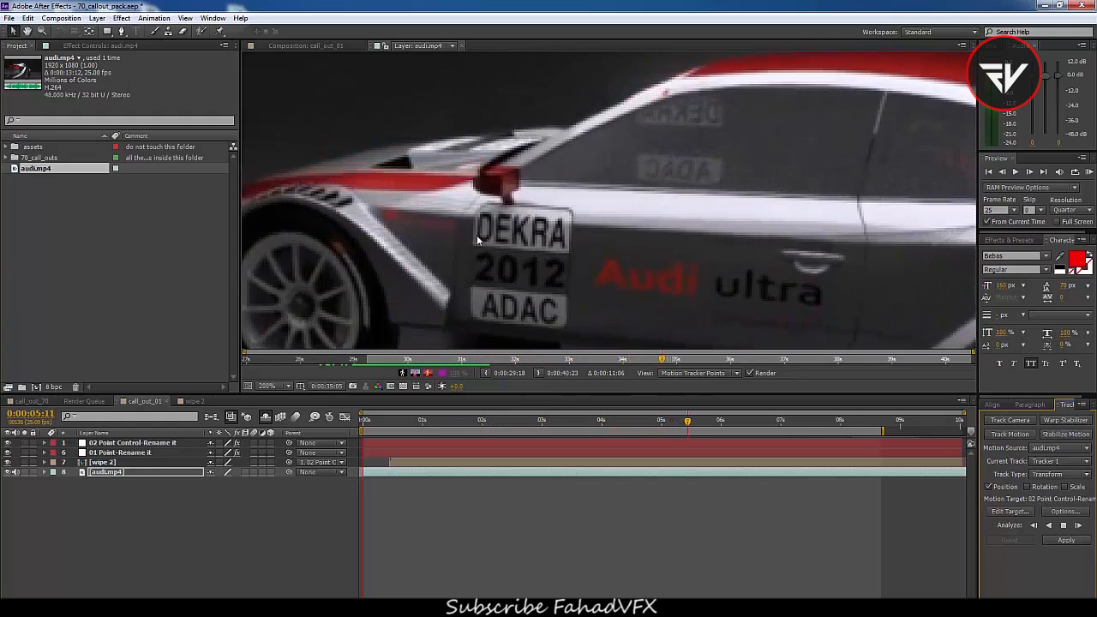
key("space")
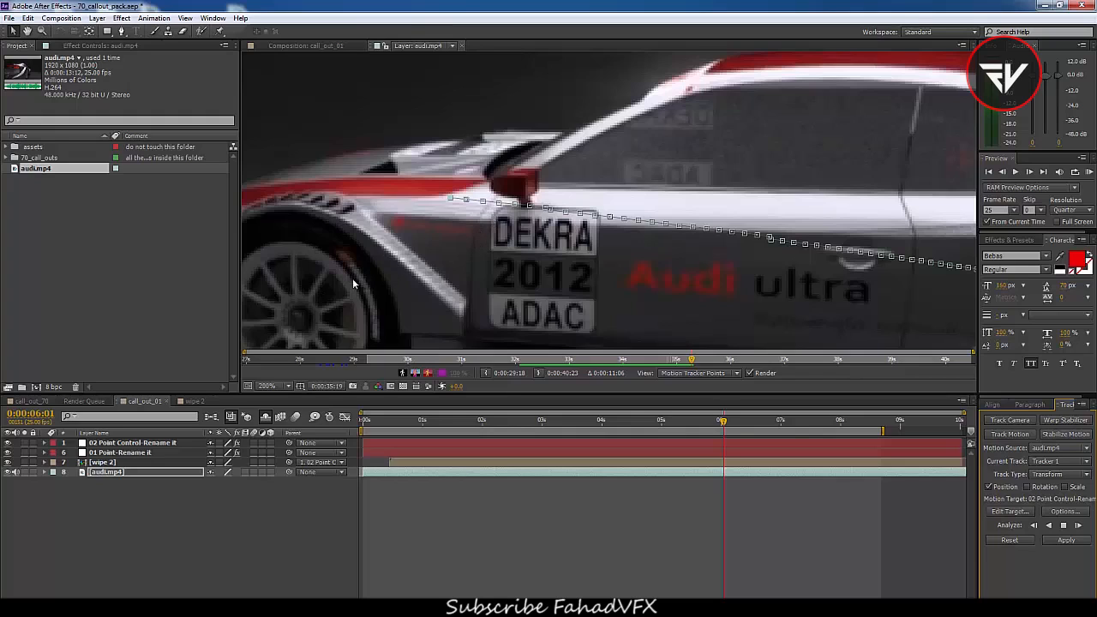
scroll(443, 252, "down", 7)
scroll(595, 237, "up", 5)
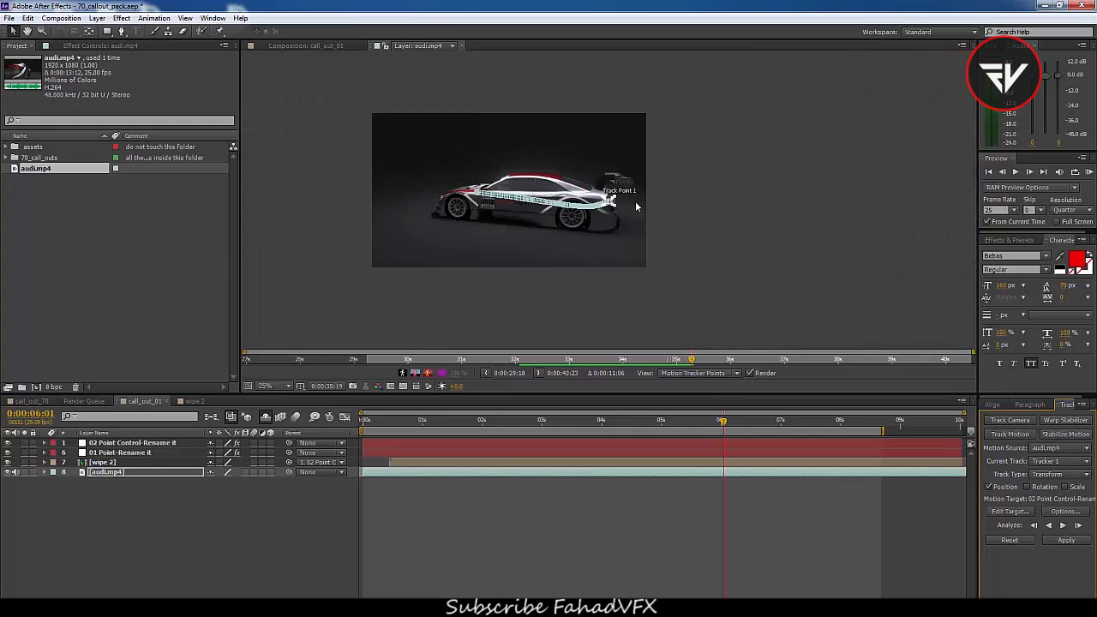
Set the tracker's motion target to the 01 Point-Rename it layer
scroll(581, 203, "up", 3)
scroll(610, 210, "down", 3)
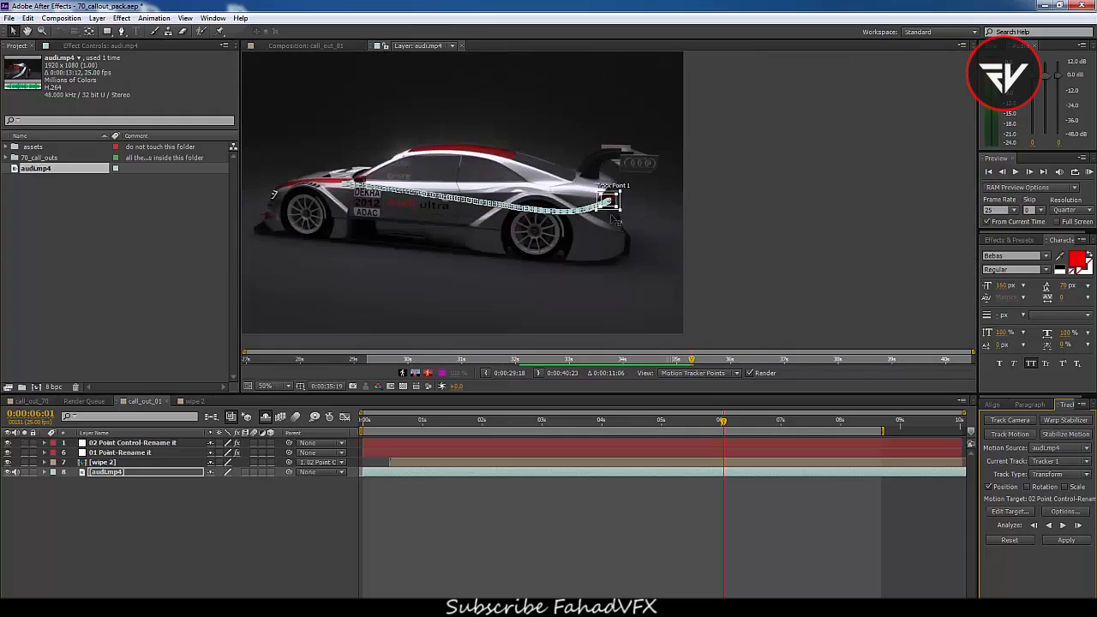
scroll(459, 207, "up", 2)
mouse_move(467, 431)
left_mouse_down()
mouse_move(369, 429)
mouse_move(724, 437)
mouse_move(443, 439)
mouse_move(582, 446)
mouse_move(469, 443)
left_mouse_up()
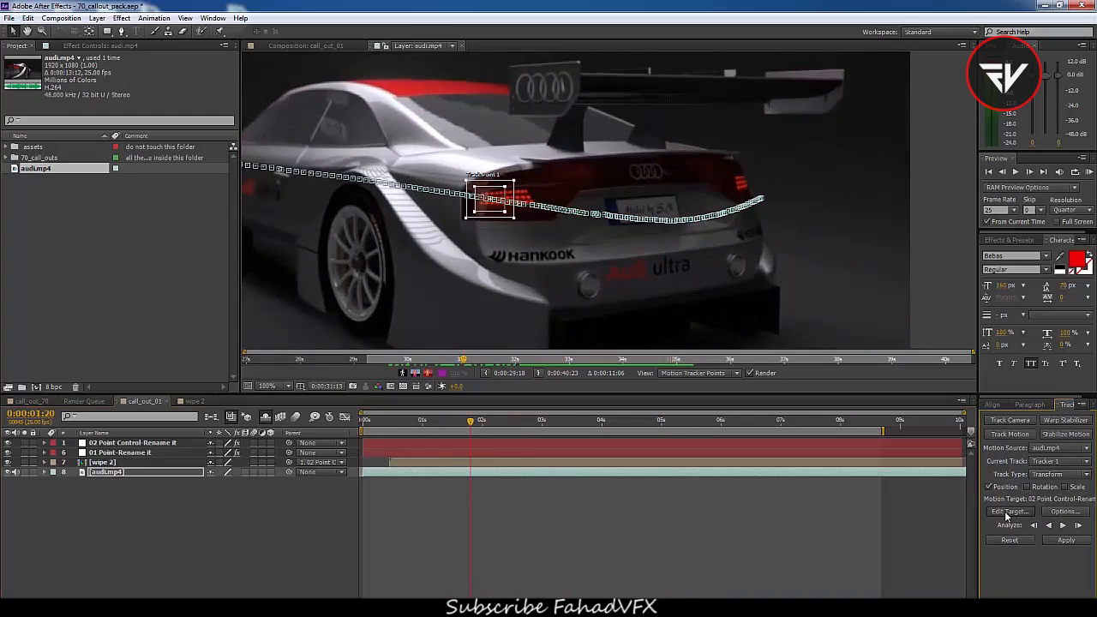
left_click(1007, 511)
left_click_drag(565, 267, 607, 192)
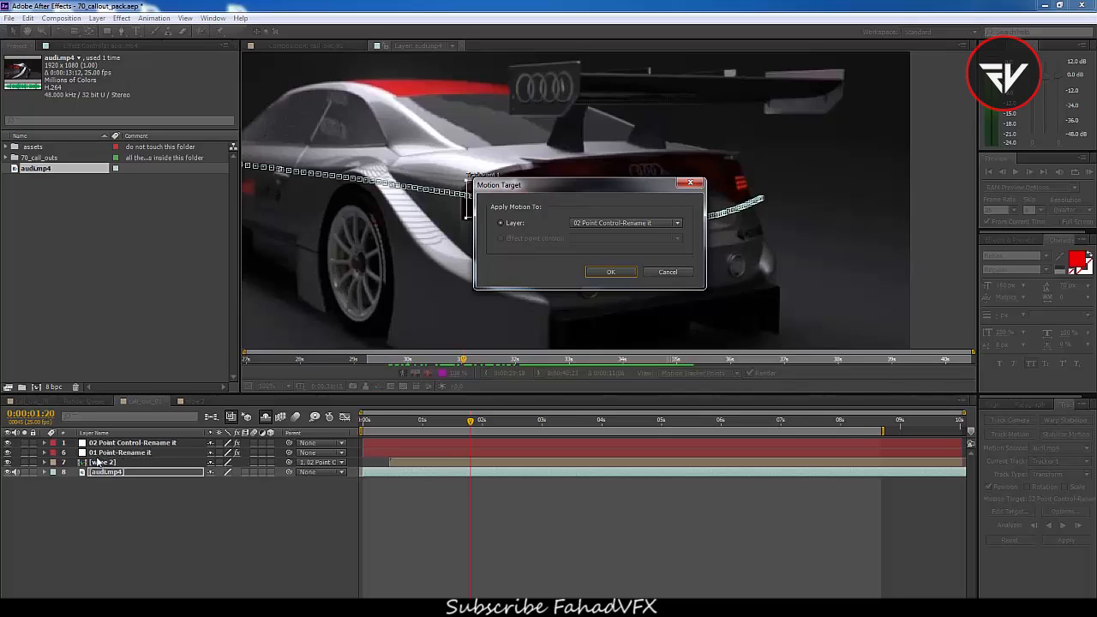
left_click(611, 223)
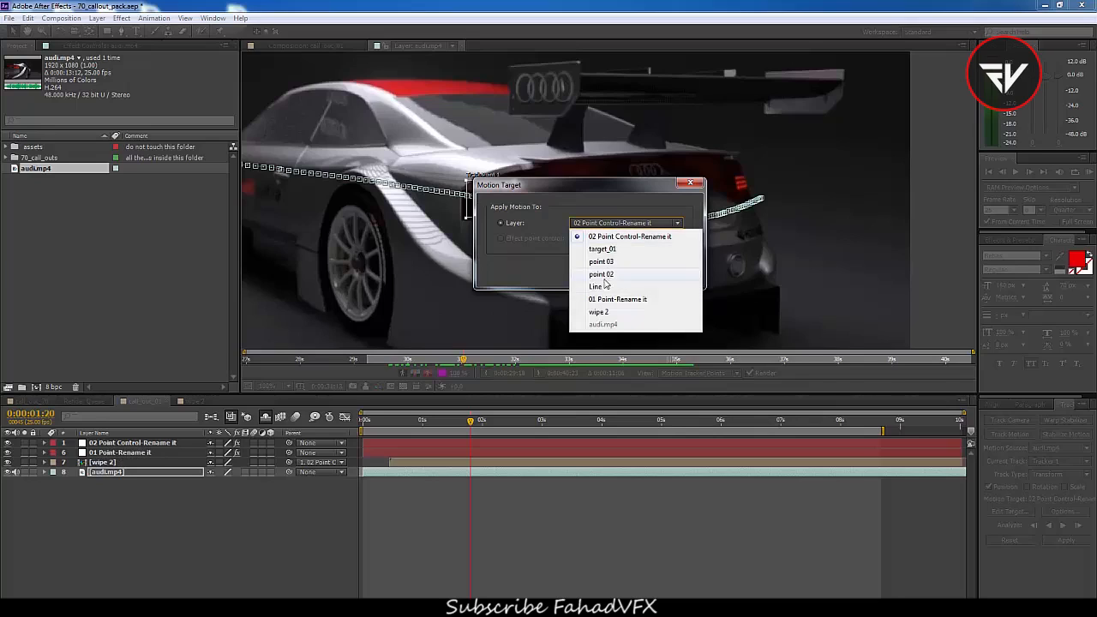
left_click(616, 300)
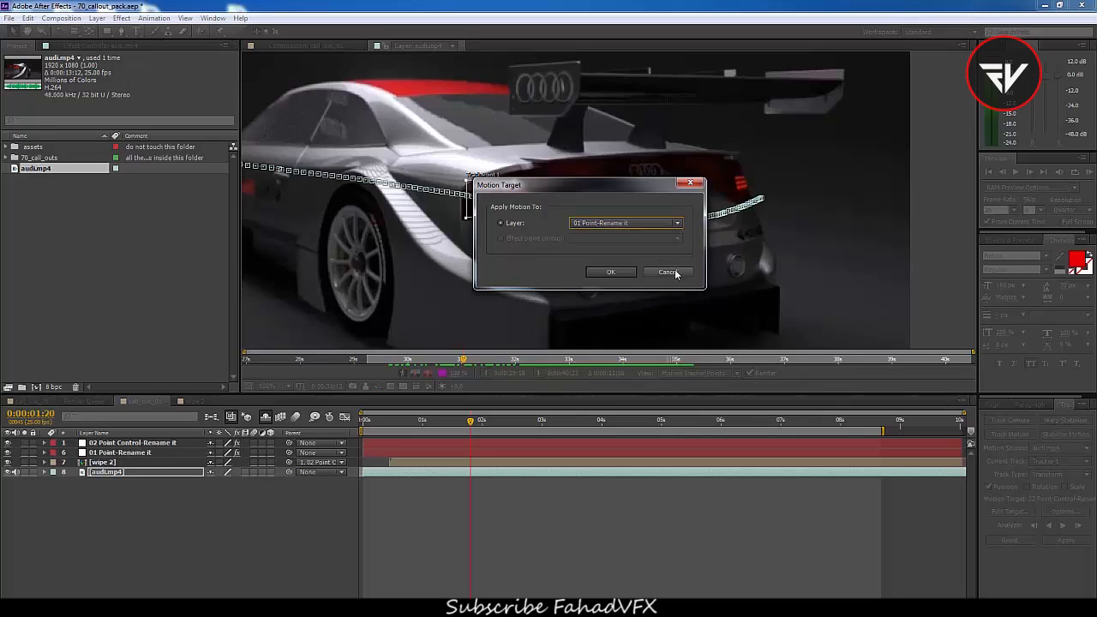
left_click(606, 273)
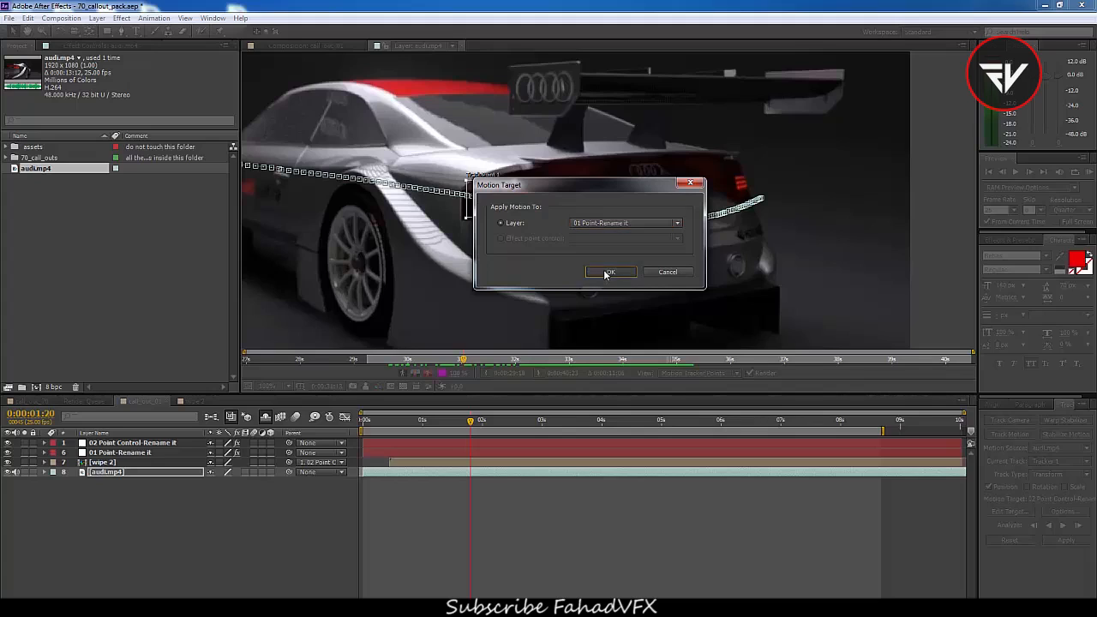
Apply the tail-light tracking data to the target layer in X and Y dimensions
left_click(1065, 541)
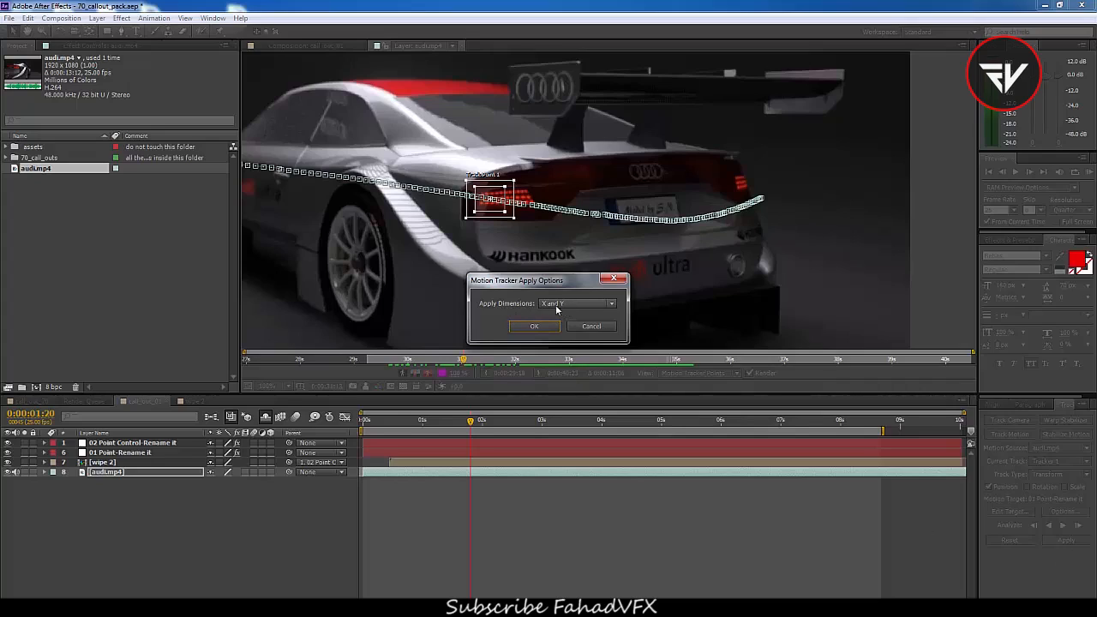
left_click(530, 331)
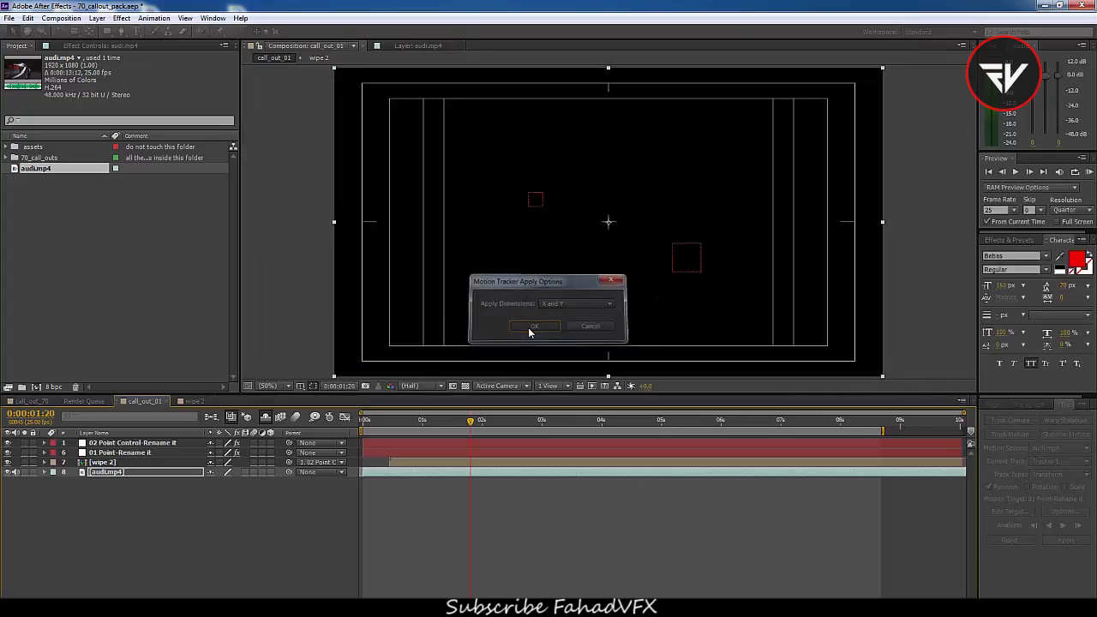
mouse_move(468, 425)
left_mouse_down()
mouse_move(408, 432)
mouse_move(667, 448)
mouse_move(433, 446)
mouse_move(621, 446)
mouse_move(404, 433)
mouse_move(700, 435)
mouse_move(404, 446)
mouse_move(470, 446)
left_mouse_up()
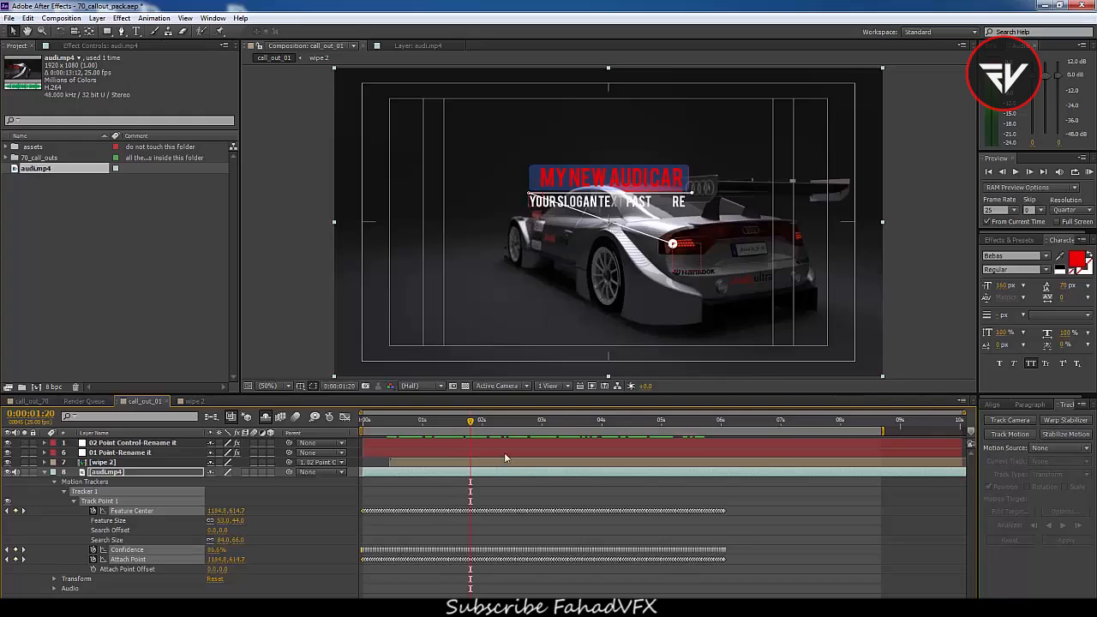
Add a position keyframe on 02 Point Control-Rename it and move the title box up above the car's rear
left_click(455, 445)
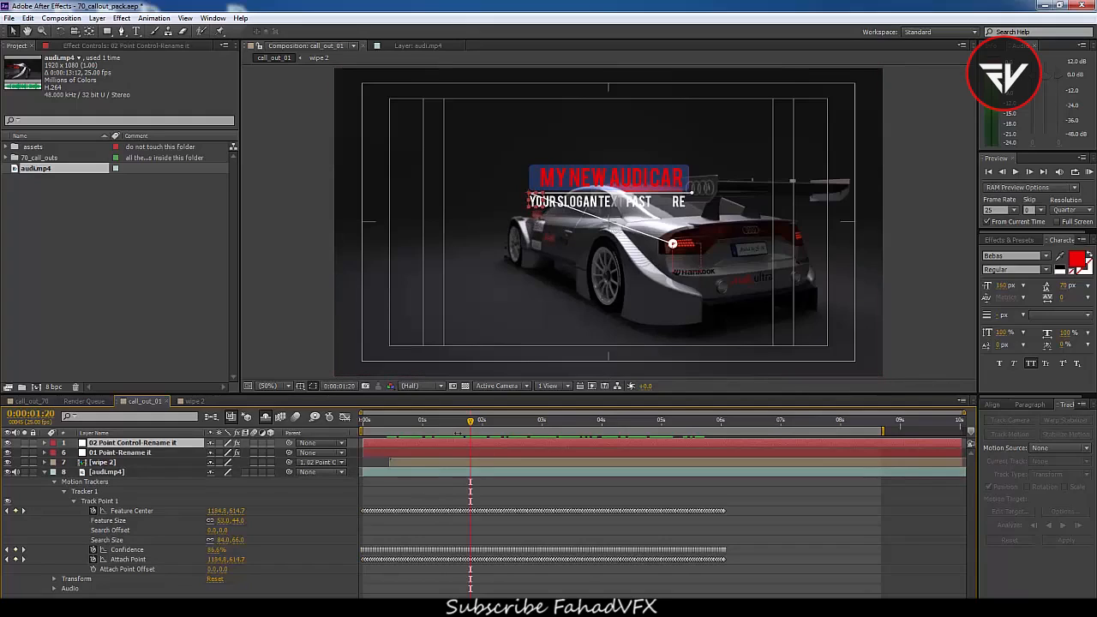
left_click_drag(469, 422, 434, 424)
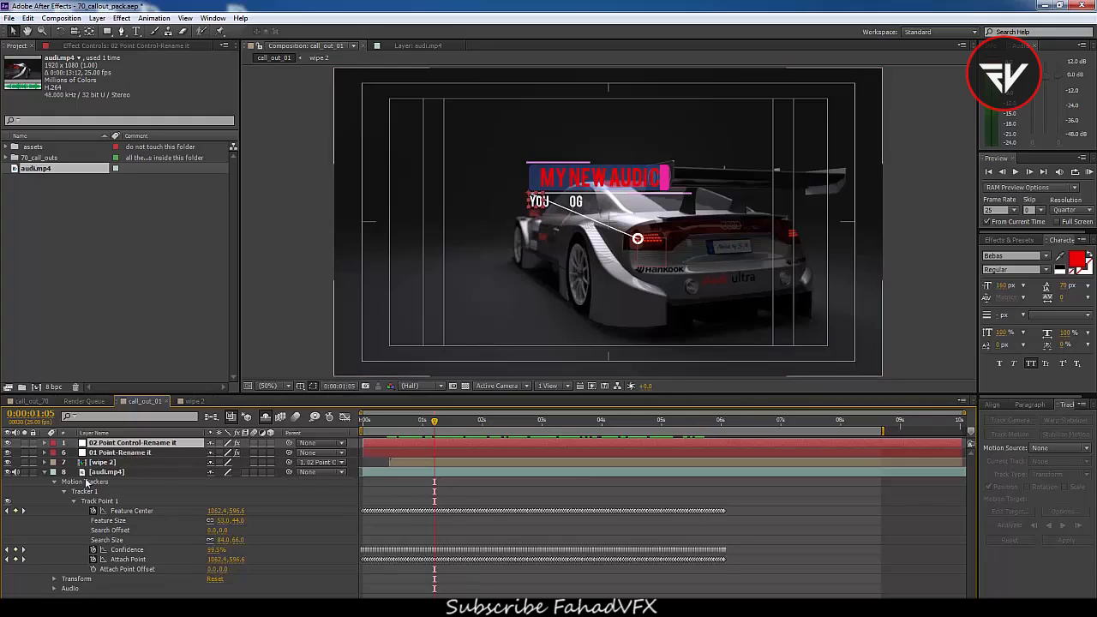
key("alt+shift+p")
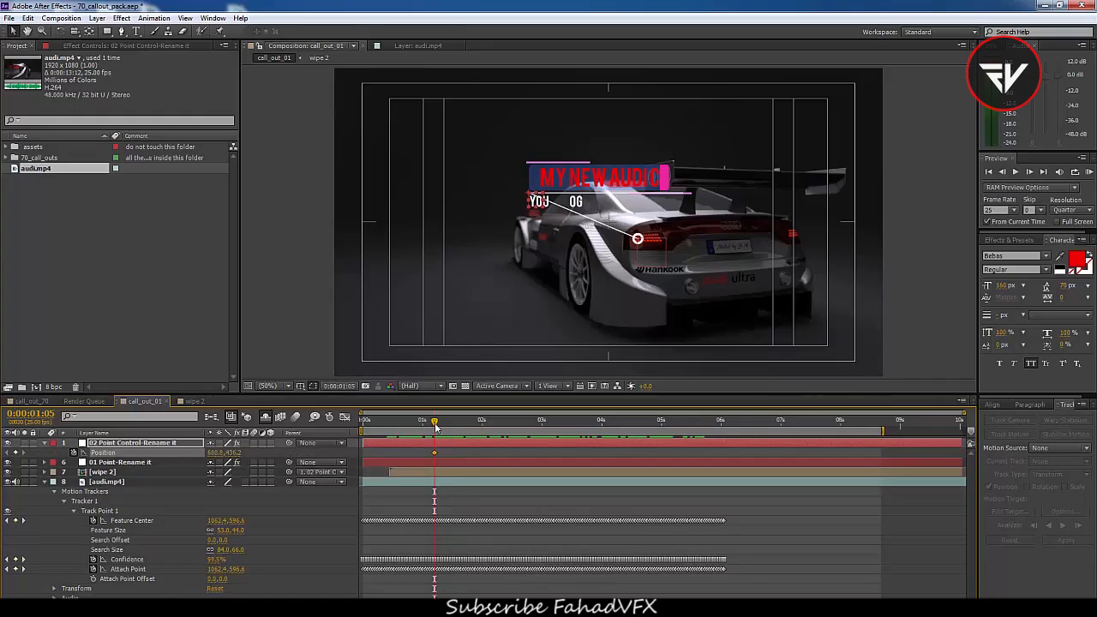
left_click(485, 423)
left_click_drag(487, 427, 546, 433)
left_click_drag(537, 205, 723, 156)
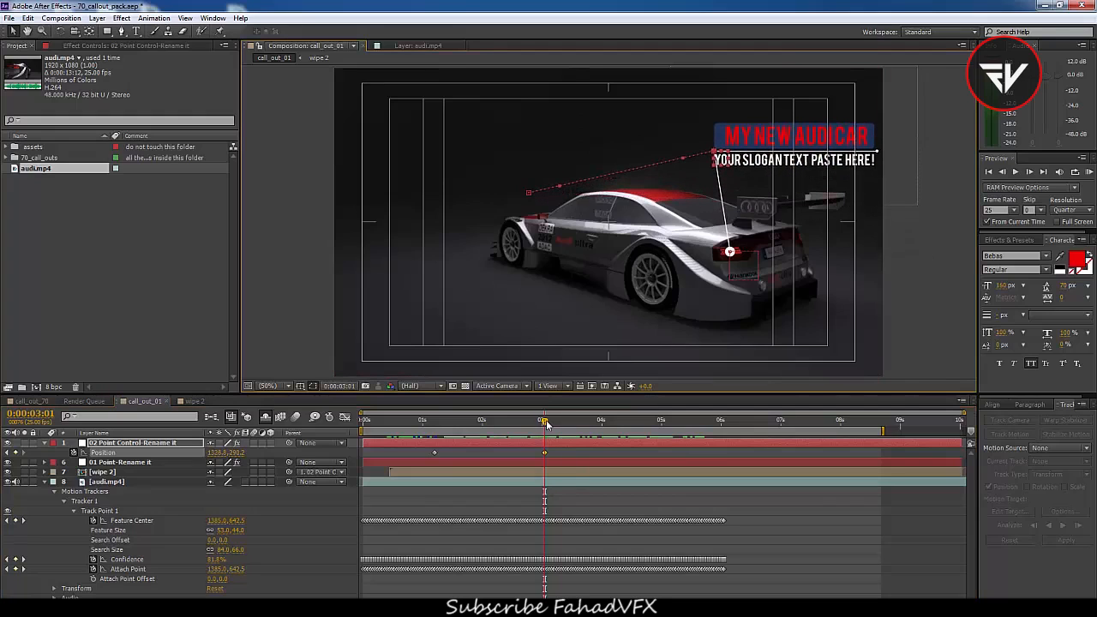
Retime the position keyframes, moving the new one to about 5 seconds and the earlier one to the start
left_click_drag(544, 456, 659, 453)
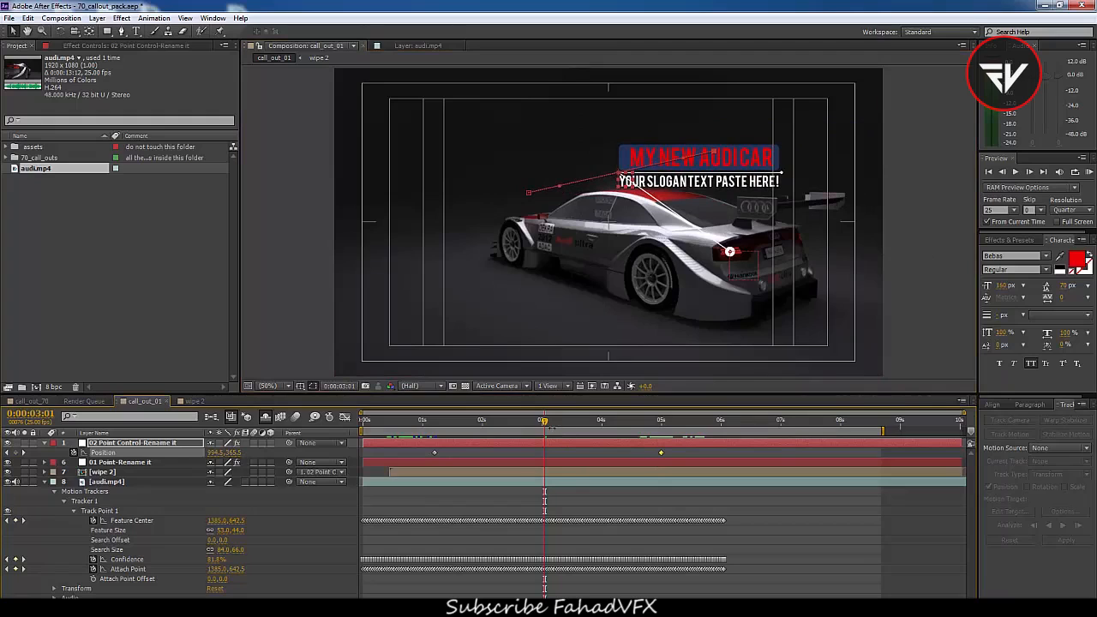
left_click_drag(502, 426, 363, 463)
left_click_drag(366, 426, 667, 447)
left_click_drag(668, 449, 570, 453)
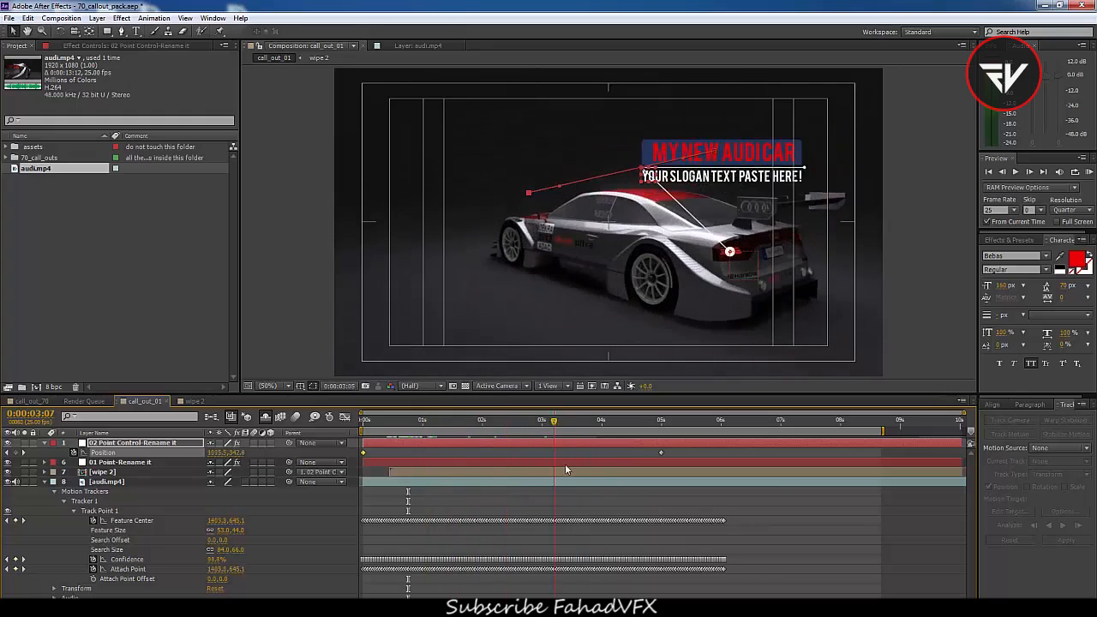
Collapse the footage layer's motion tracker properties
left_click(56, 512)
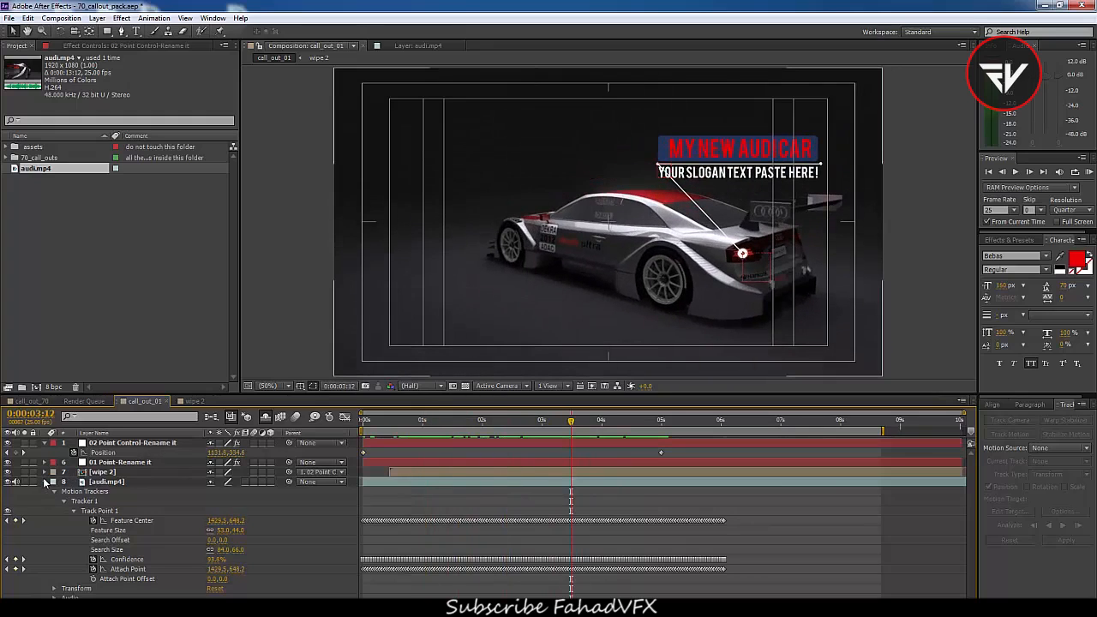
left_click(45, 482)
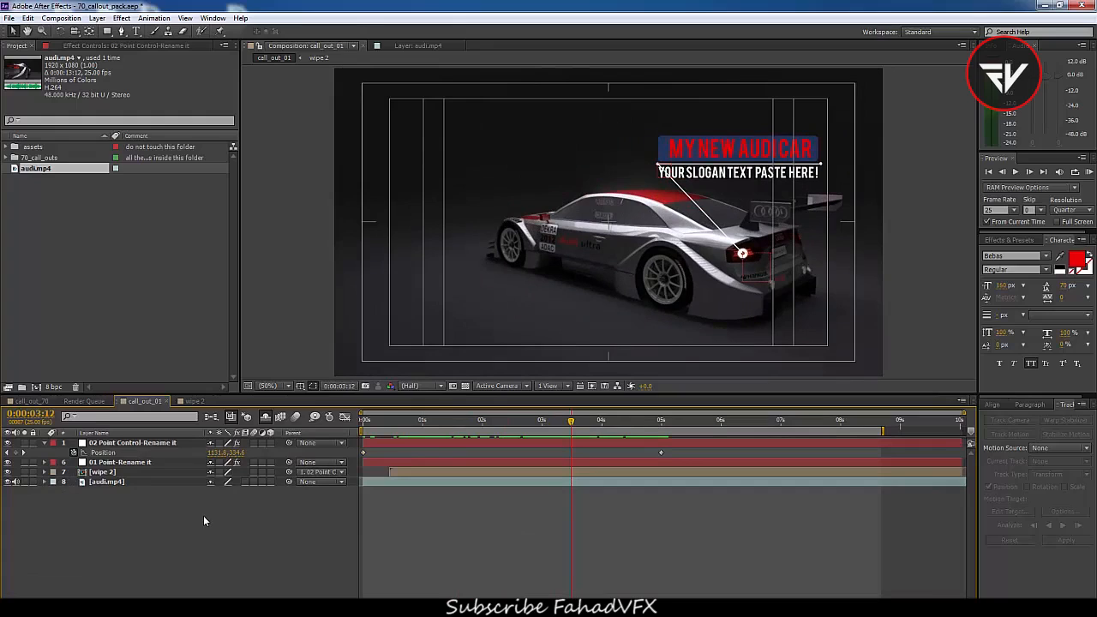
left_click(673, 605)
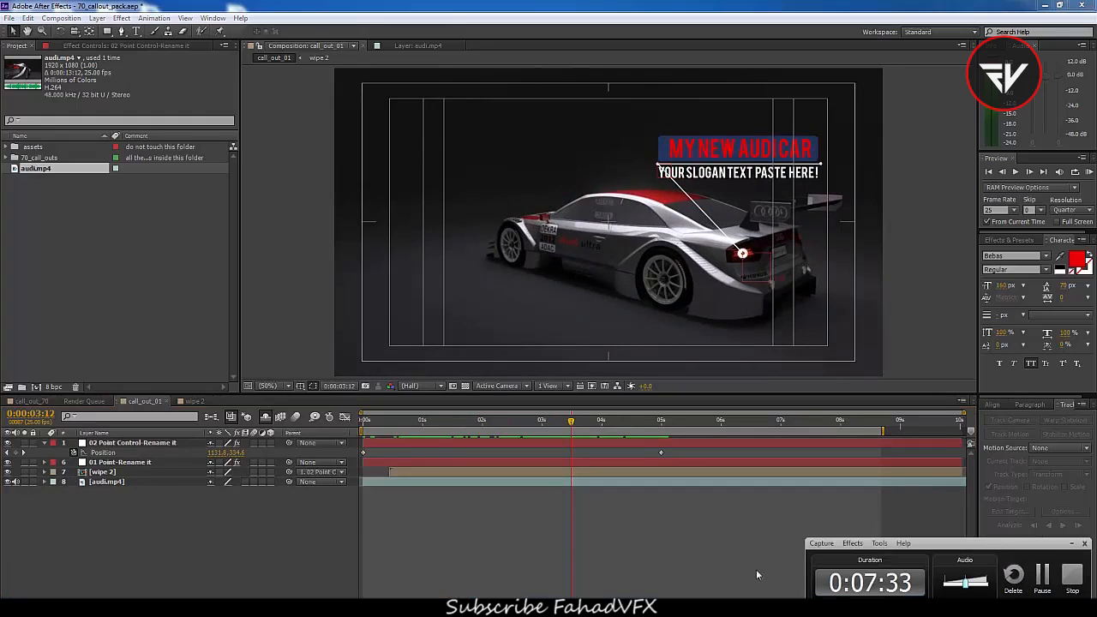
left_click(1042, 580)
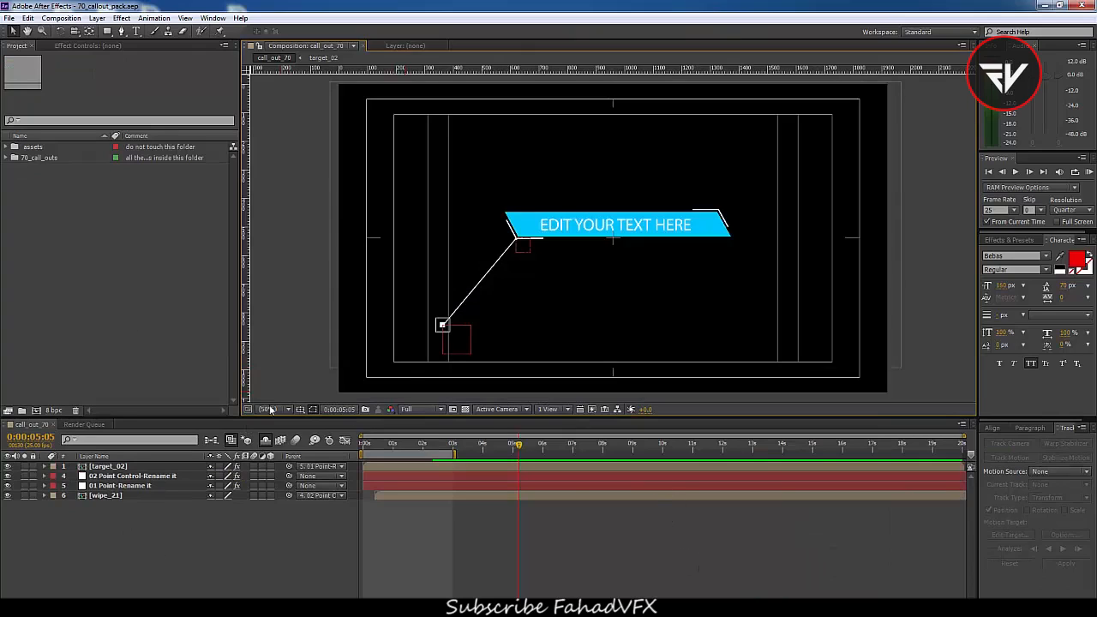
Create a new 1920×1080, 25 fps composition from the project panel
right_click(86, 227)
left_click(115, 237)
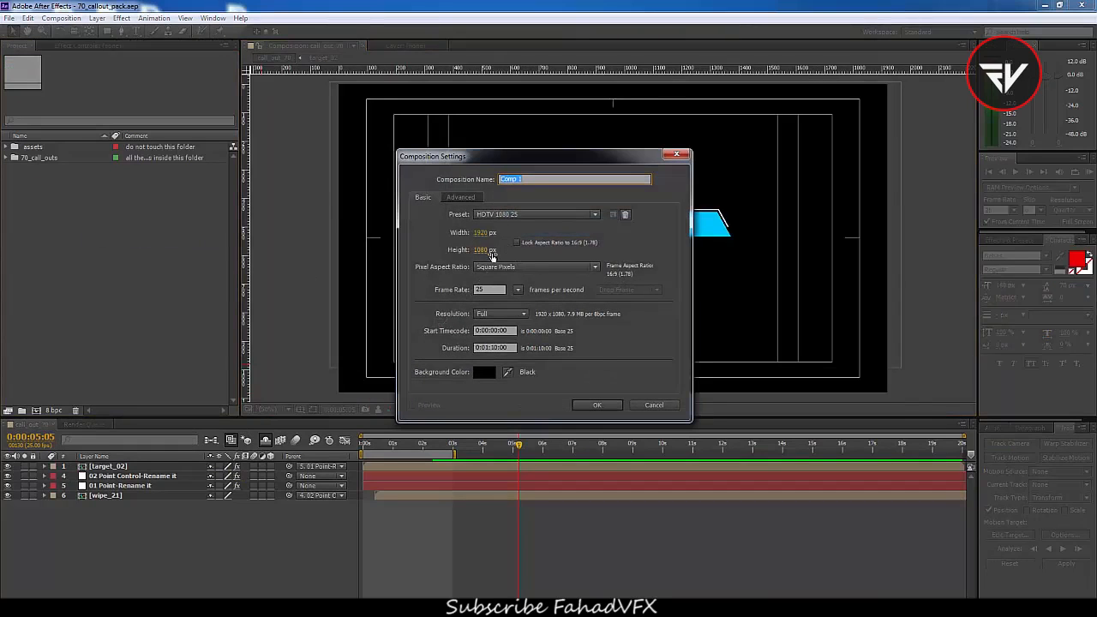
left_click(597, 412)
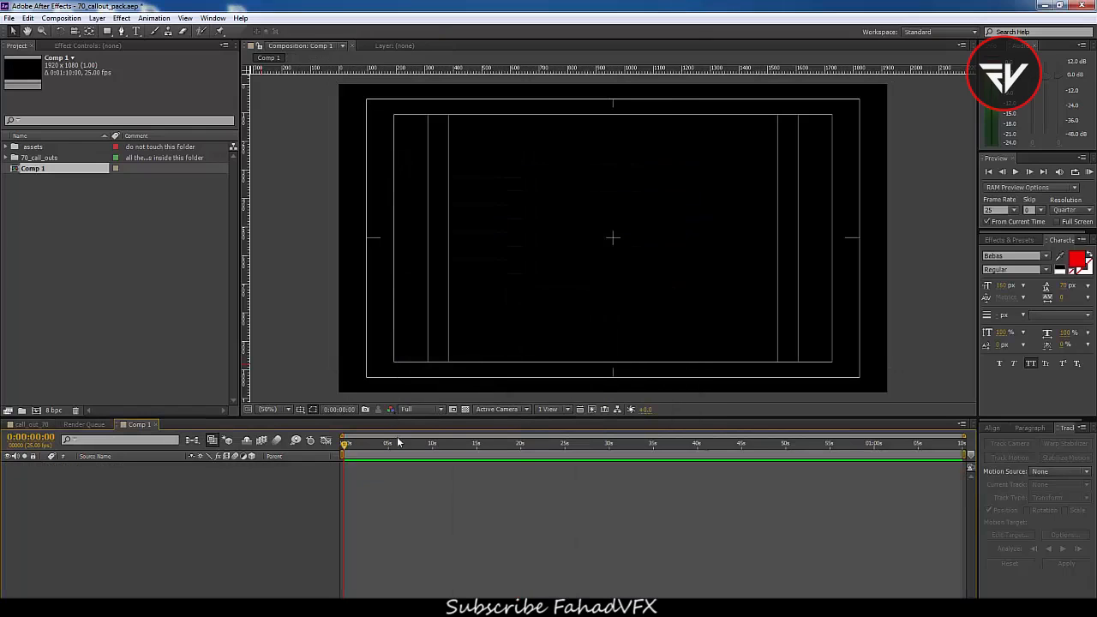
Import the audi.mp4 footage into the project
left_click_drag(394, 421, 394, 441)
left_click(52, 254)
double_click(52, 254)
left_click(93, 189)
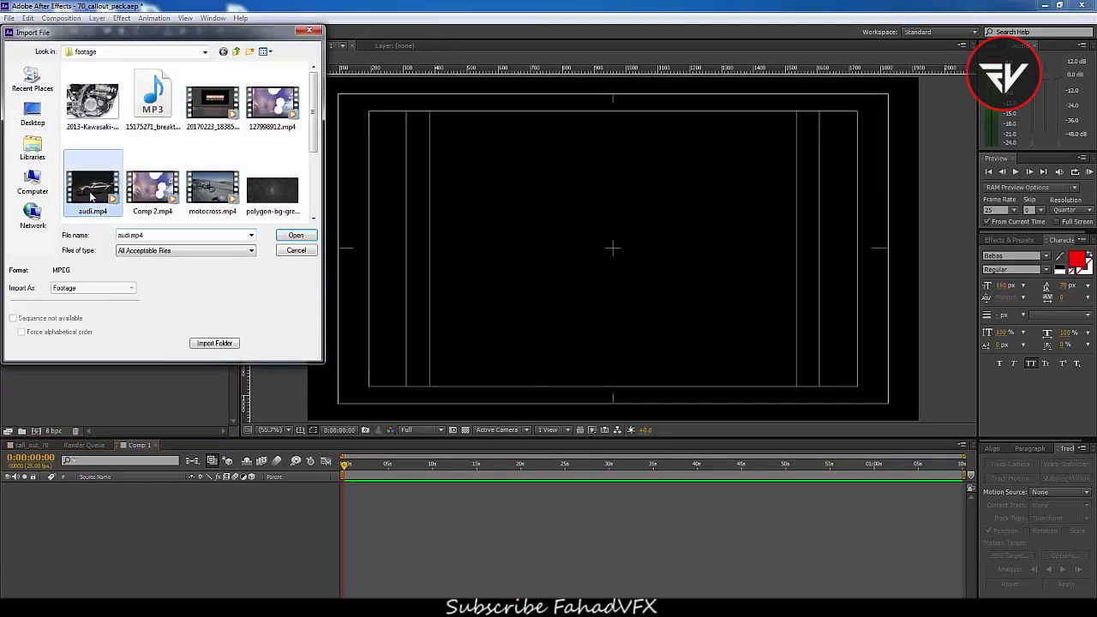
left_click(296, 236)
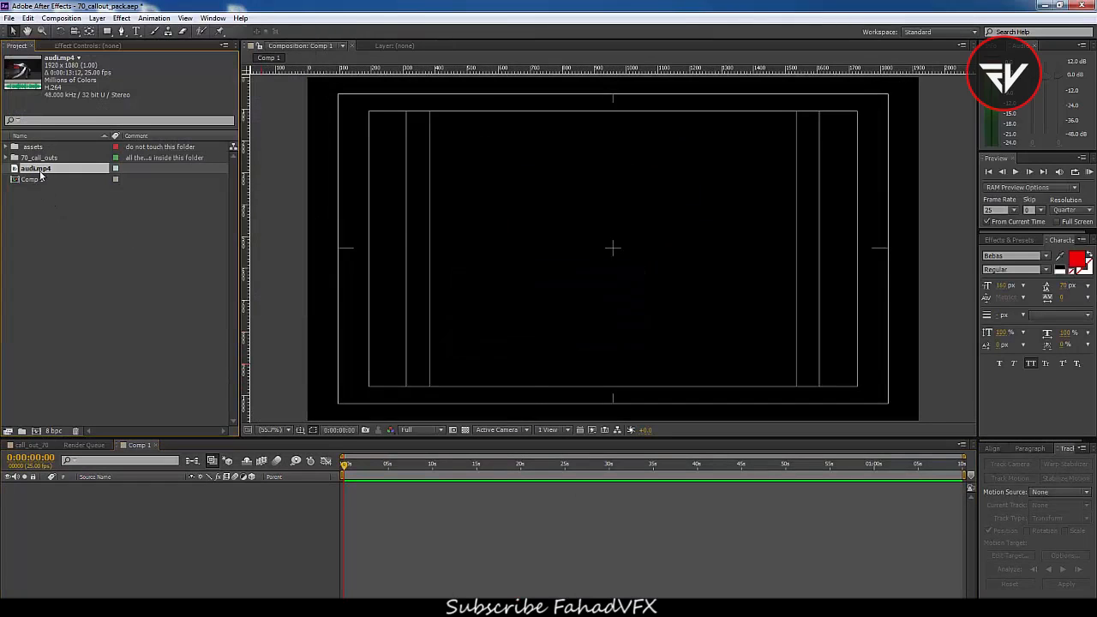
Add audi.mp4 to the new composition and apply Track Camera to the footage
left_click_drag(37, 173, 117, 540)
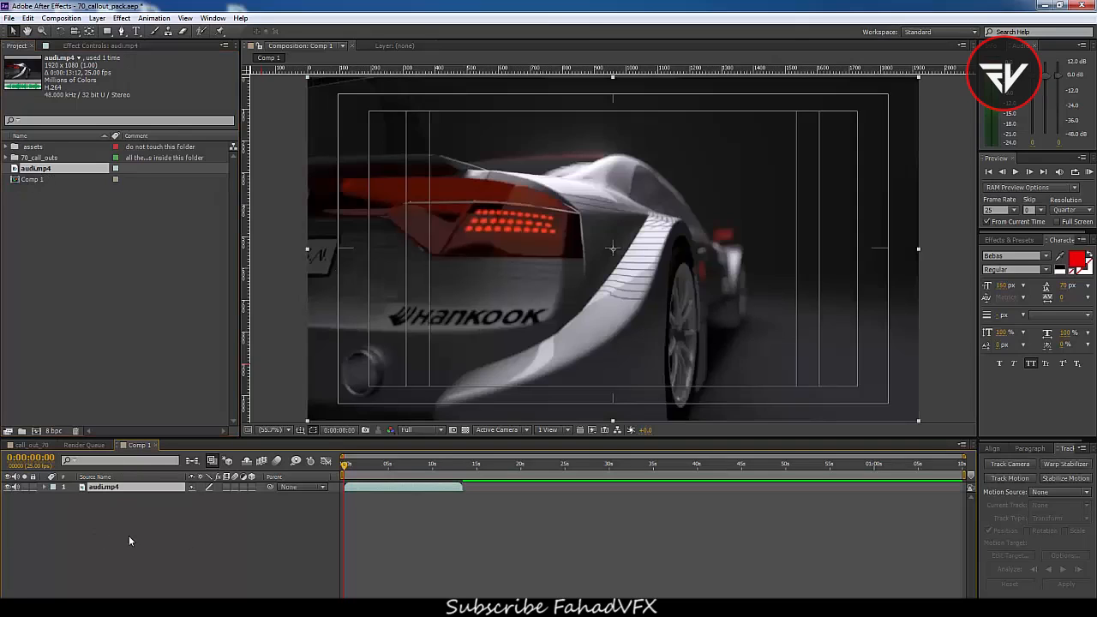
left_click_drag(346, 467, 351, 492)
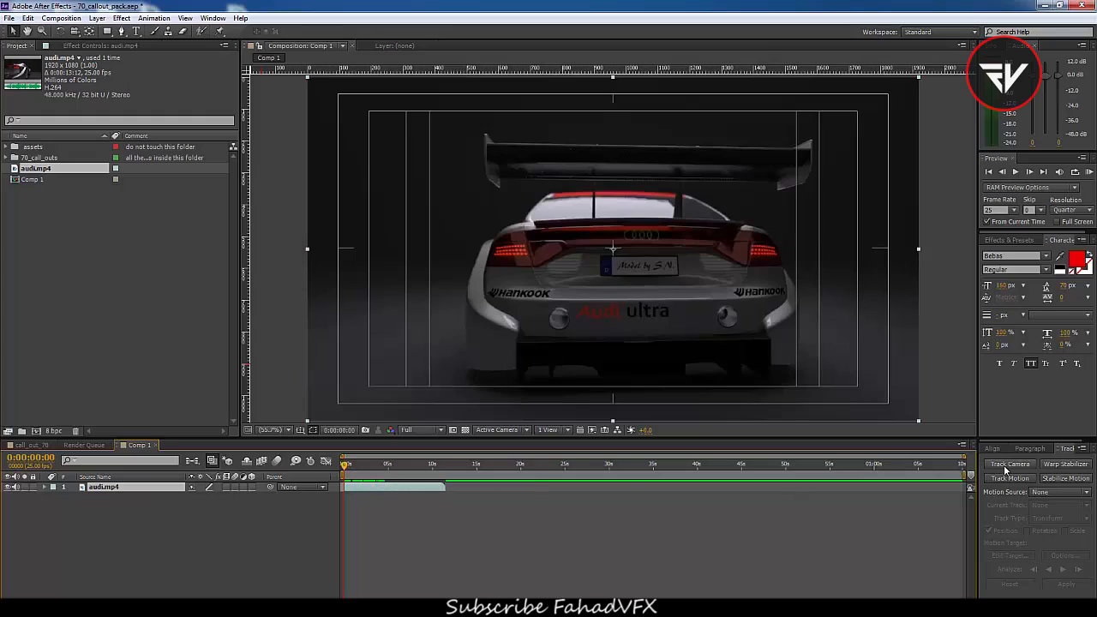
left_click_drag(981, 443, 950, 448)
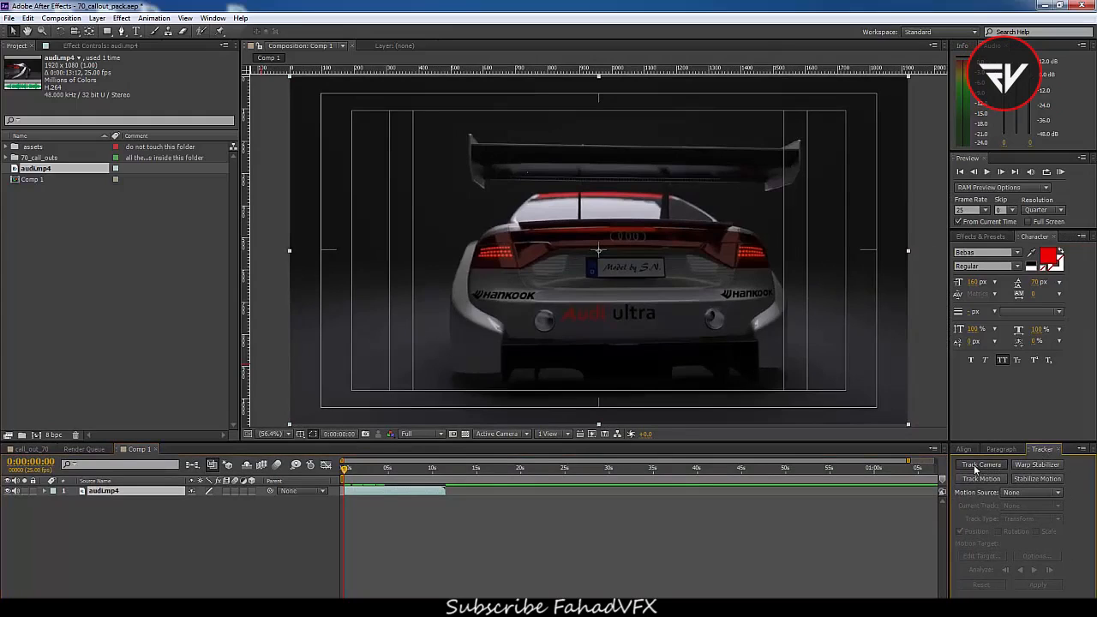
left_click(974, 466)
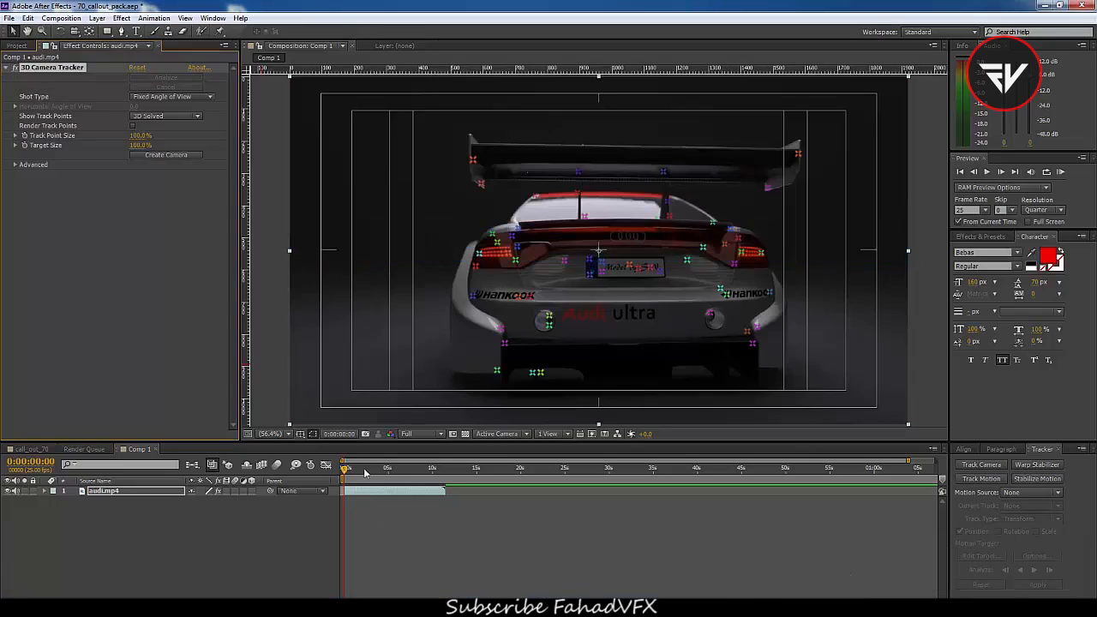
Select a solved track point on the rear wheel and create a null and camera from it
mouse_move(343, 472)
left_mouse_down()
mouse_move(382, 483)
mouse_move(357, 486)
left_mouse_up()
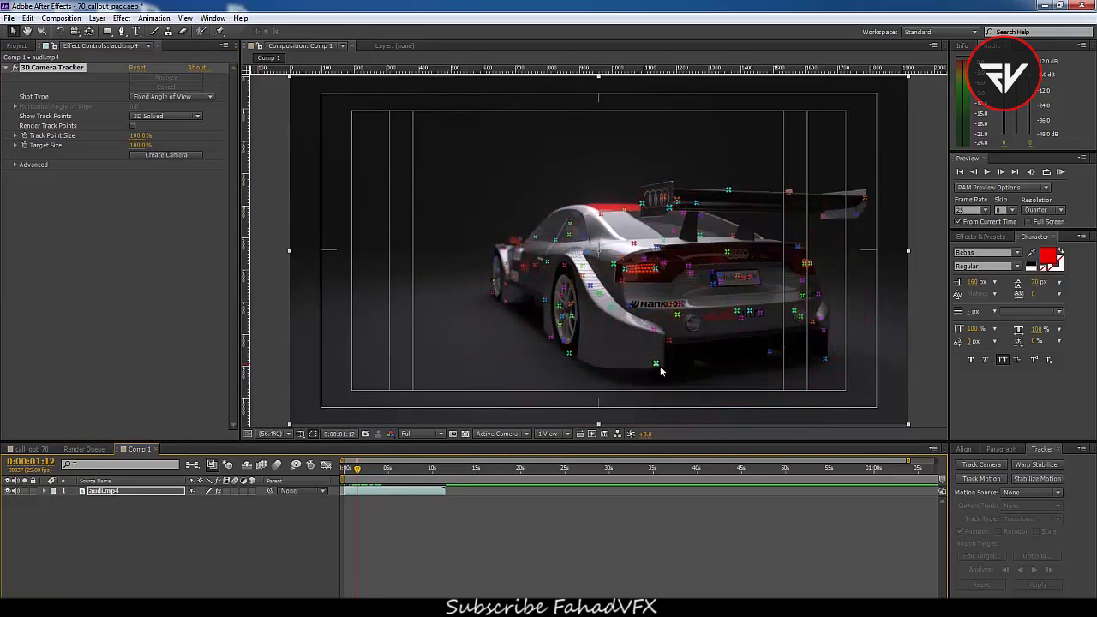
left_click_drag(358, 470, 367, 511)
left_click(612, 324)
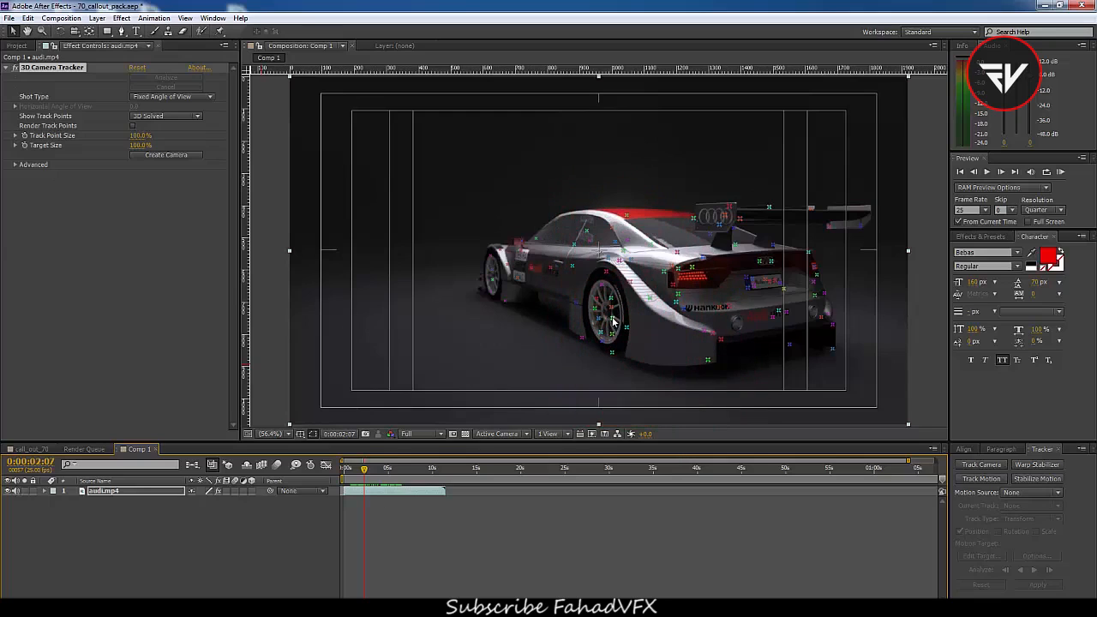
left_click(612, 318)
right_click(613, 319)
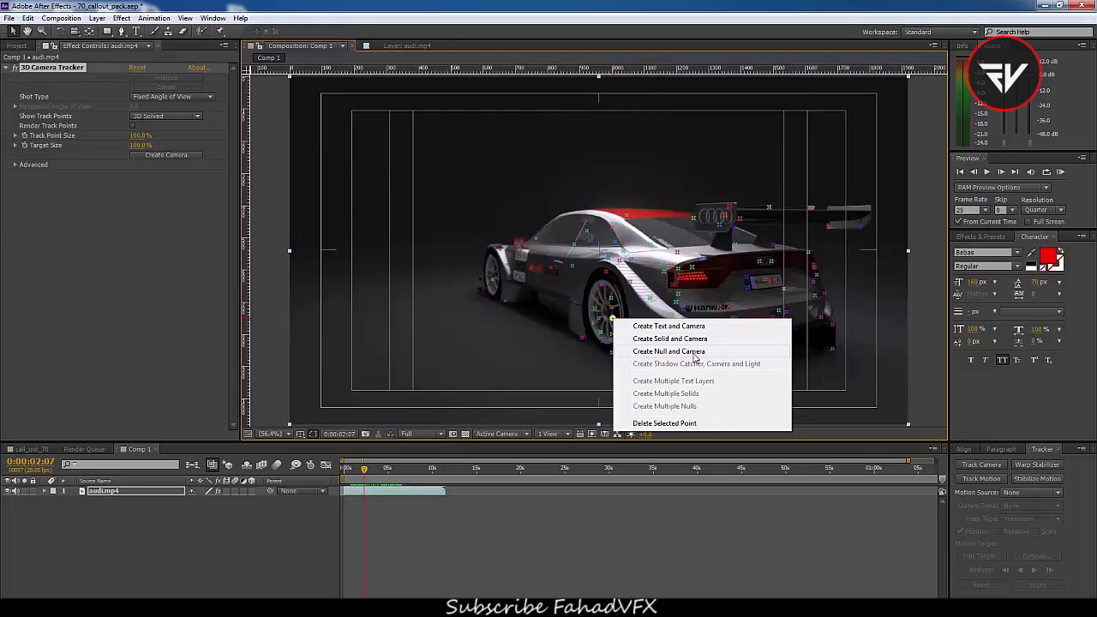
left_click(694, 355)
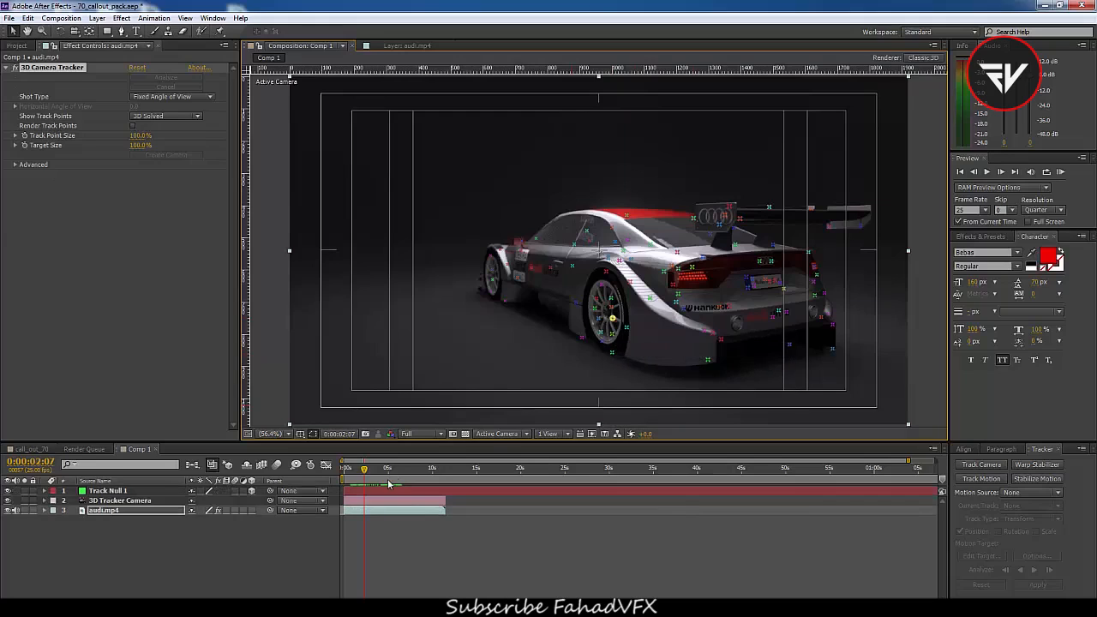
Rename the track null layer as wheel
left_click_drag(364, 469, 389, 484)
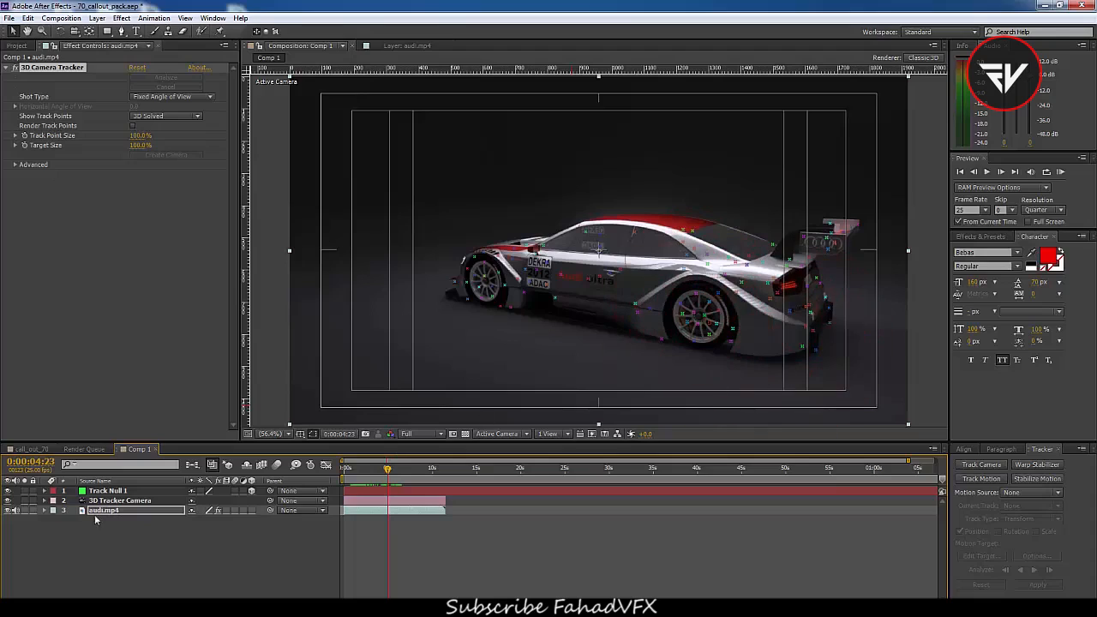
left_click(109, 494)
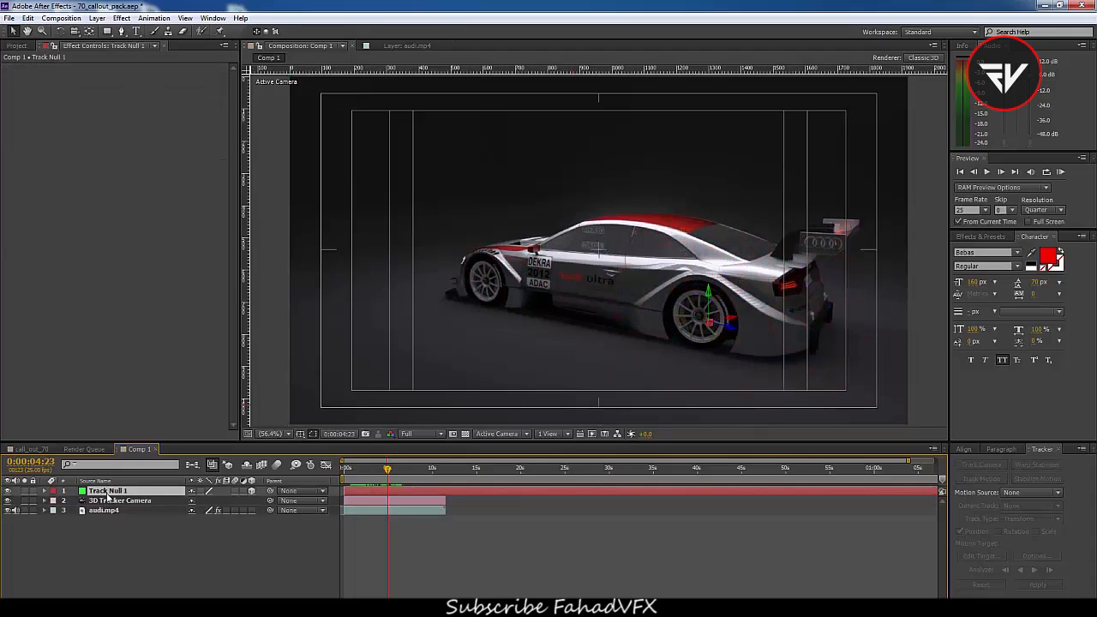
key("Return")
type("wh")
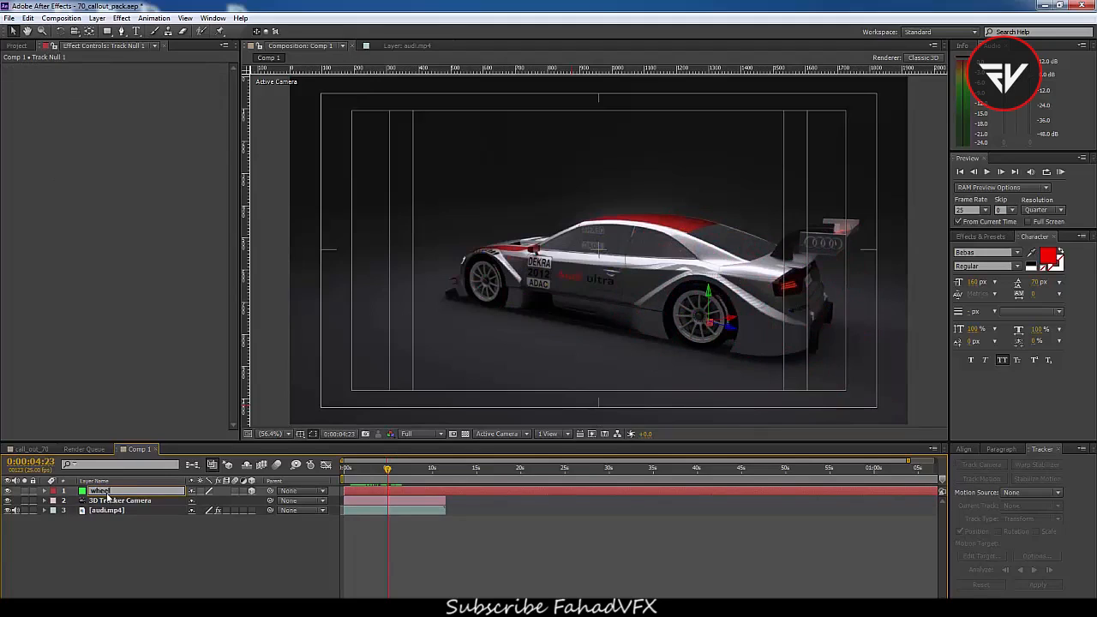
type("eel")
key("Return")
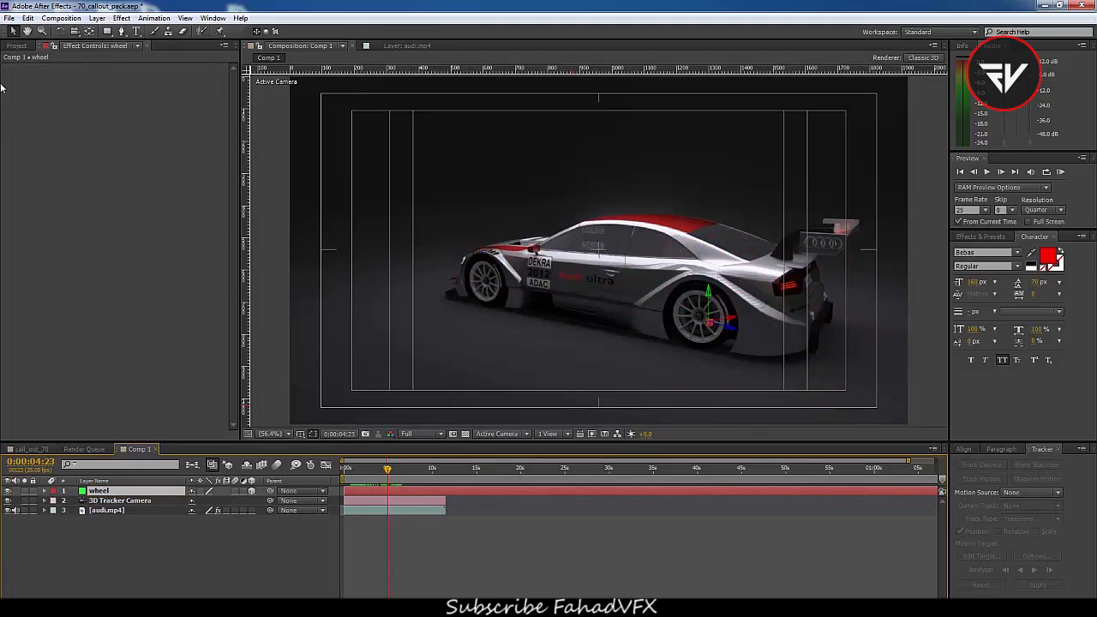
Add the call_out_01 composition from the 70_call_outs folder into Comp 1 above the wheel null
left_click(16, 46)
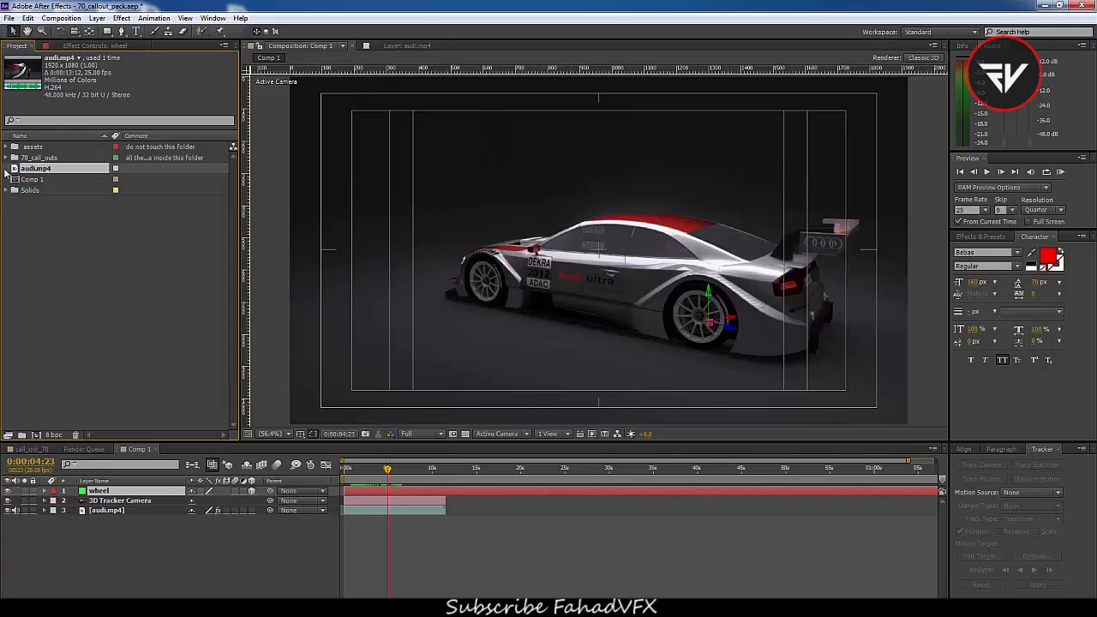
left_click(7, 158)
left_click(73, 159)
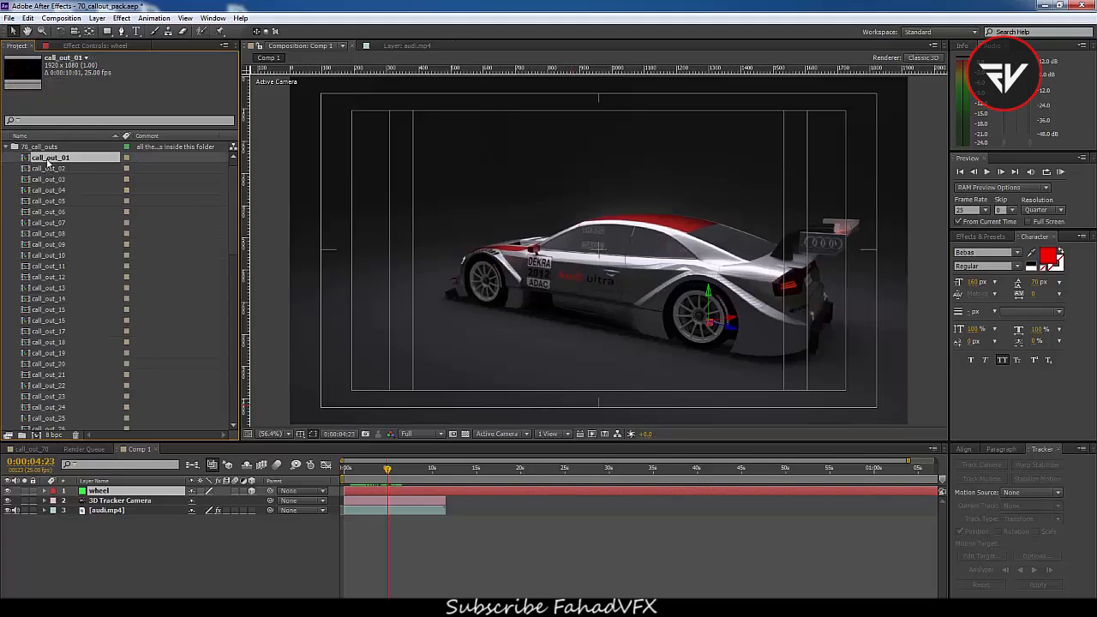
left_click_drag(52, 161, 116, 491)
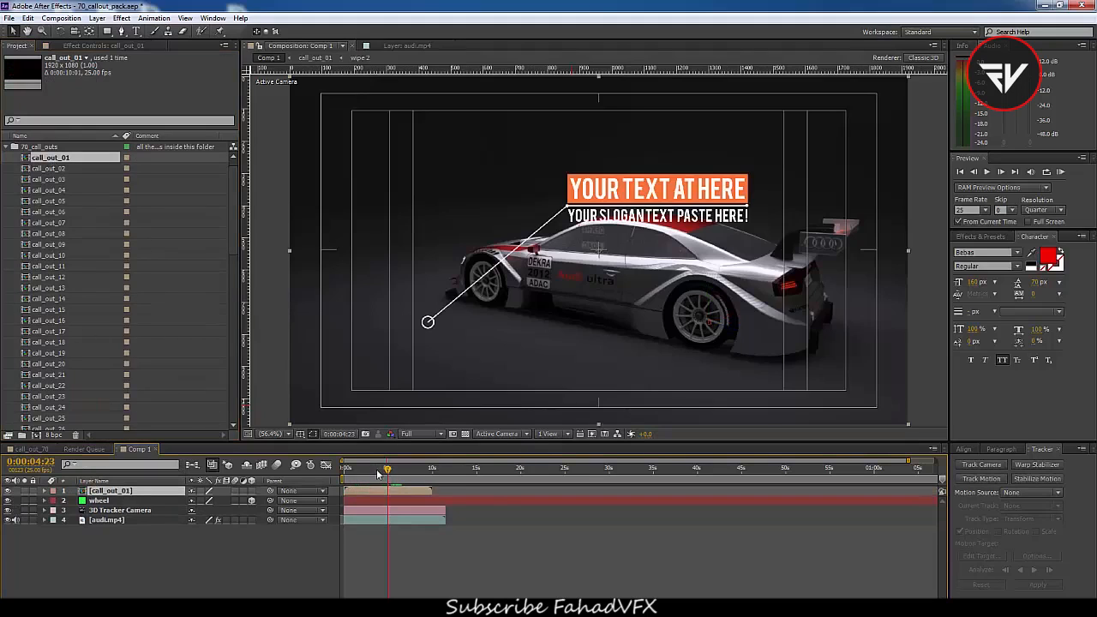
Open the call_out_01 precomposition to inspect it and return to Comp 1
mouse_move(379, 471)
left_mouse_down()
mouse_move(361, 482)
mouse_move(373, 488)
left_mouse_up()
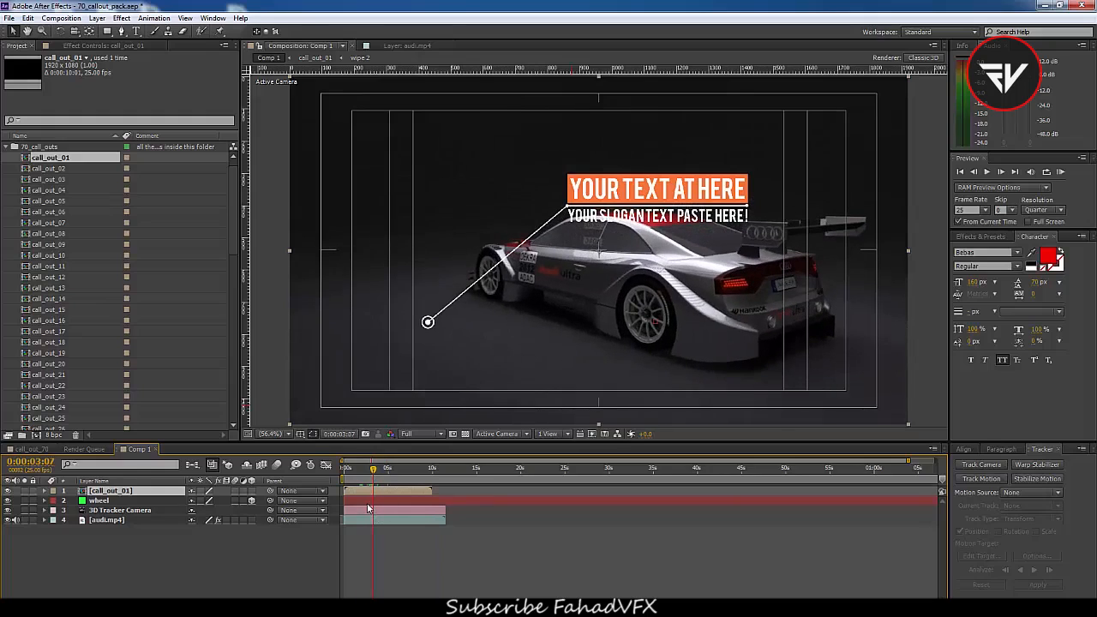
double_click(363, 489)
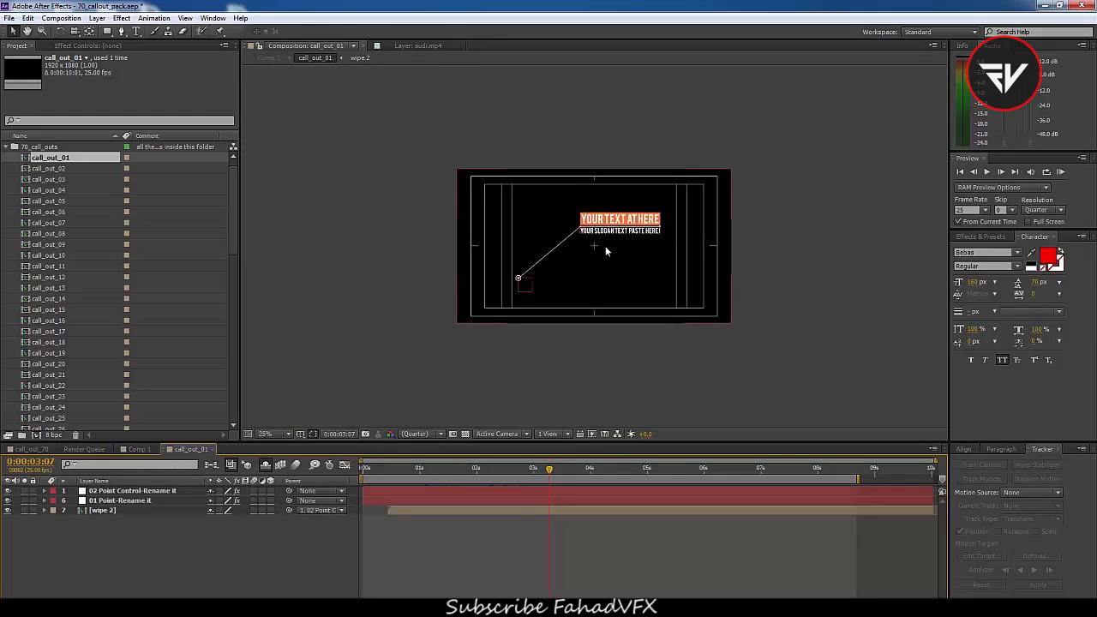
left_click(138, 450)
Try to make call_out_01 a 3D layer and paste the wheel null's position onto it
left_click(100, 503)
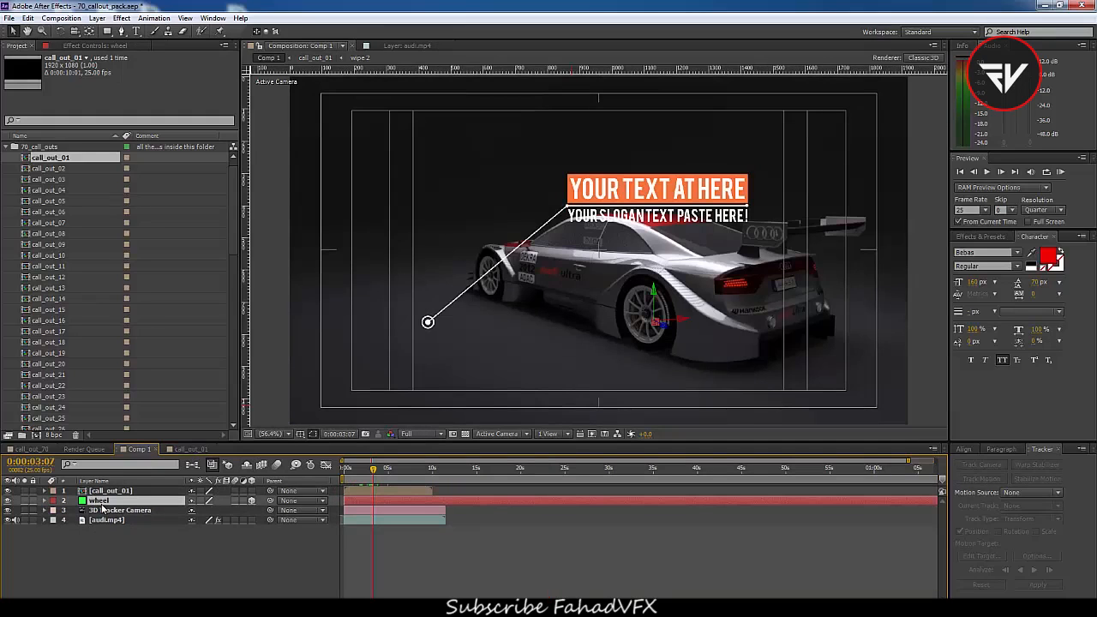
key("p")
key("alt+shift+p")
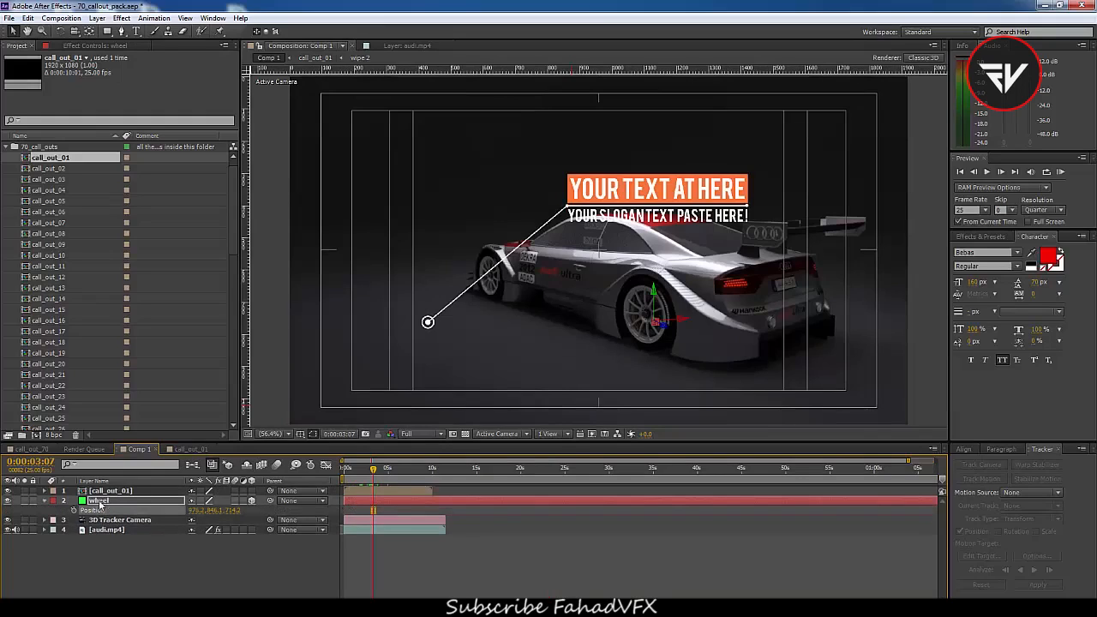
left_click(104, 491)
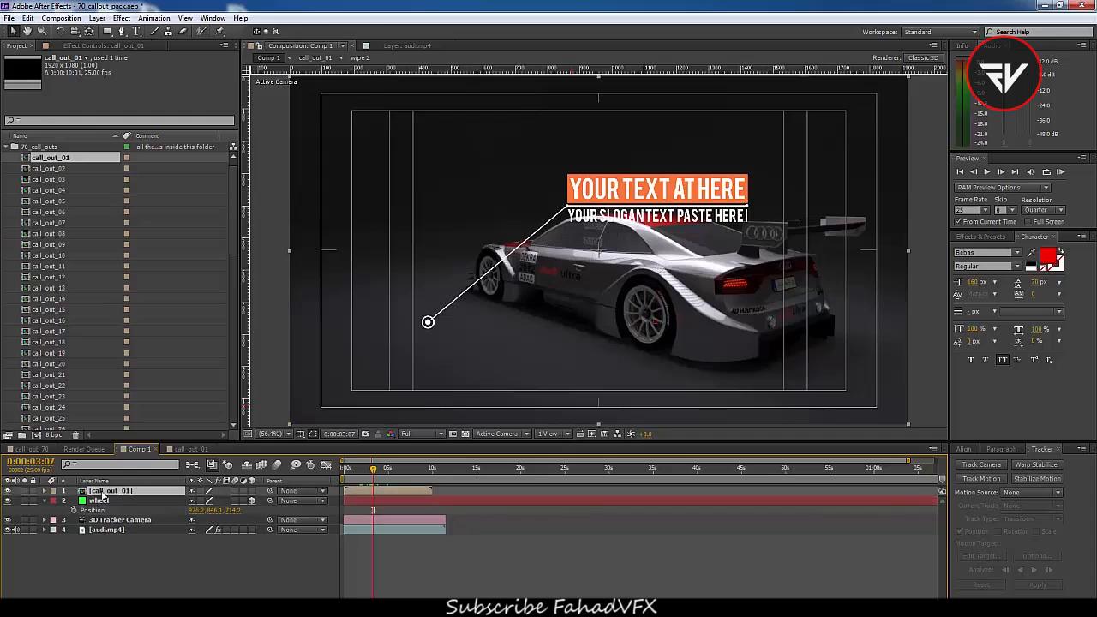
key("p")
left_click(98, 502)
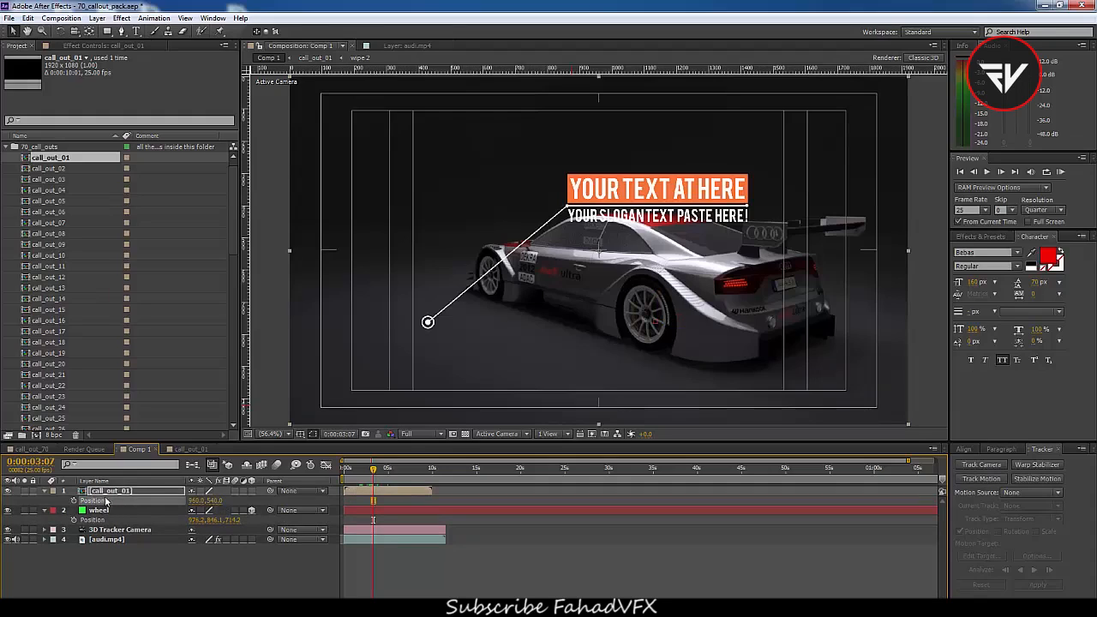
left_click(251, 491)
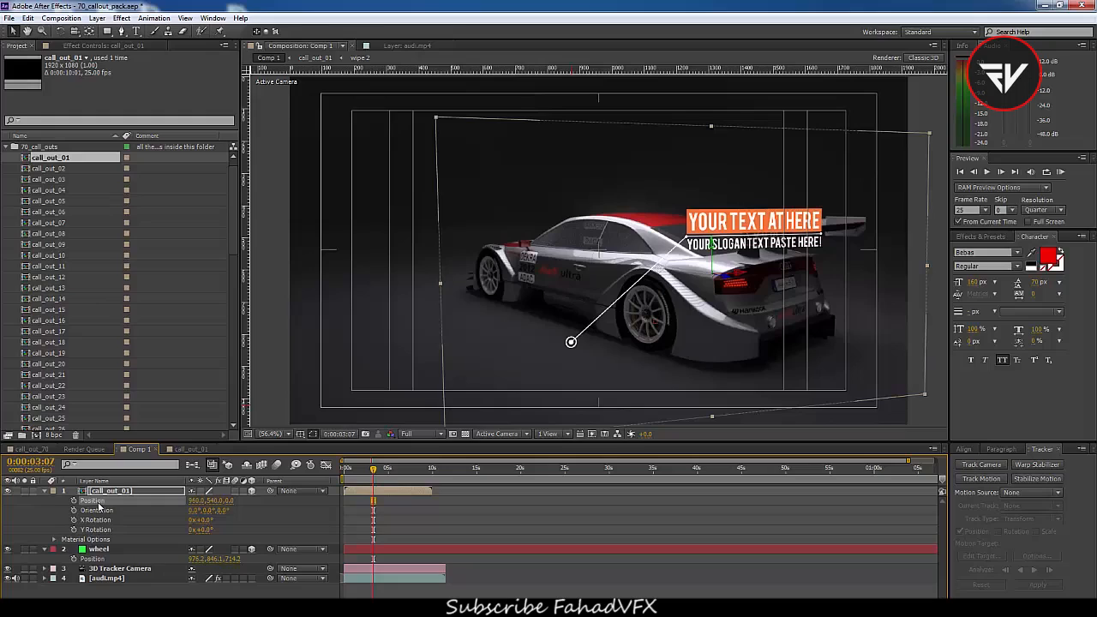
key("ctrl+v")
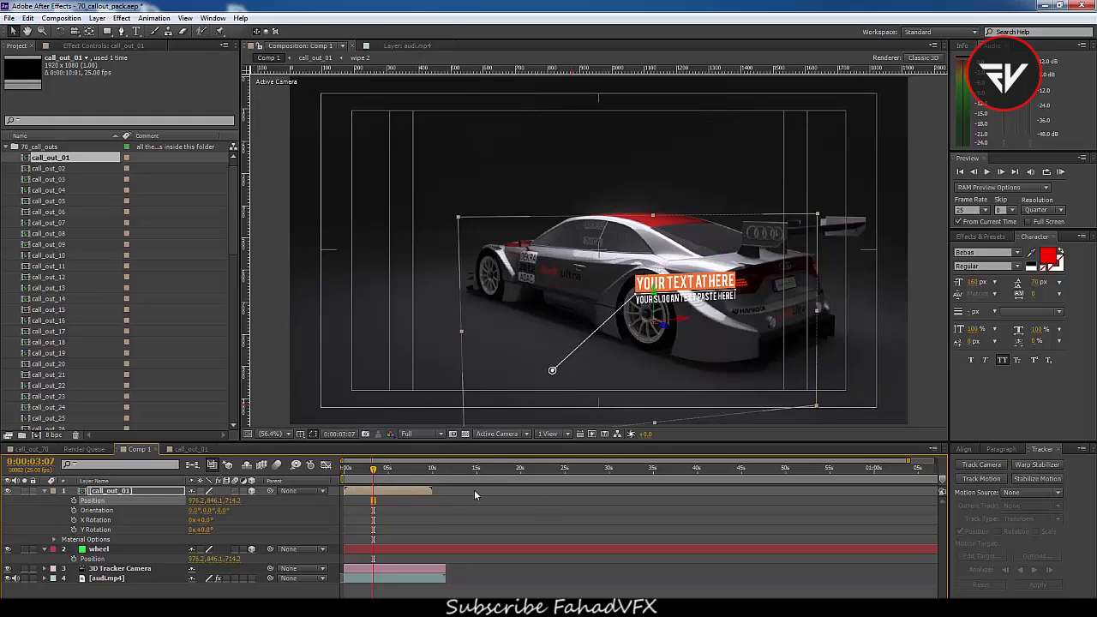
Undo the last change to call_out_01 and collapse the layer properties
mouse_move(373, 470)
left_mouse_down()
mouse_move(354, 476)
mouse_move(374, 481)
left_mouse_up()
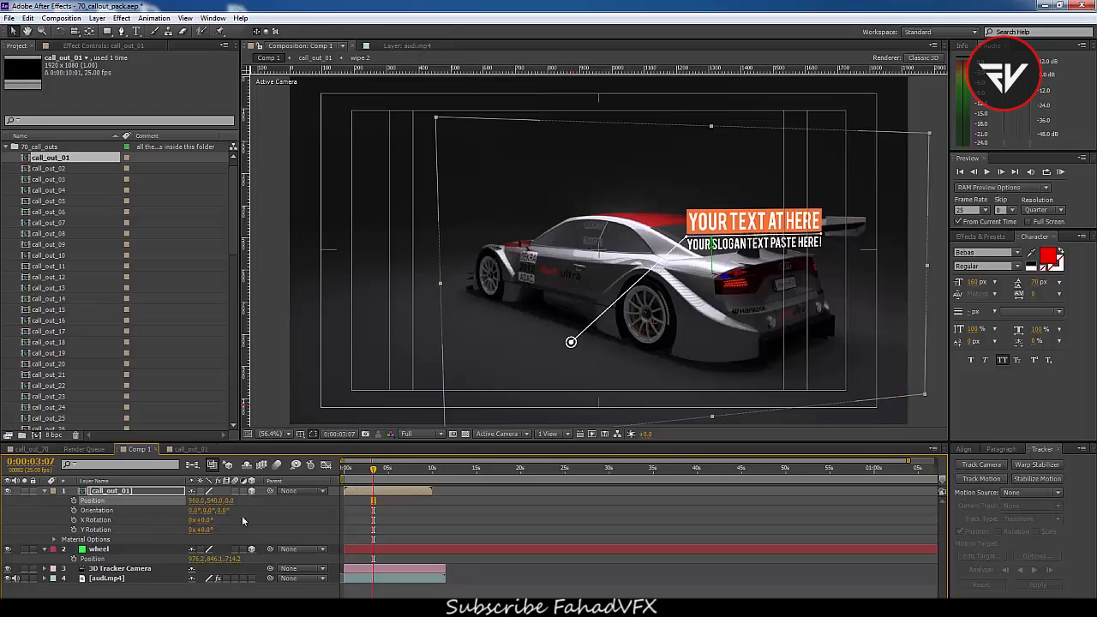
mouse_move(378, 470)
left_mouse_down()
mouse_move(358, 474)
mouse_move(362, 482)
left_mouse_up()
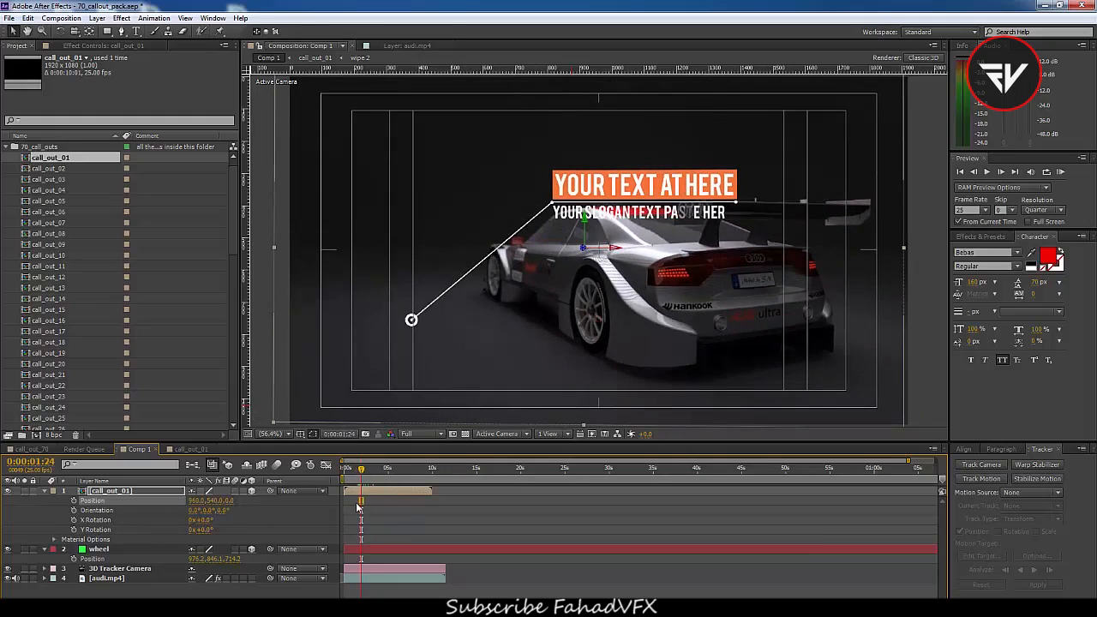
key("ctrl+z")
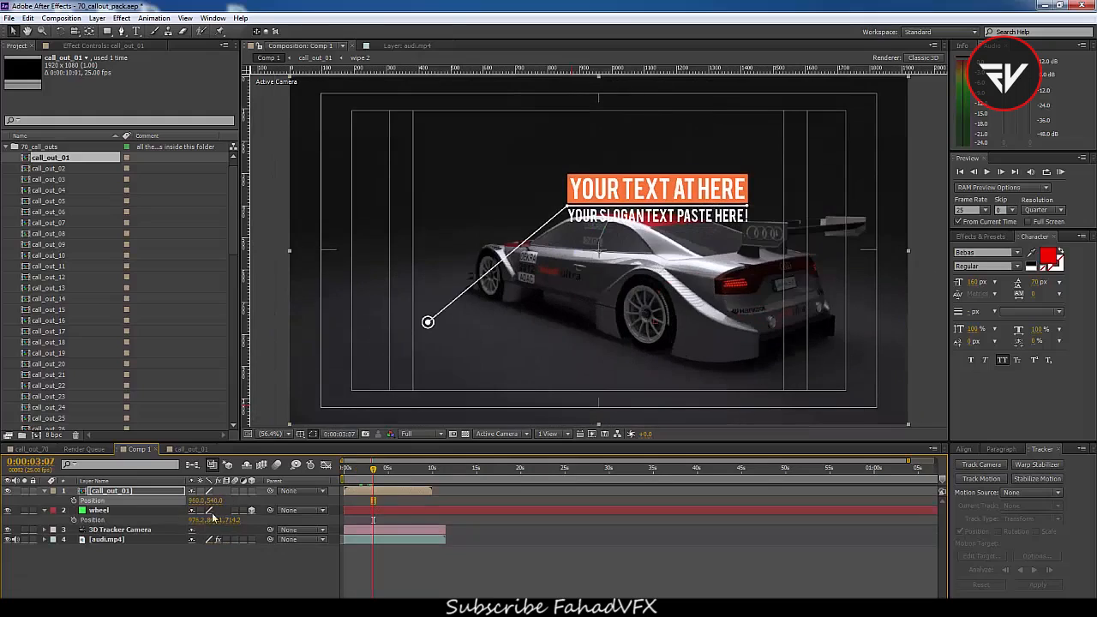
left_click(44, 491)
left_click(44, 501)
left_click(127, 492)
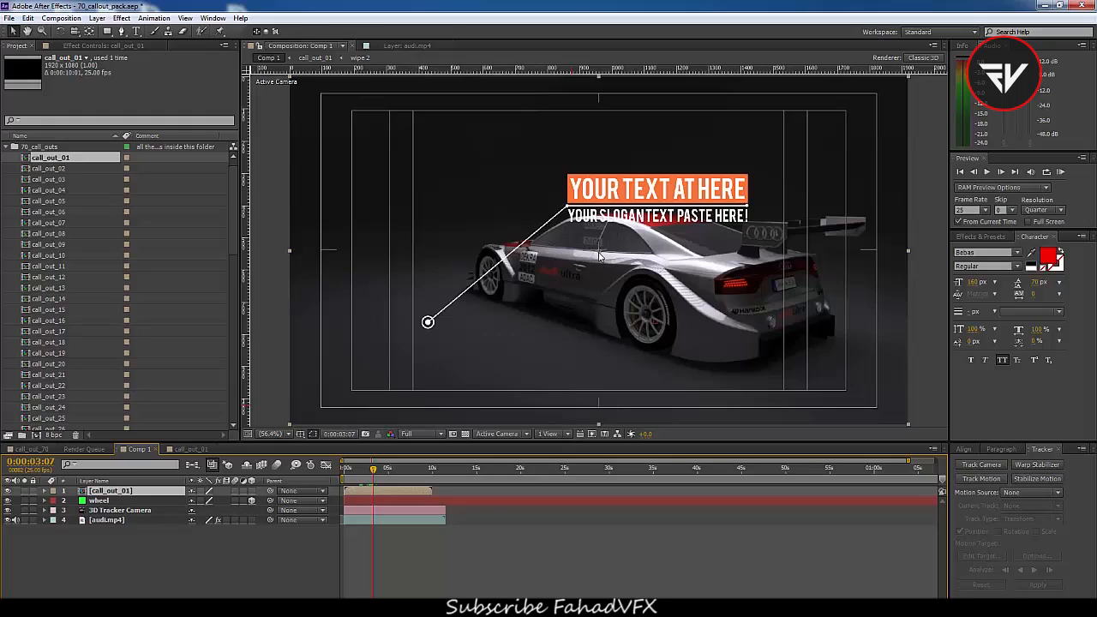
Make the call_out_01 layer a 3D layer
key("y")
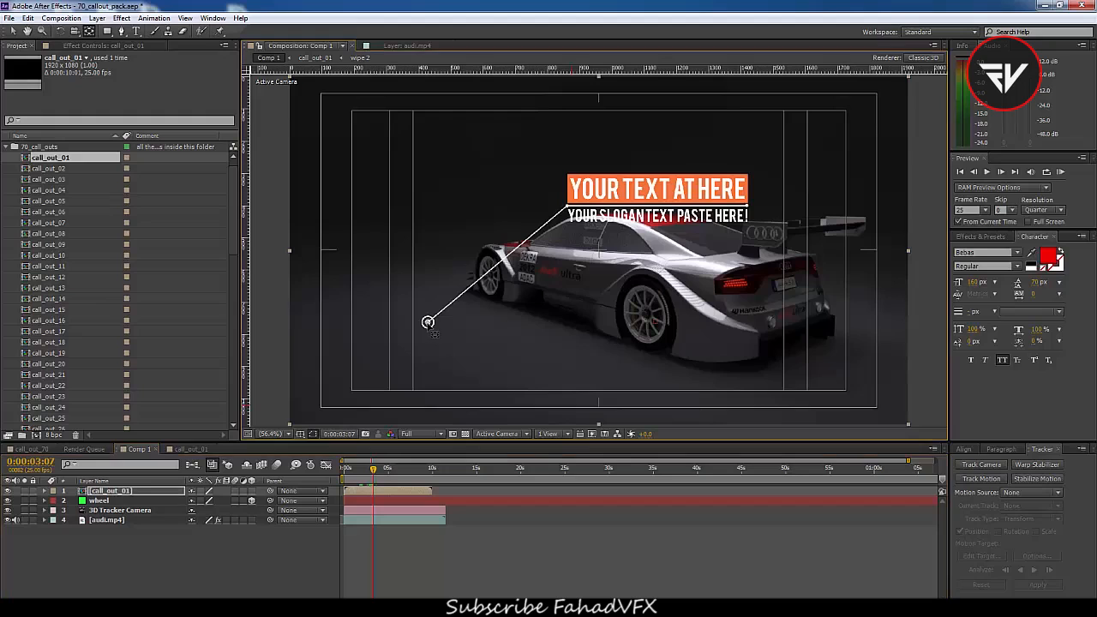
scroll(427, 322, "up", 6)
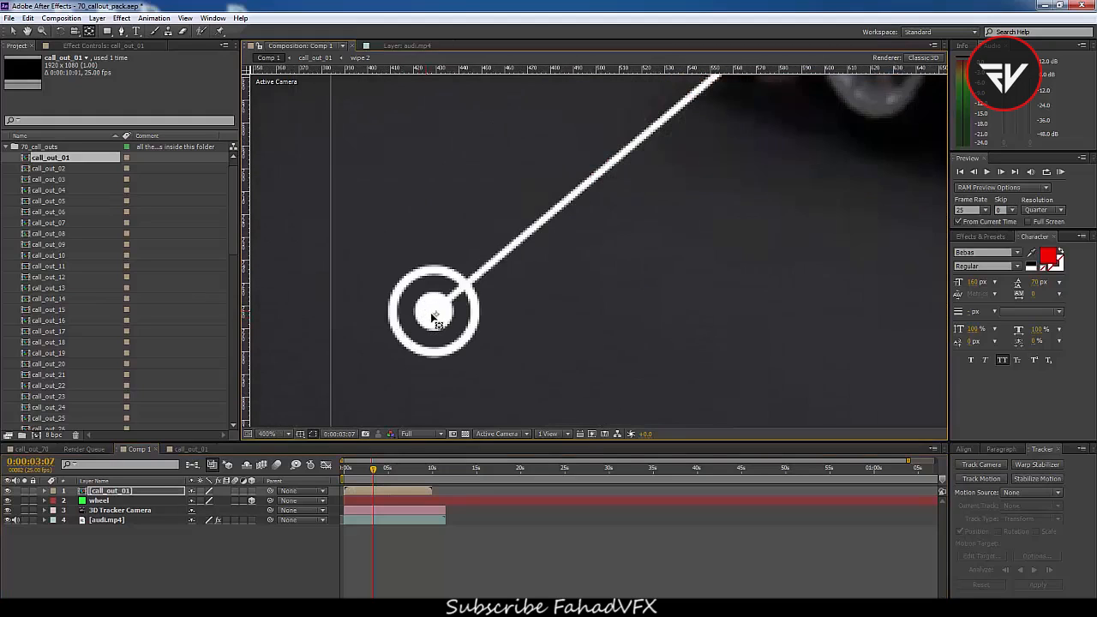
scroll(430, 317, "down", 4)
scroll(434, 310, "down", 5)
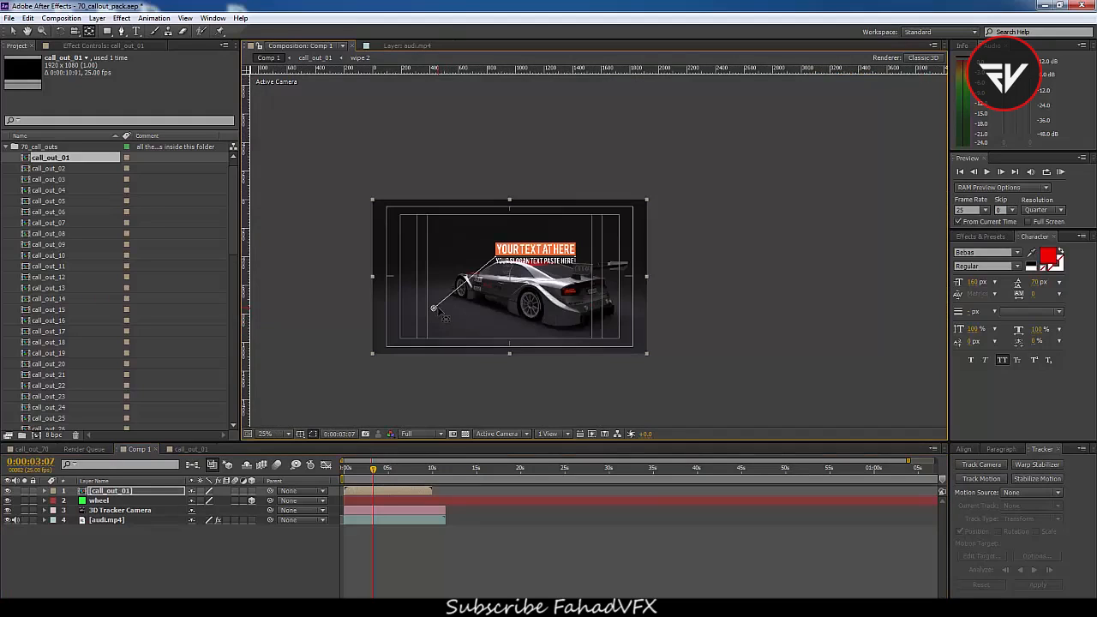
scroll(437, 313, "up", 5)
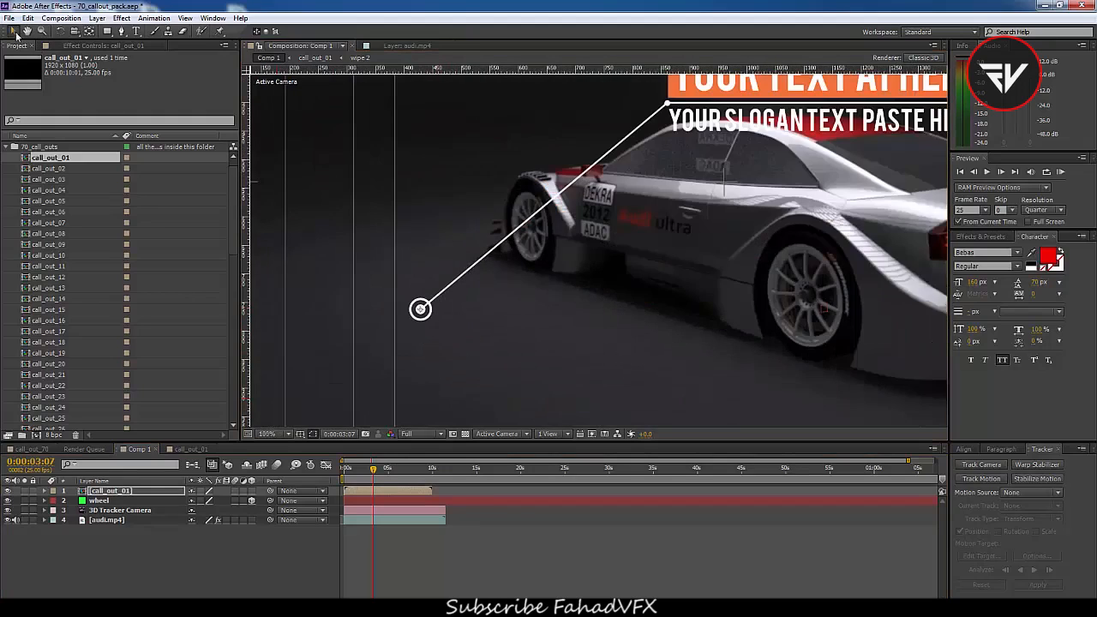
left_click(252, 500)
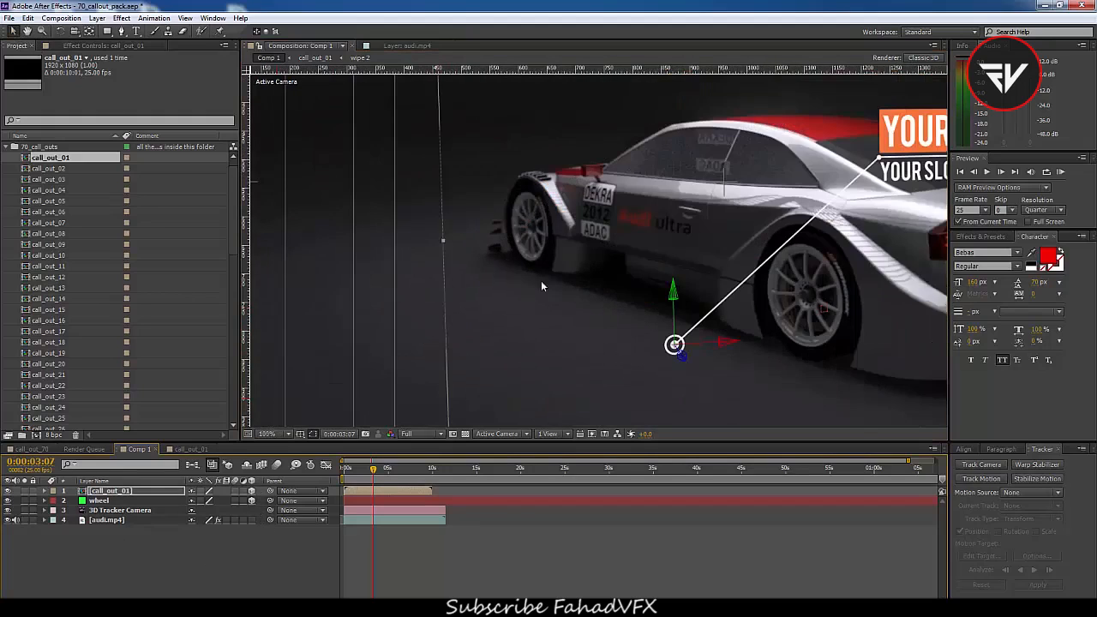
scroll(459, 246, "down", 3)
scroll(519, 269, "up", 1)
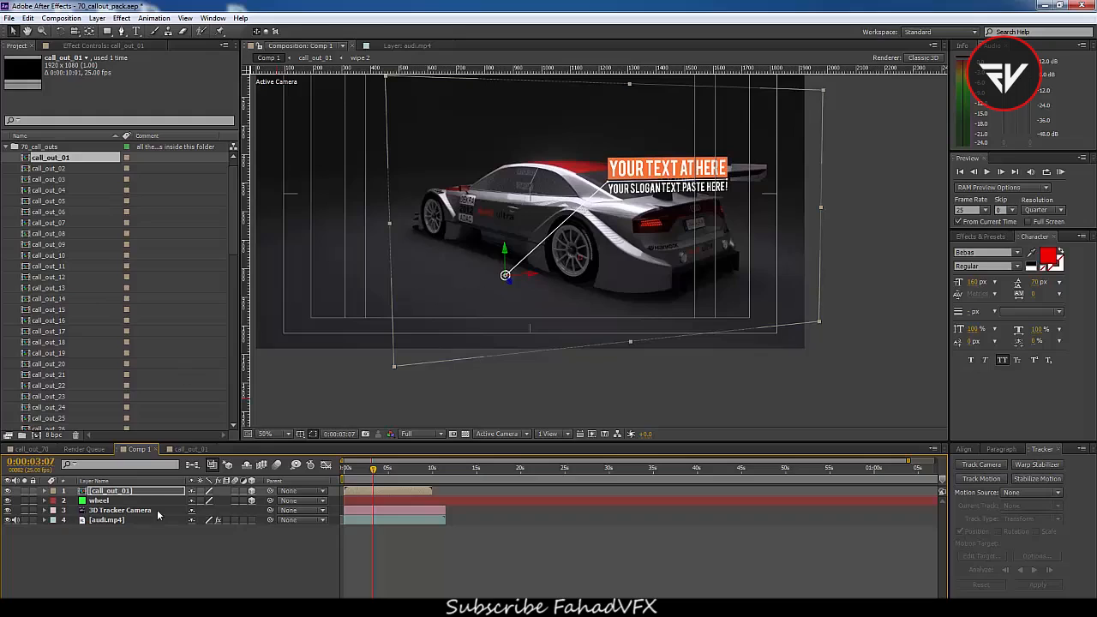
Copy the wheel null's position and paste it onto call_out_01's position
left_click(100, 501)
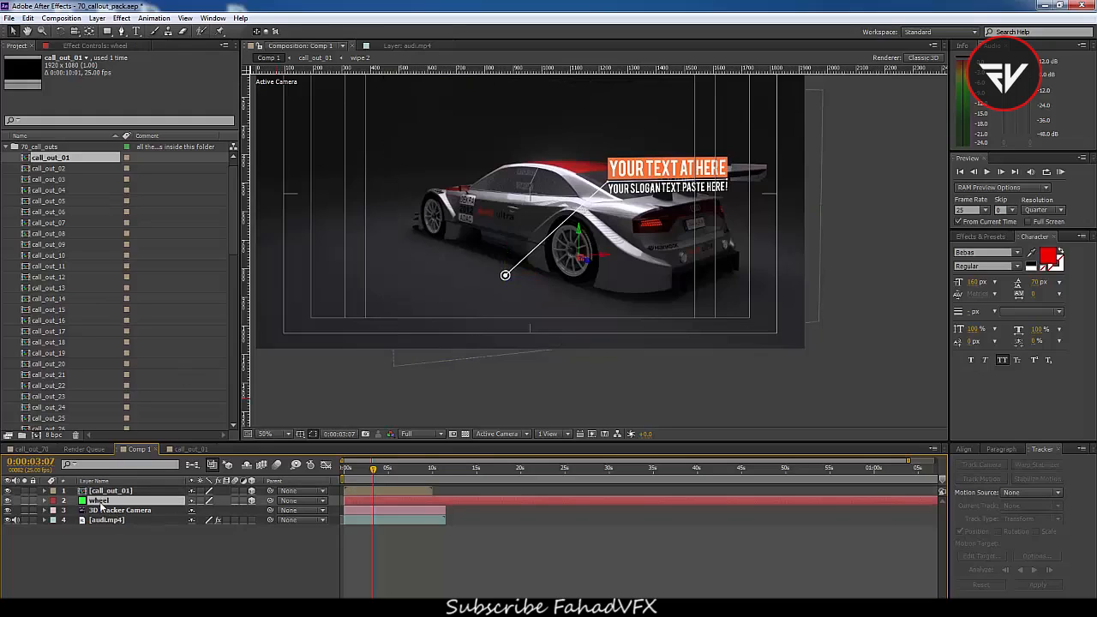
key("p")
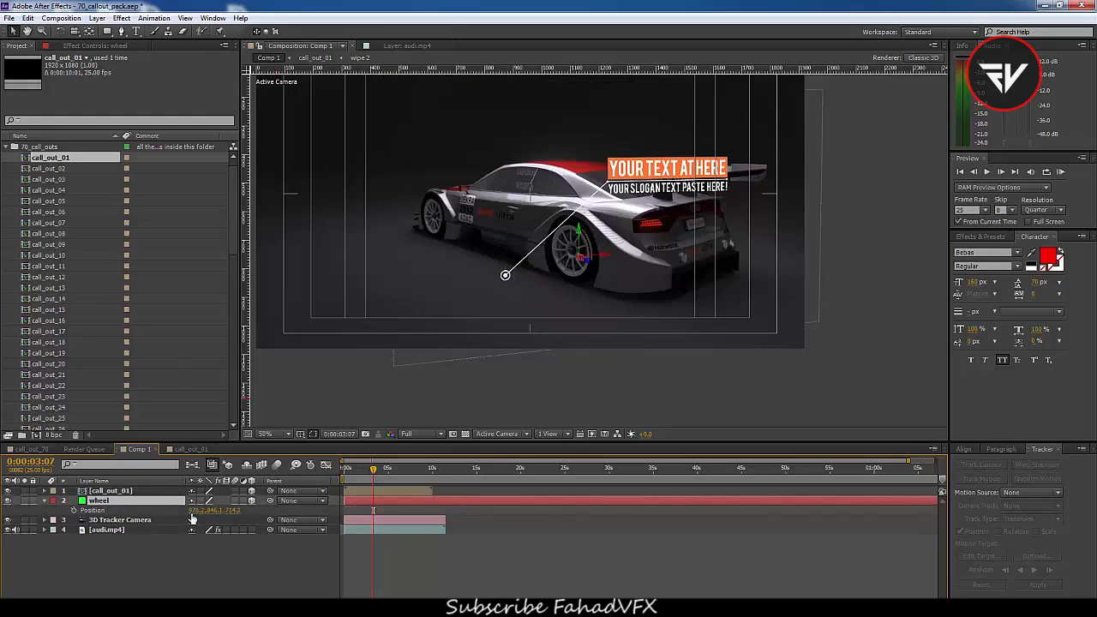
left_click(101, 513)
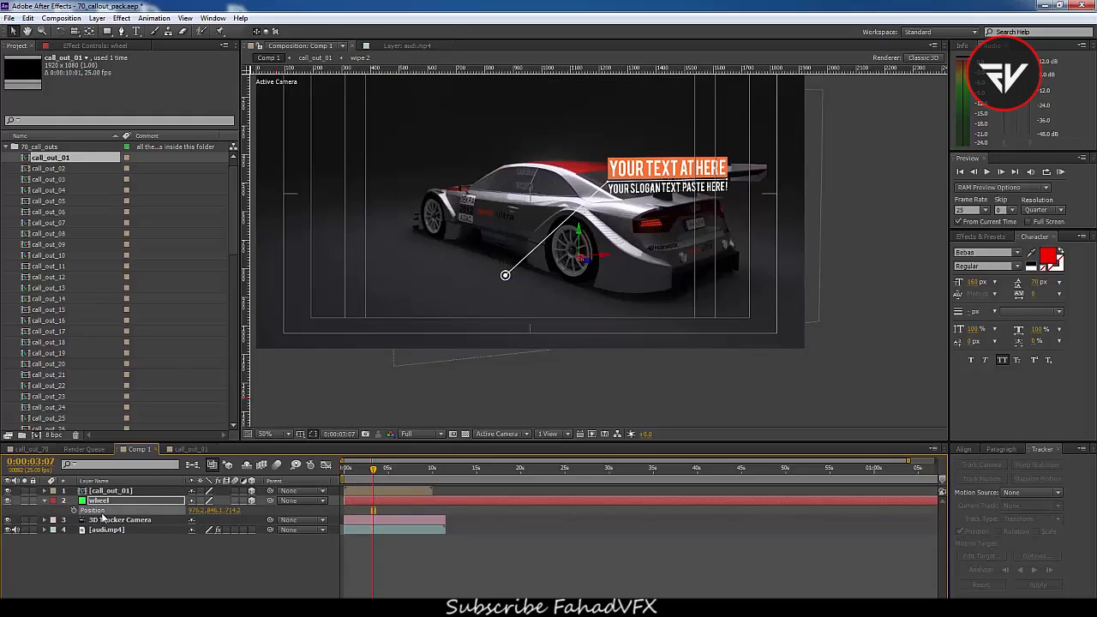
left_click(112, 494)
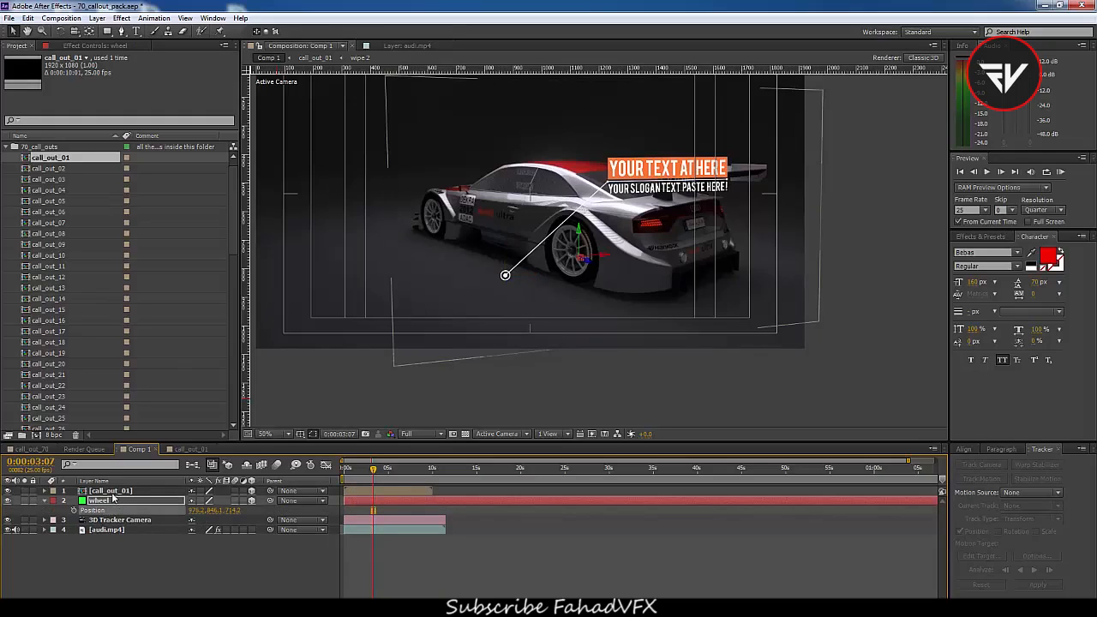
key("p")
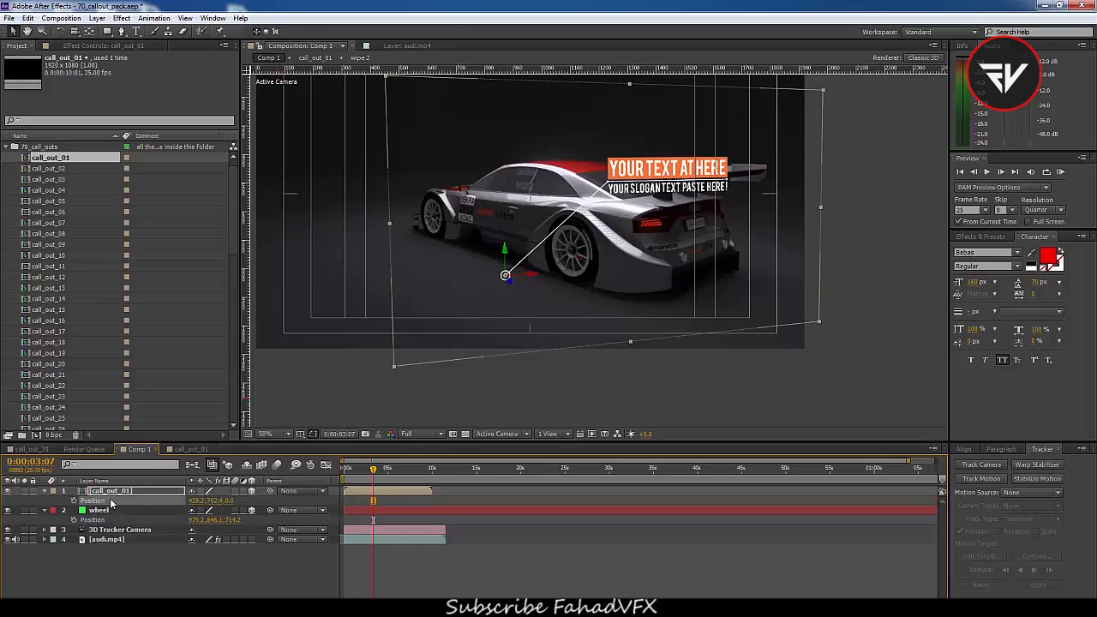
key("ctrl+v")
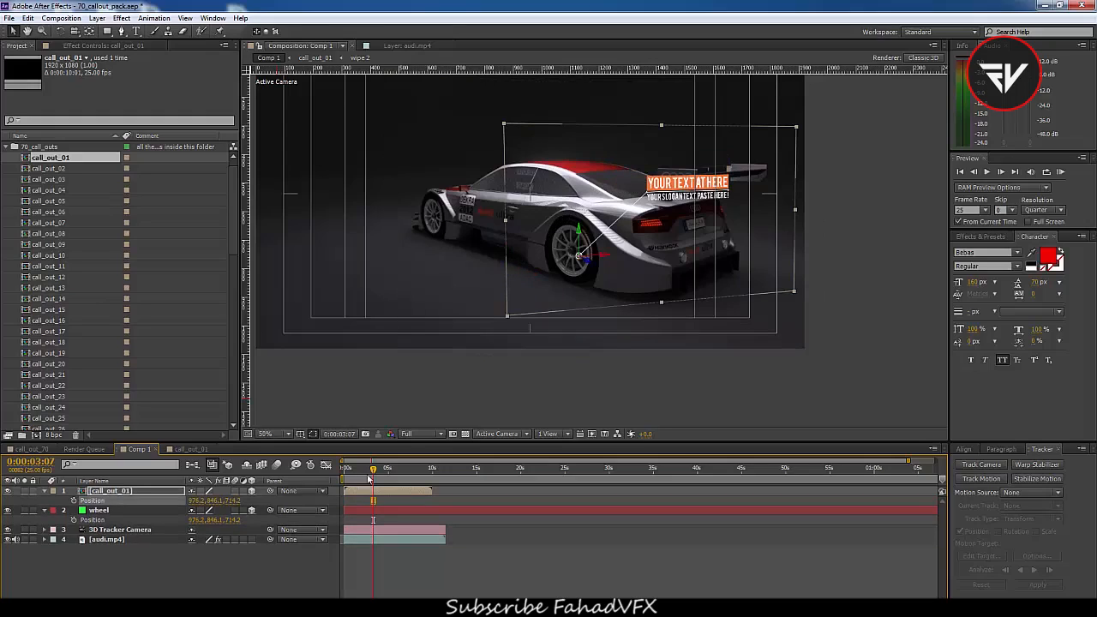
left_click_drag(374, 470, 376, 502)
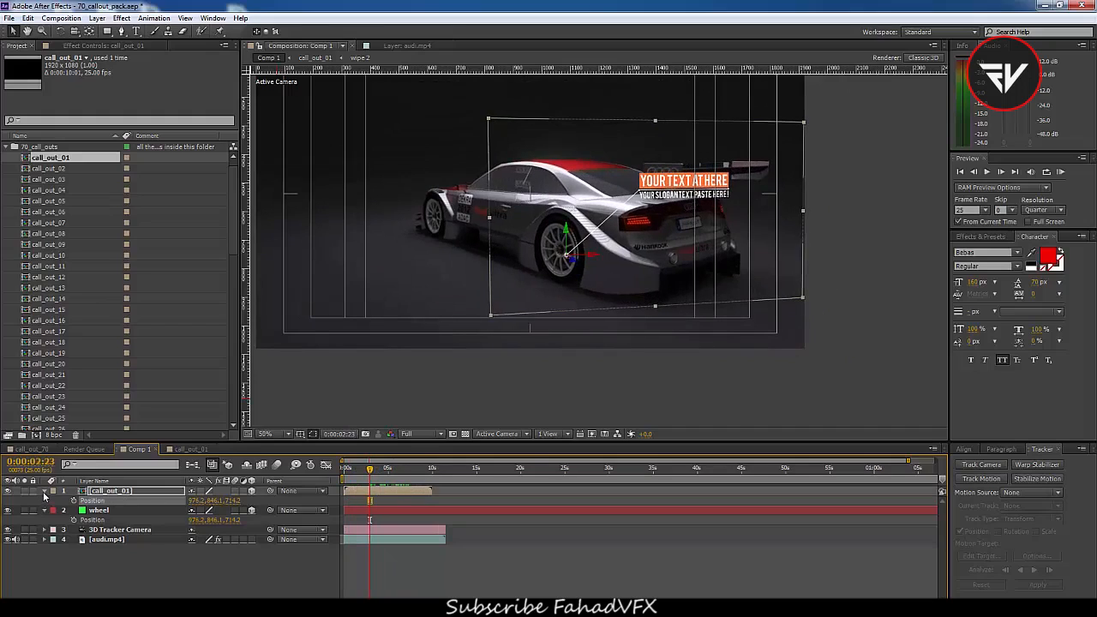
Set a Y Rotation keyframe of 63° on the call_out_01 layer
left_click(44, 491)
left_click(46, 501)
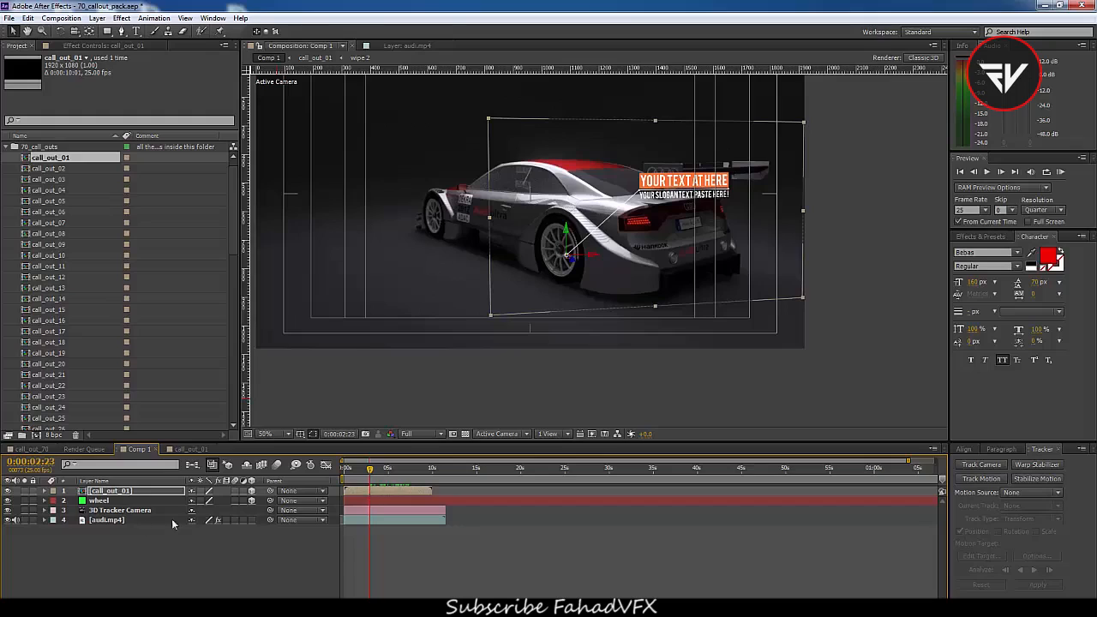
key("r")
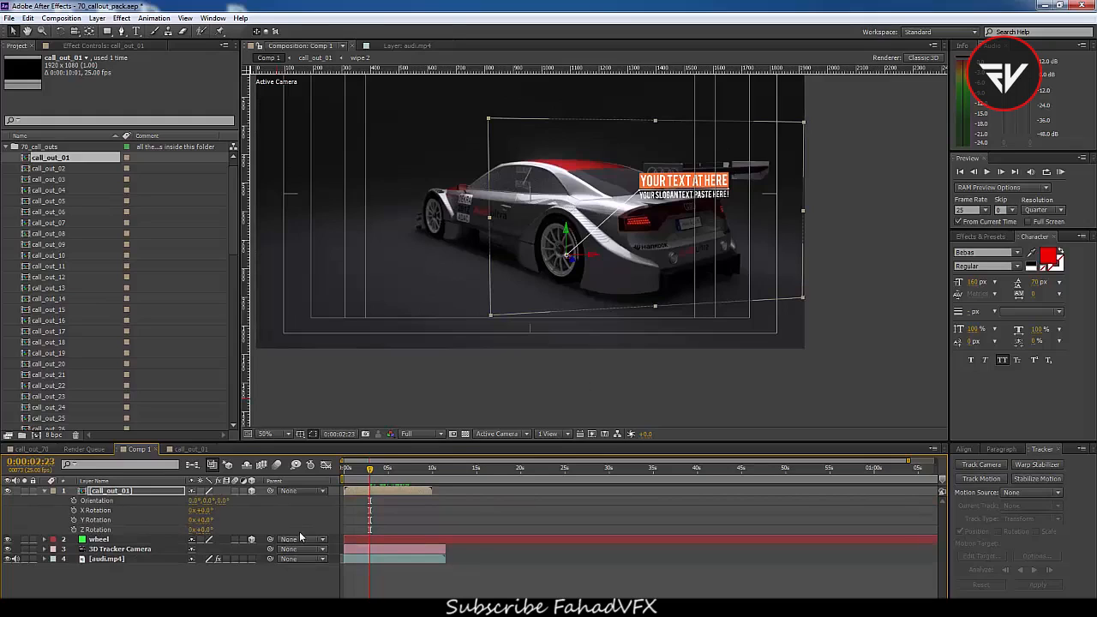
left_click_drag(206, 531, 257, 529)
key("ctrl+z")
left_click(74, 521)
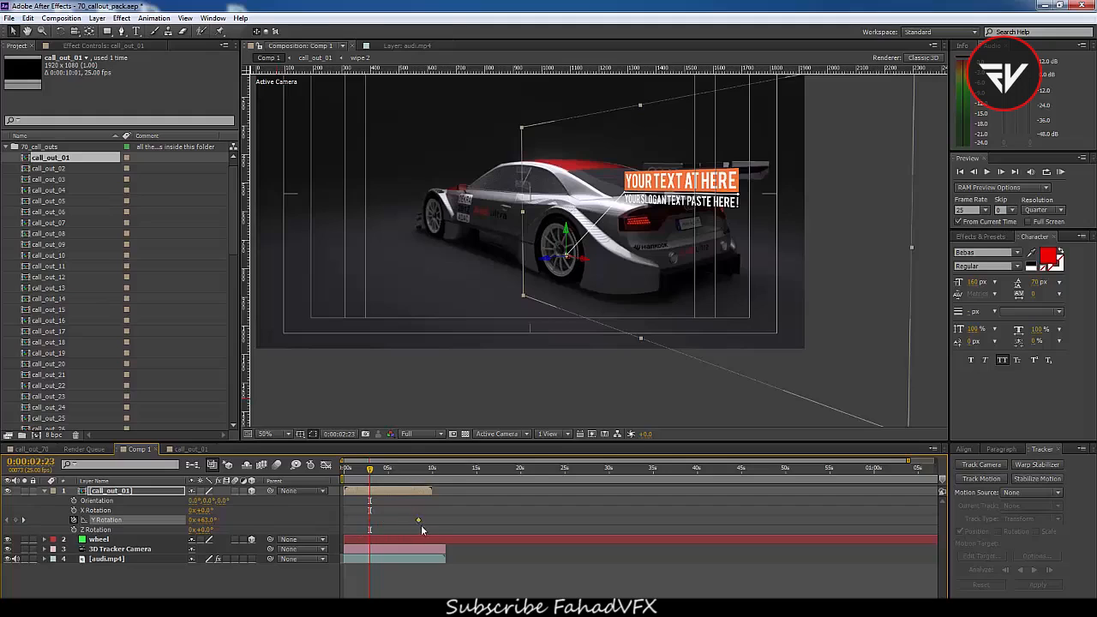
At the earlier time, set call_out_01's Y Rotation to 0°
key("Home")
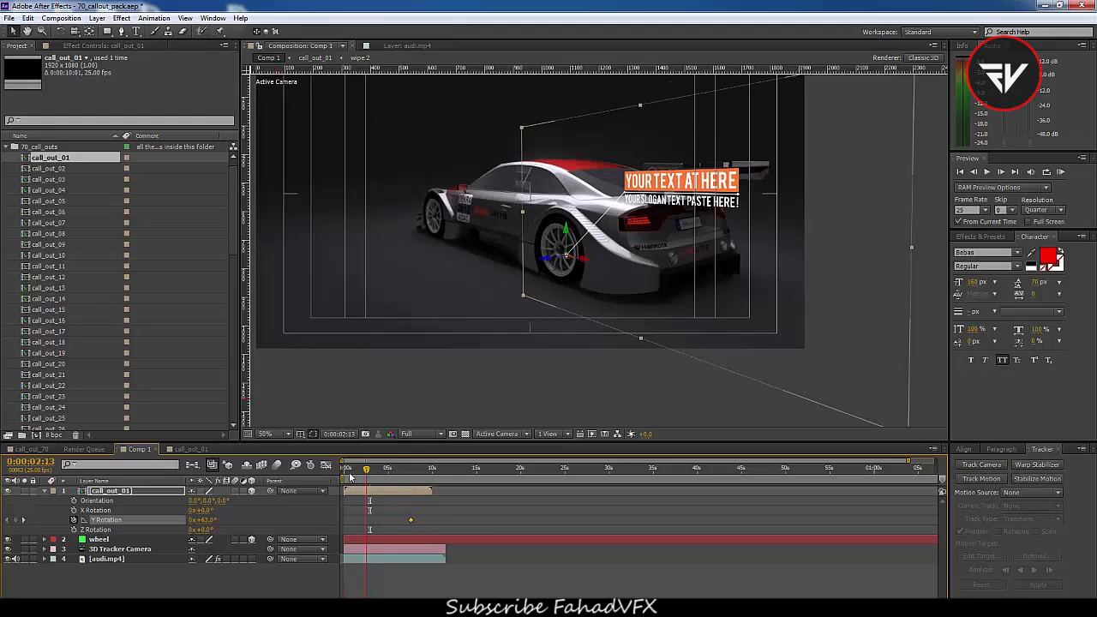
left_click(203, 520)
type("0")
key("Return")
Open the call_out_01 precomp and add a Position keyframe to the 02 Point Control-Rename it layer at 0:00:00:18
left_click_drag(345, 473, 449, 472)
double_click(379, 497)
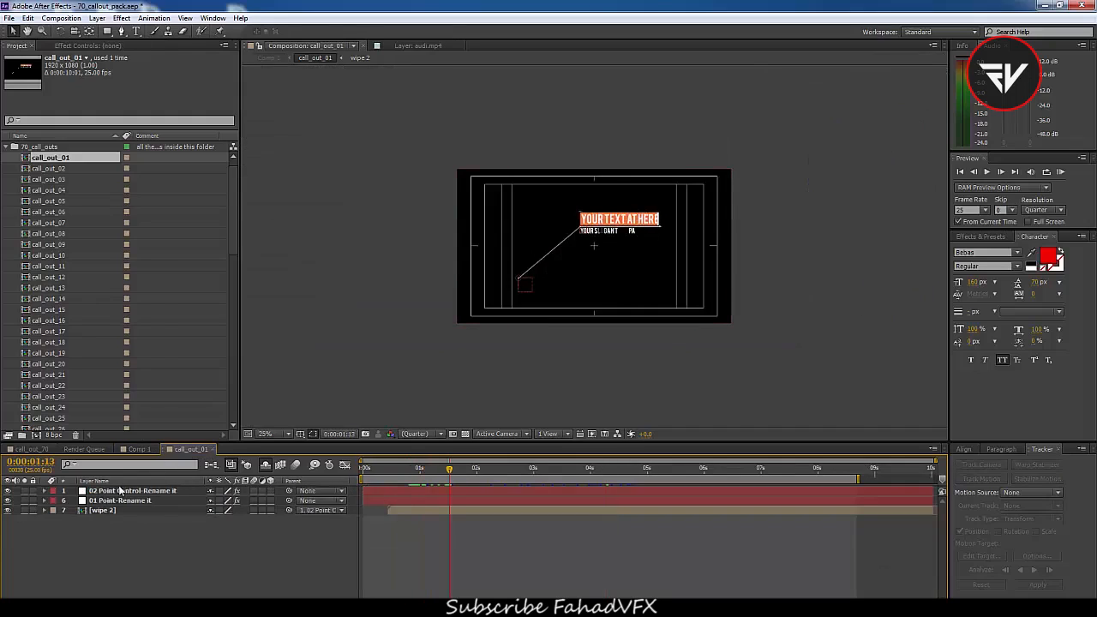
left_click(160, 491)
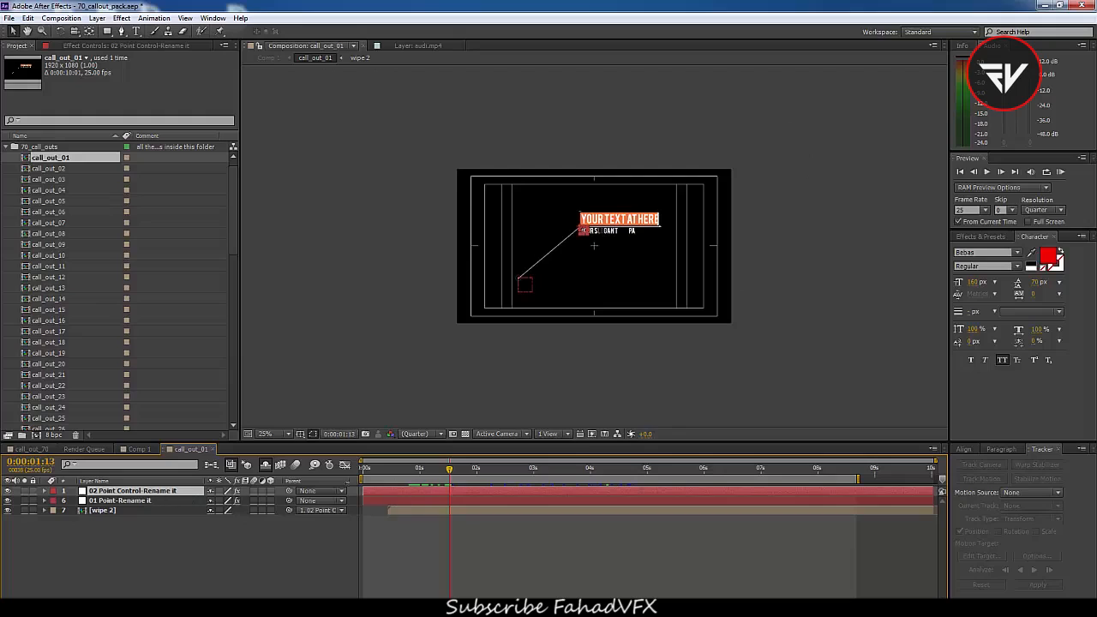
left_click_drag(449, 473, 406, 480)
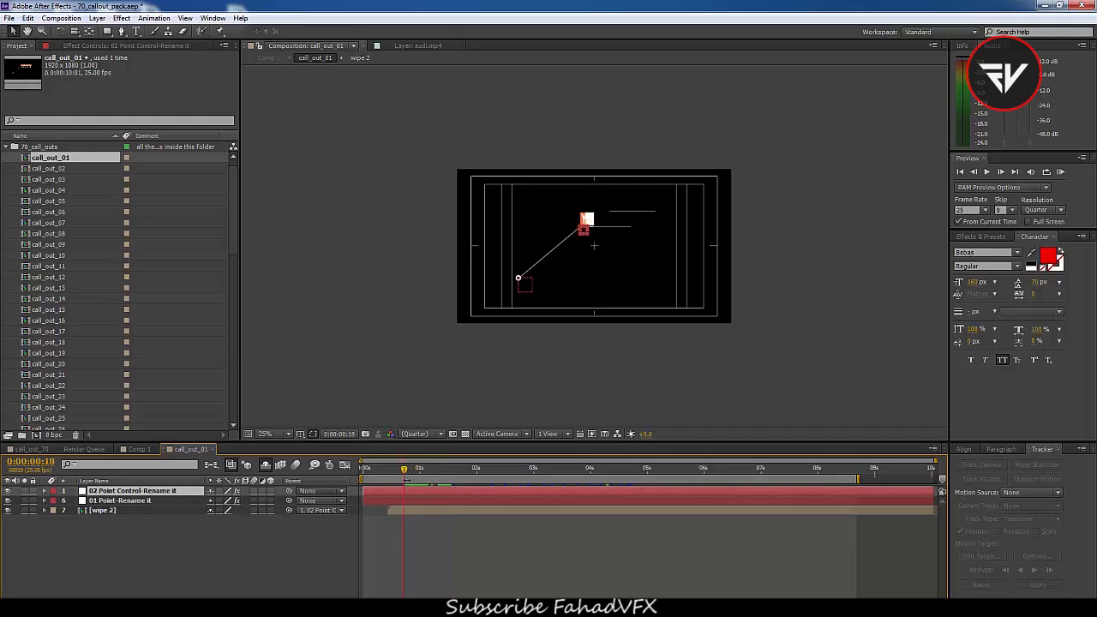
key("p")
left_click(75, 501)
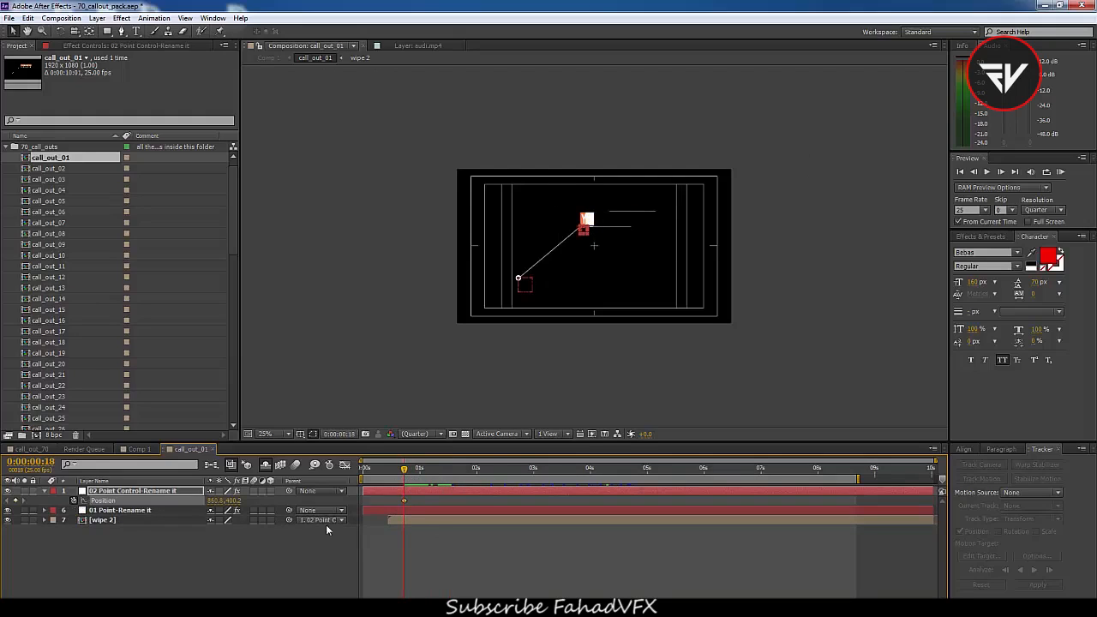
At 0:00:06:22, move the point control down and left to set a second position keyframe
left_click_drag(404, 501, 755, 474)
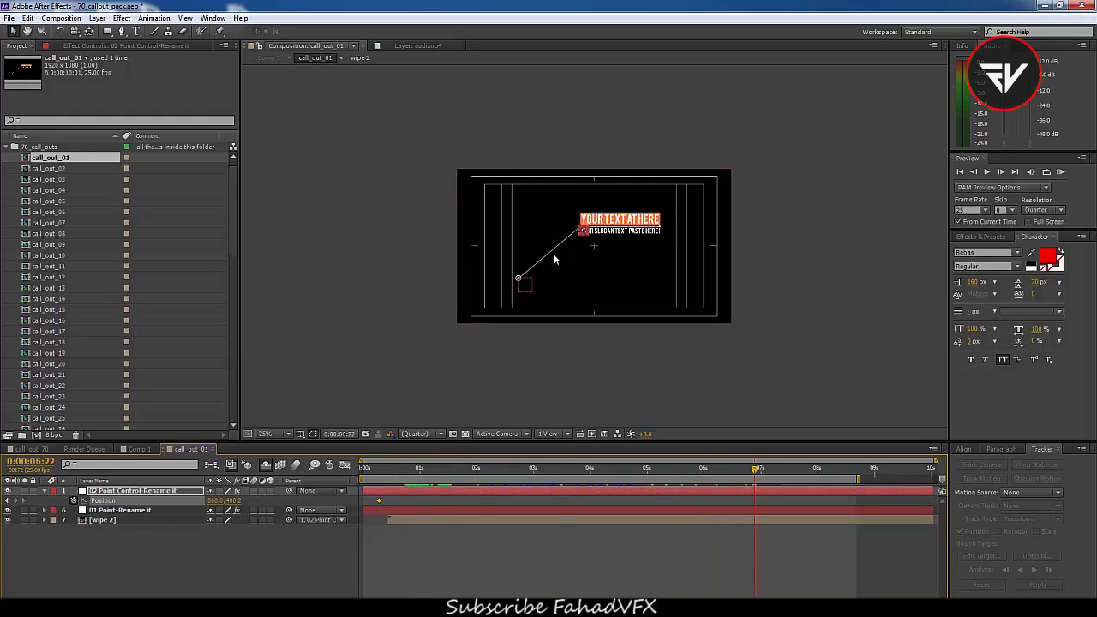
left_click_drag(583, 230, 538, 272)
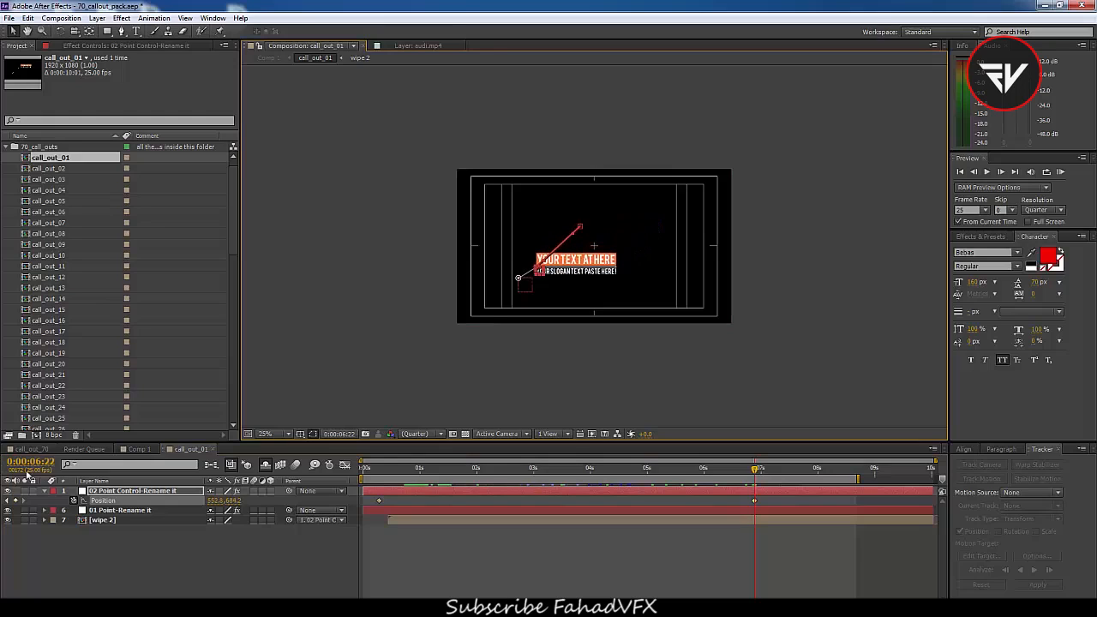
Back in Comp 1, enable Time Remapping on the call_out_01 layer
left_click(141, 449)
left_click_drag(388, 473, 387, 501)
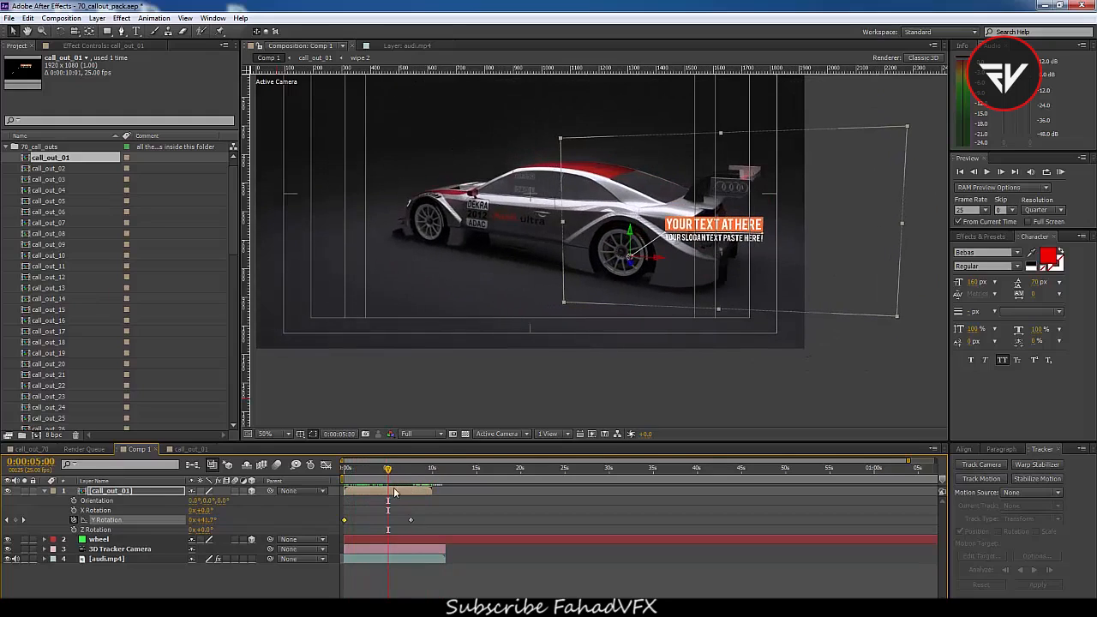
left_click(393, 494)
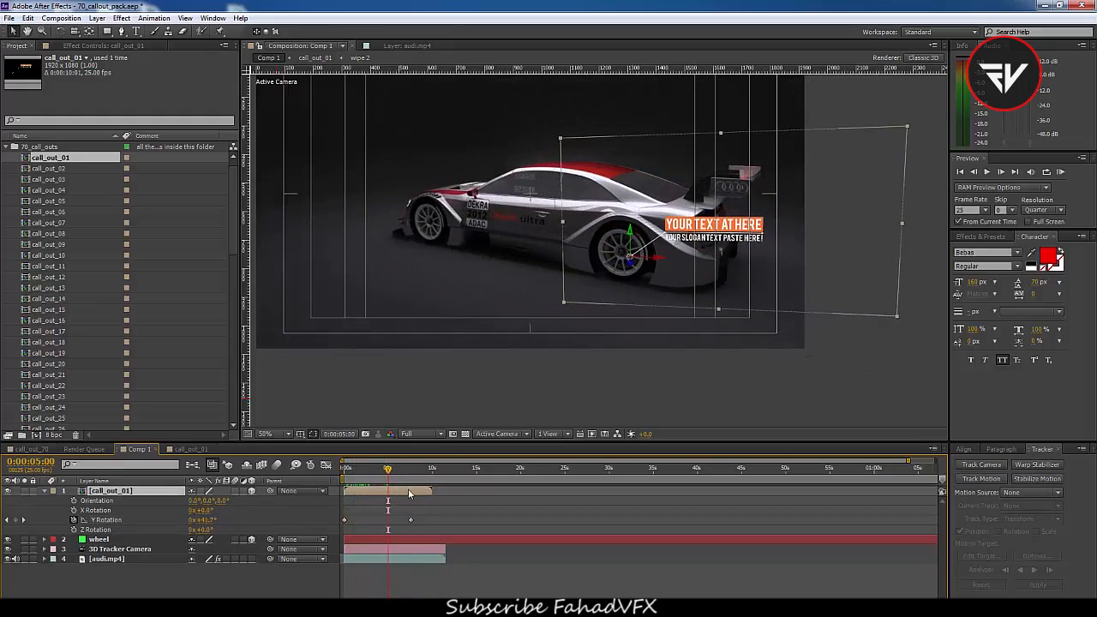
right_click(359, 498)
mouse_move(398, 124)
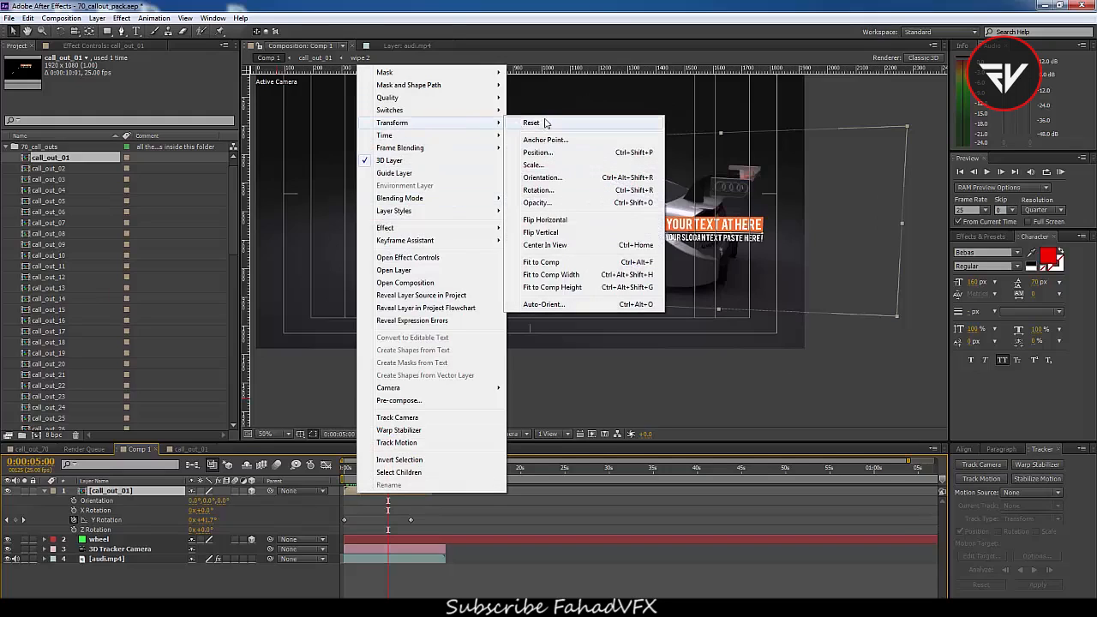
mouse_move(426, 137)
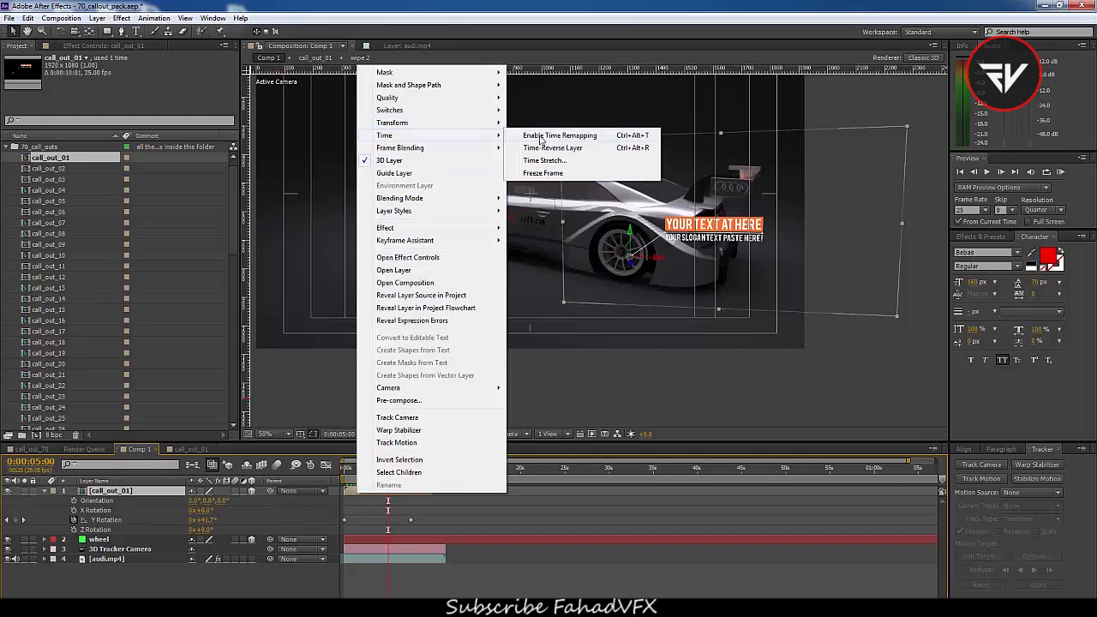
left_click(542, 140)
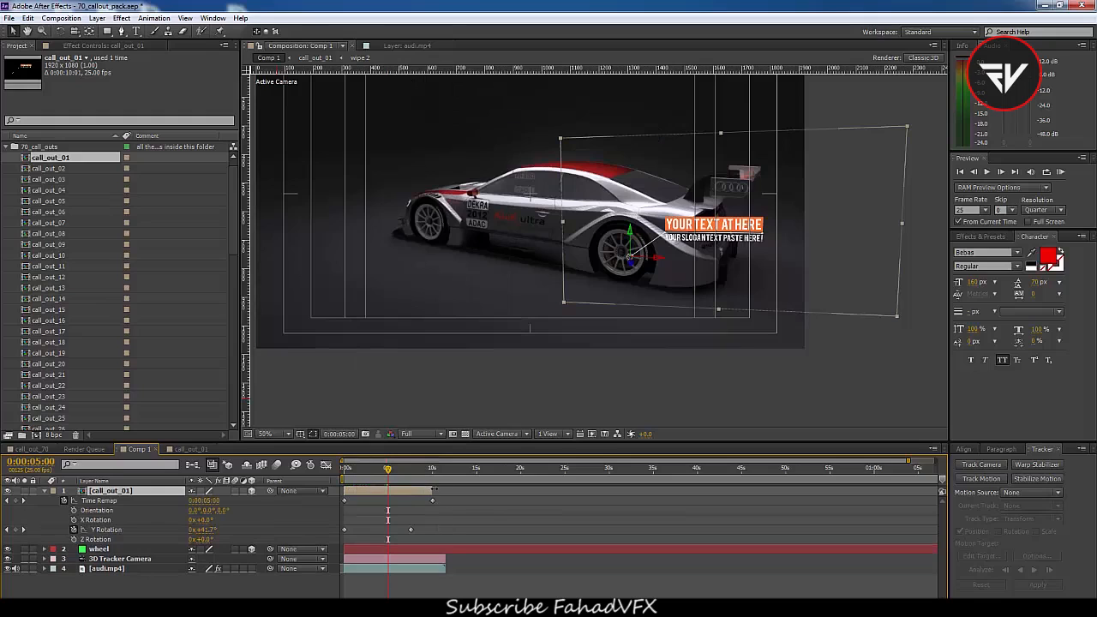
Add a Time Remap keyframe on call_out_01 at 0:00:10:00
mouse_move(421, 469)
left_mouse_down()
mouse_move(441, 469)
mouse_move(430, 469)
left_mouse_up()
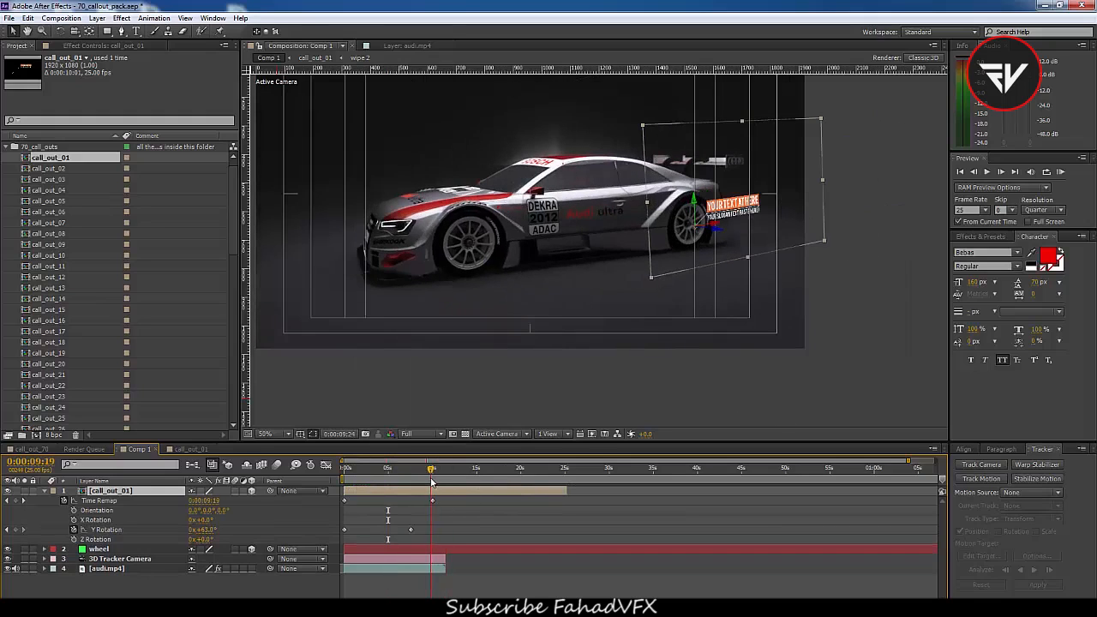
scroll(427, 506, "up", 2)
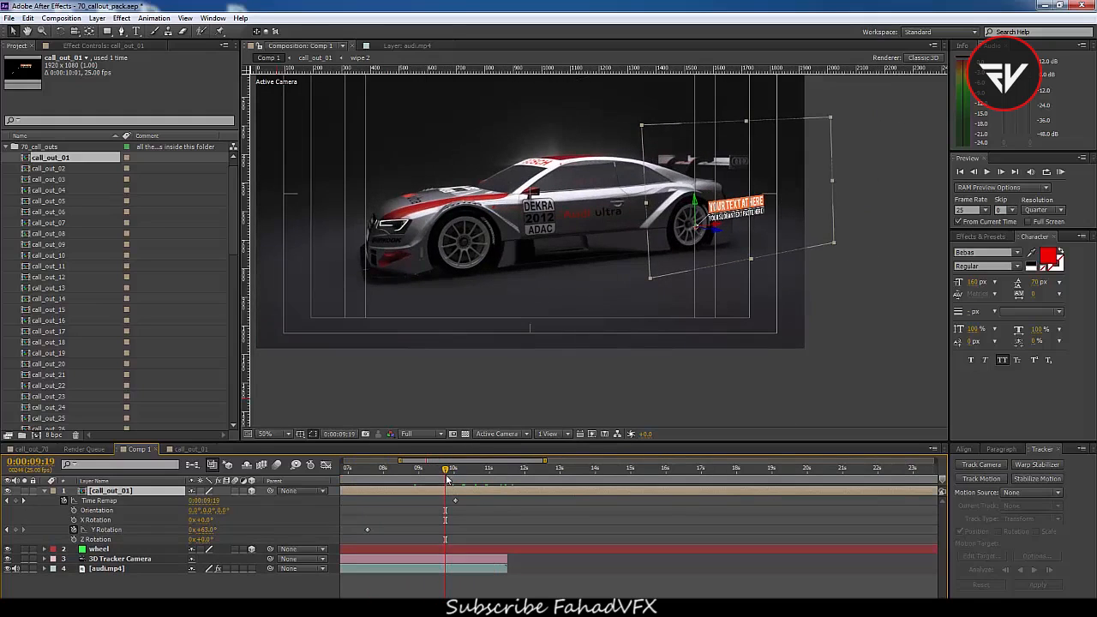
scroll(490, 491, "down", 2)
scroll(439, 505, "down", 2)
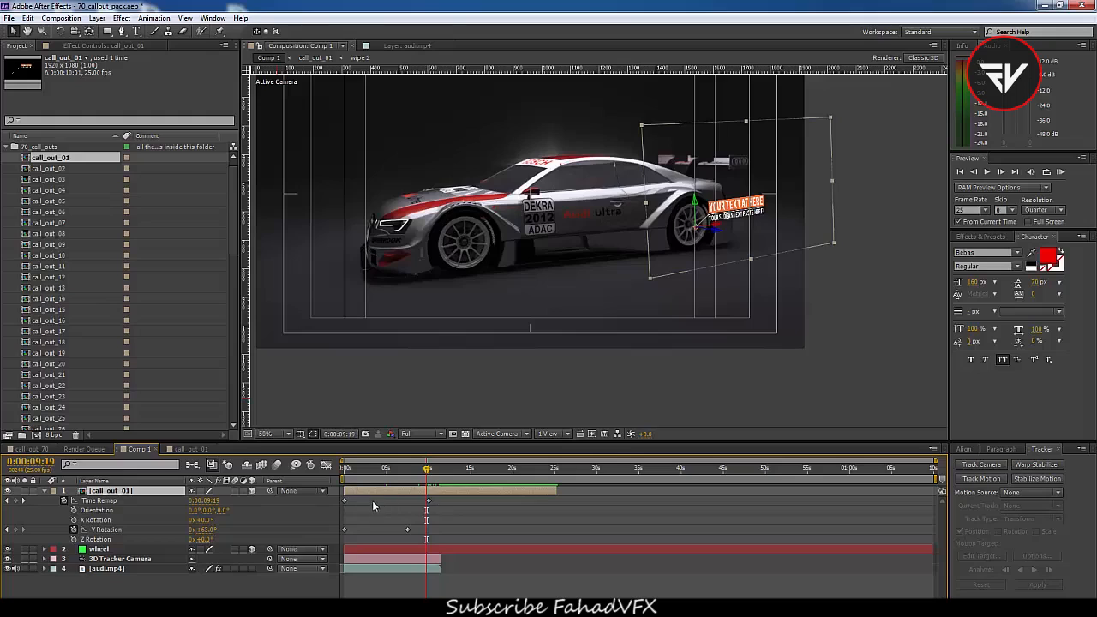
scroll(377, 498, "up", 2)
left_click_drag(490, 471, 519, 469)
scroll(491, 495, "up", 3)
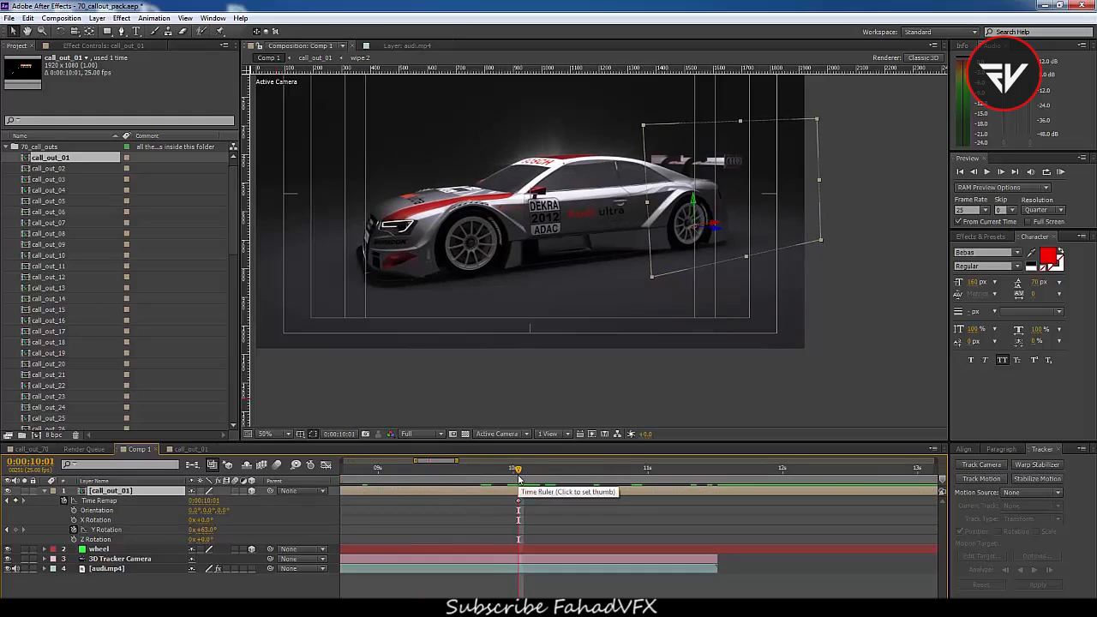
key("Page_Up")
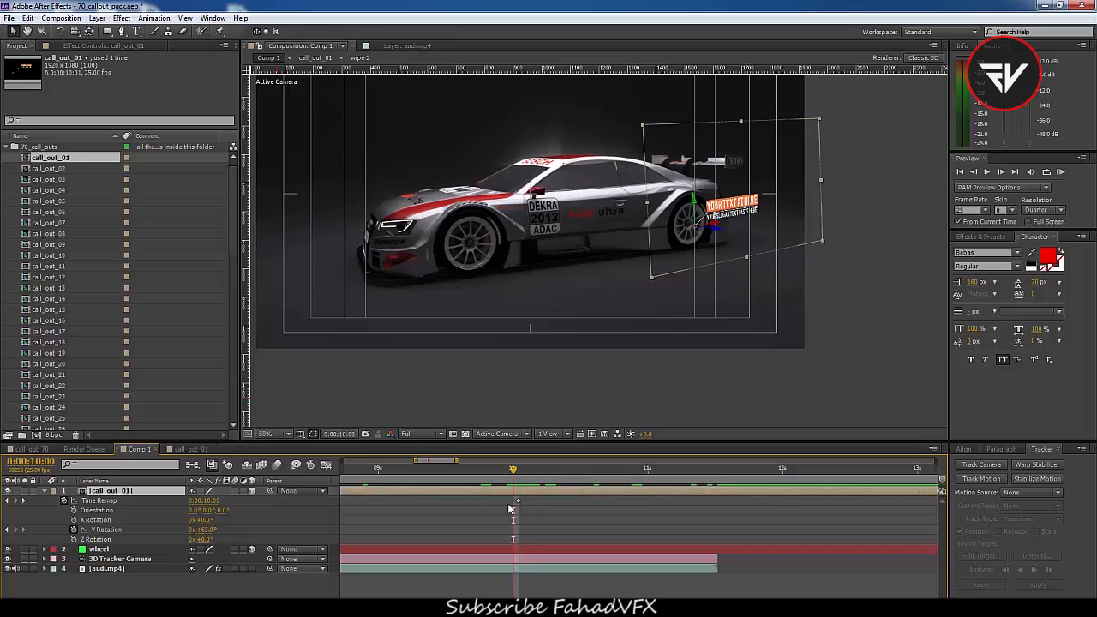
left_click(17, 504)
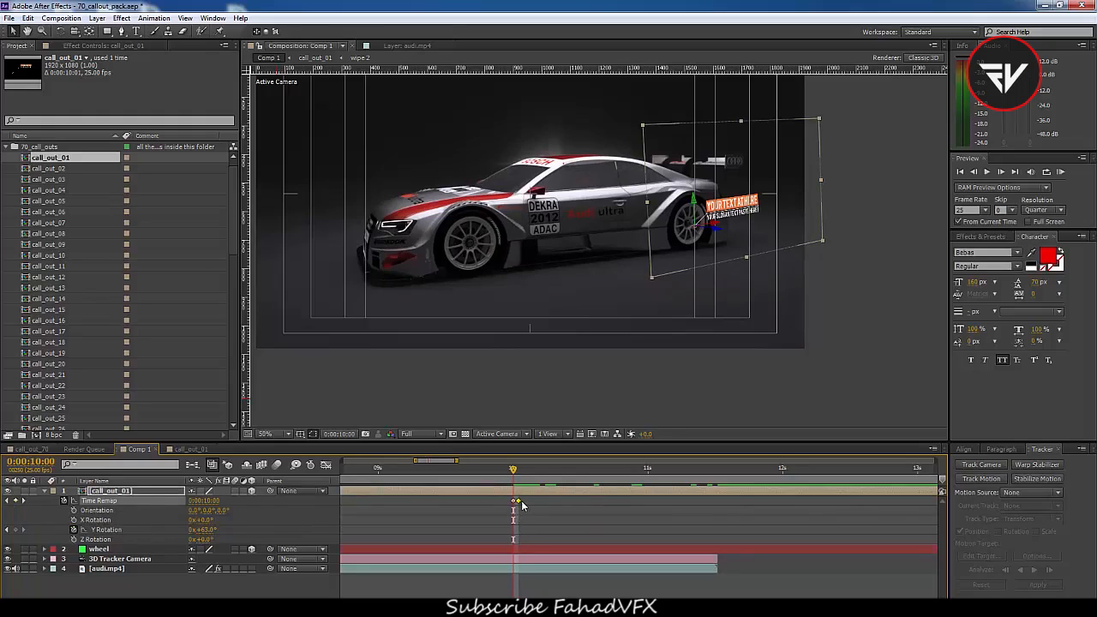
left_click(521, 500)
left_click_drag(514, 472, 765, 487)
left_click_drag(686, 488, 351, 511)
scroll(581, 503, "down", 2)
scroll(546, 498, "down", 2)
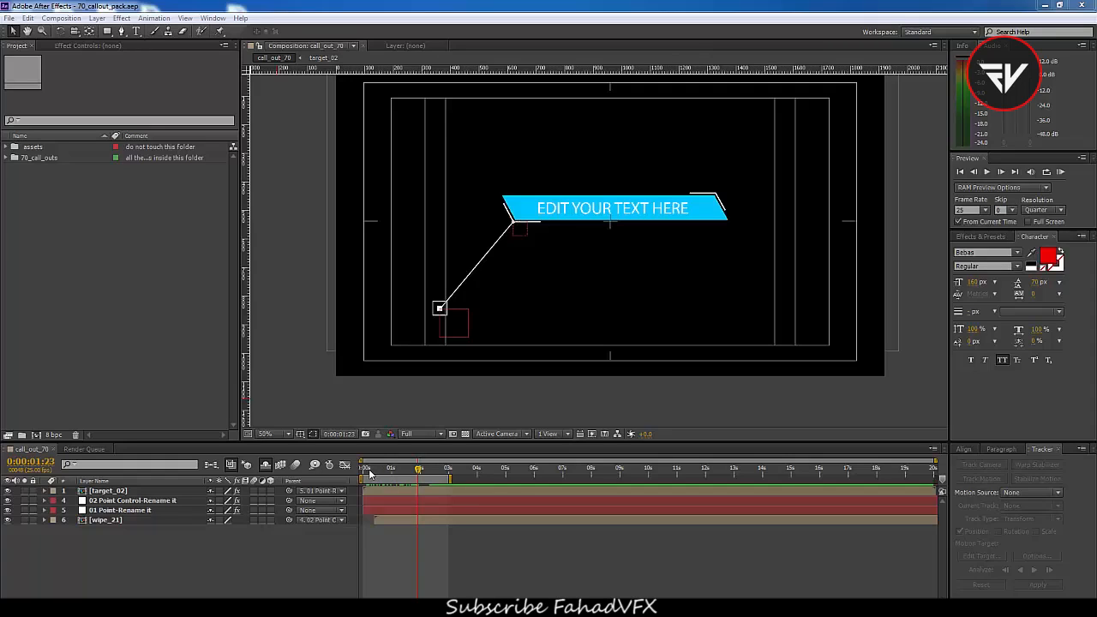
Import the audi.mp4 footage into the project
double_click(49, 235)
left_click(79, 194)
left_click(294, 236)
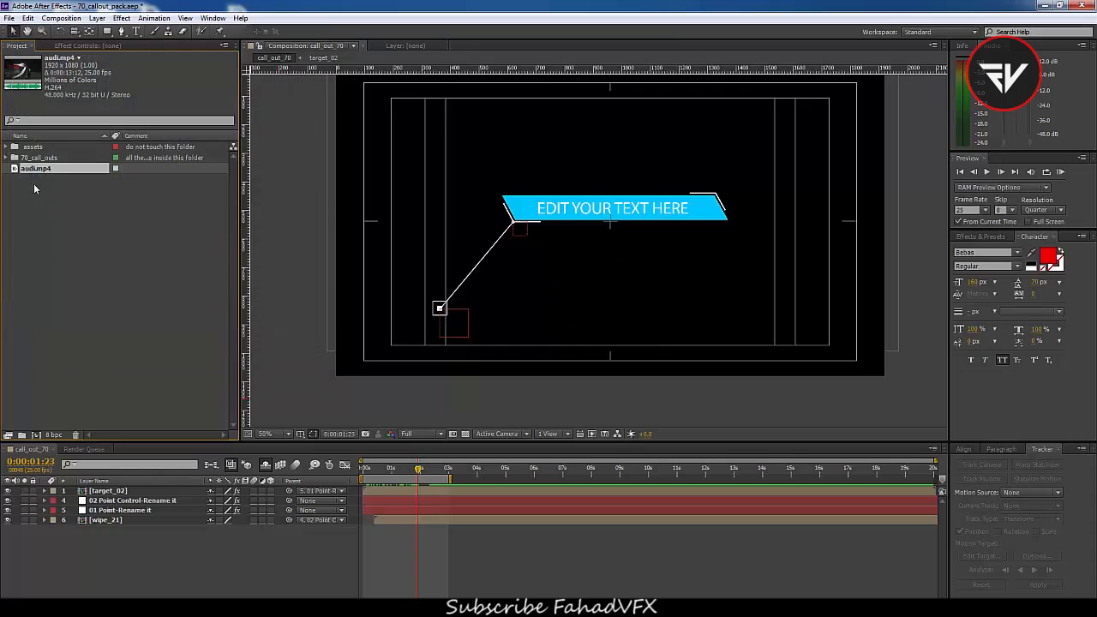
left_click_drag(29, 172, 68, 260)
Open the call_out_01 composition and add audi.mp4 as its bottom layer
left_click(8, 160)
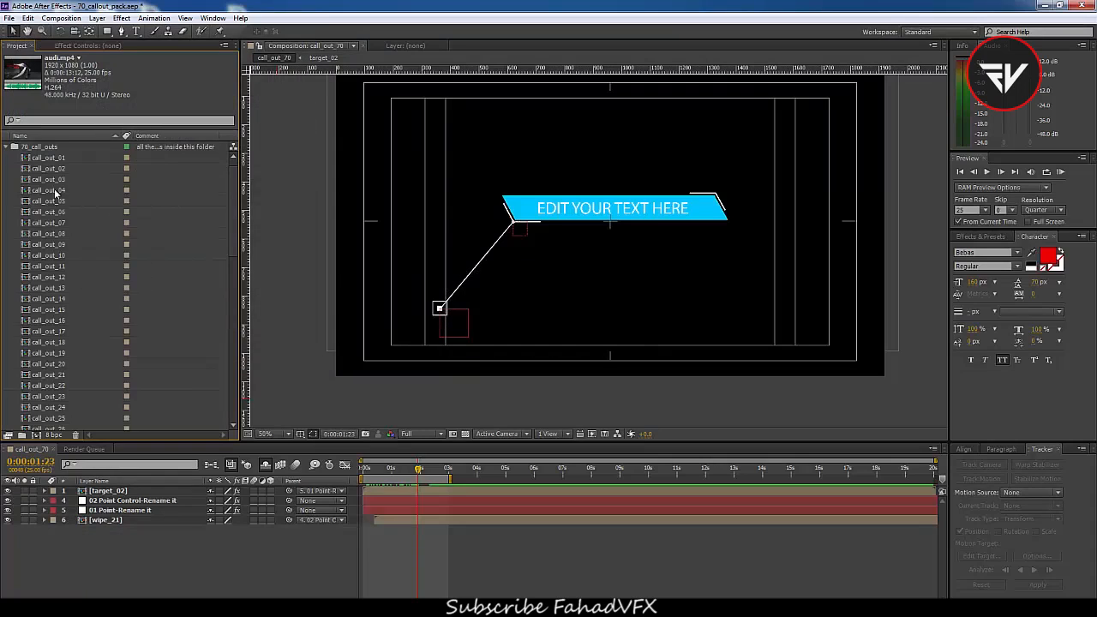
left_click(47, 158)
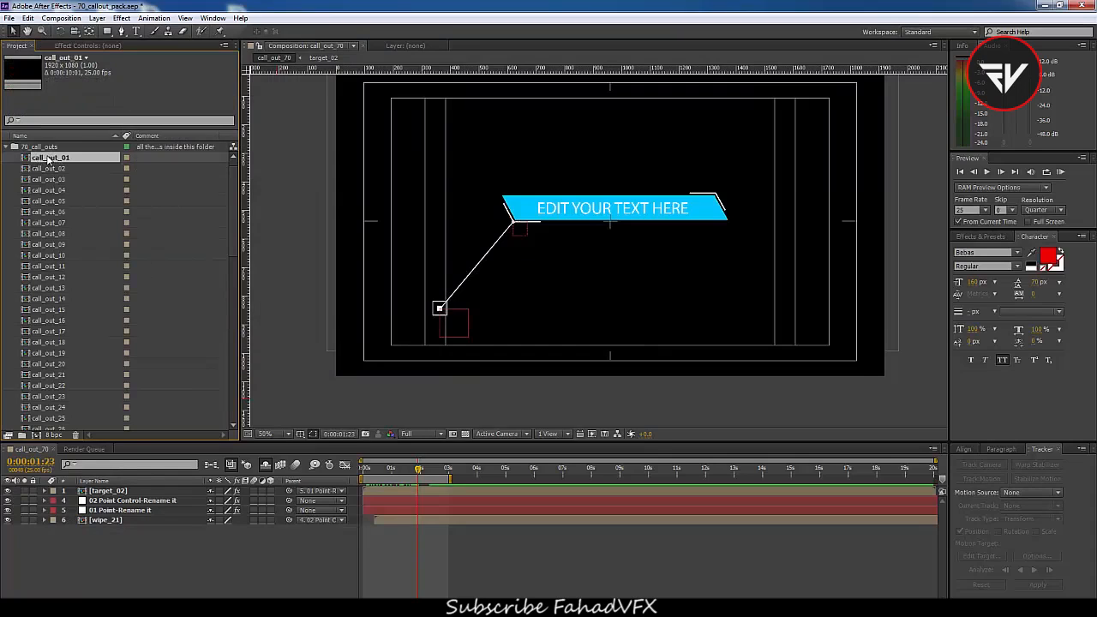
double_click(49, 160)
left_click_drag(375, 470, 485, 502)
left_click(287, 434)
left_click(295, 240)
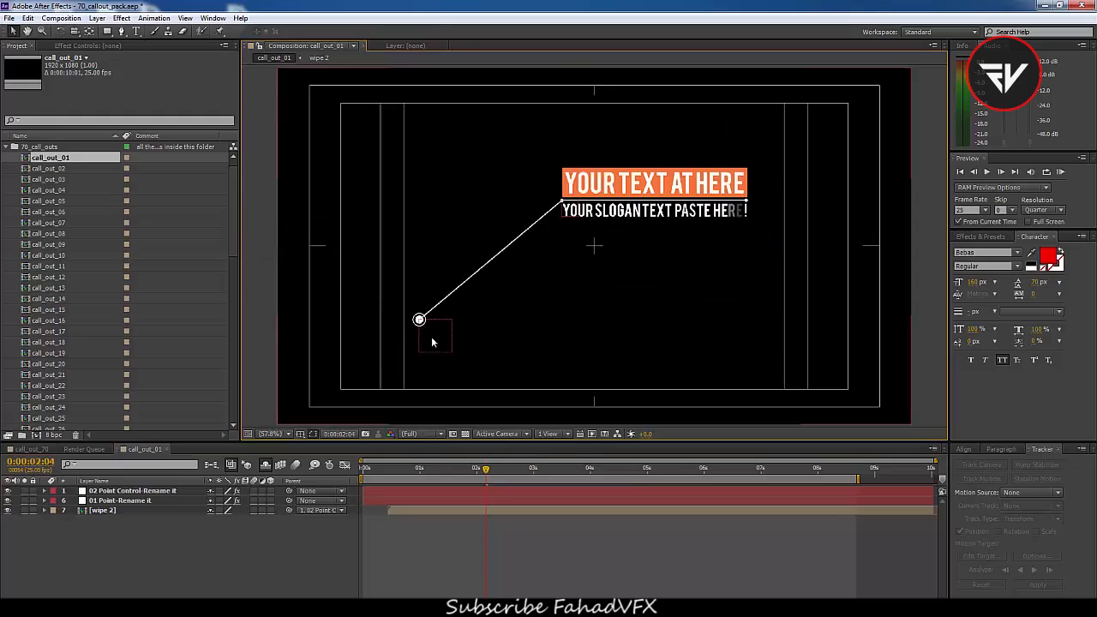
left_click_drag(438, 467, 517, 505)
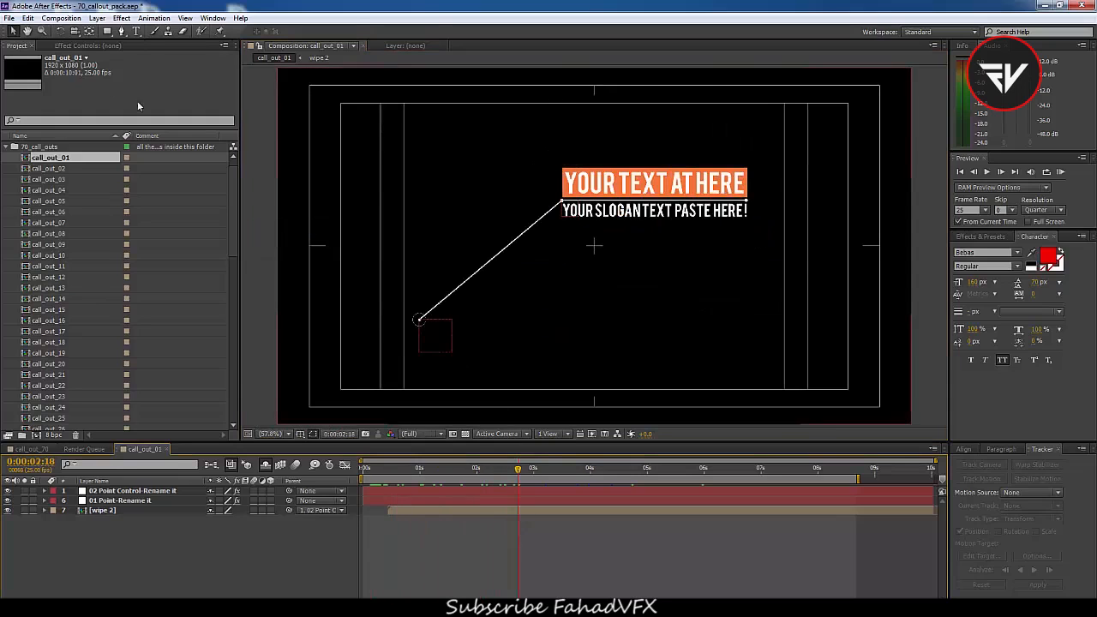
left_click(10, 147)
left_click(34, 169)
left_click_drag(149, 490, 110, 545)
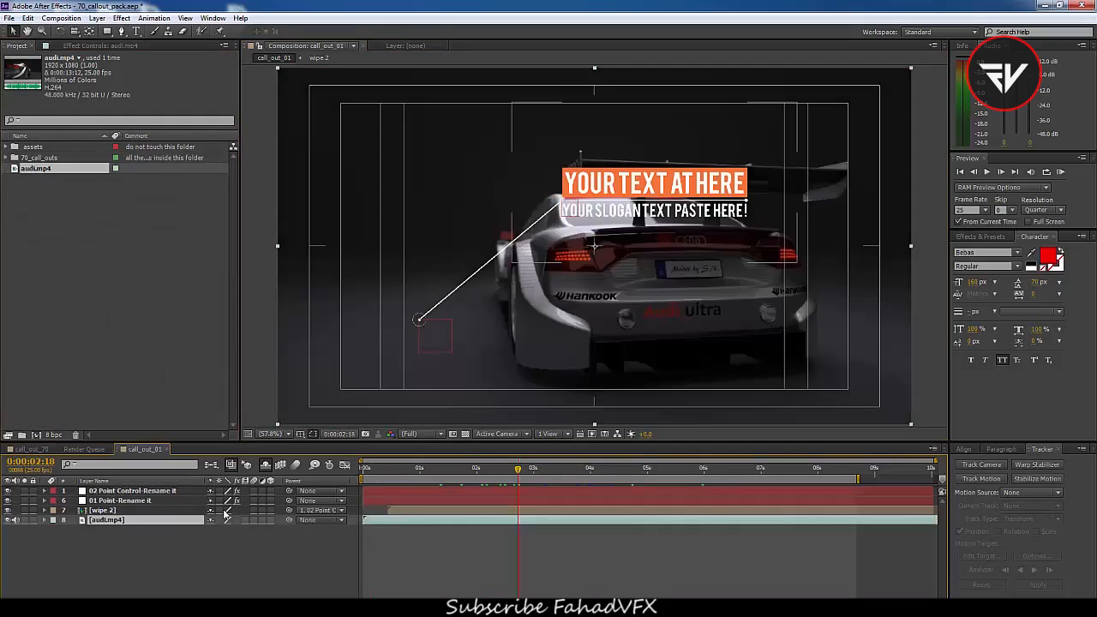
Trim audi.mp4 to start at 0:00:03:01 and slide the clip to the composition start
left_click_drag(524, 473, 536, 476)
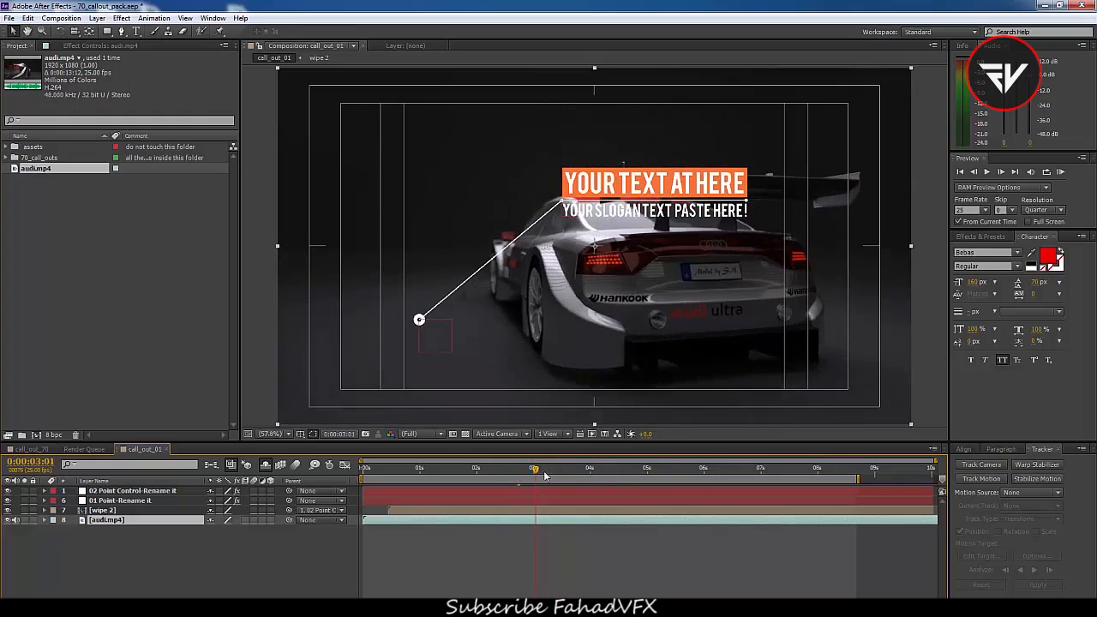
key("alt+bracketleft")
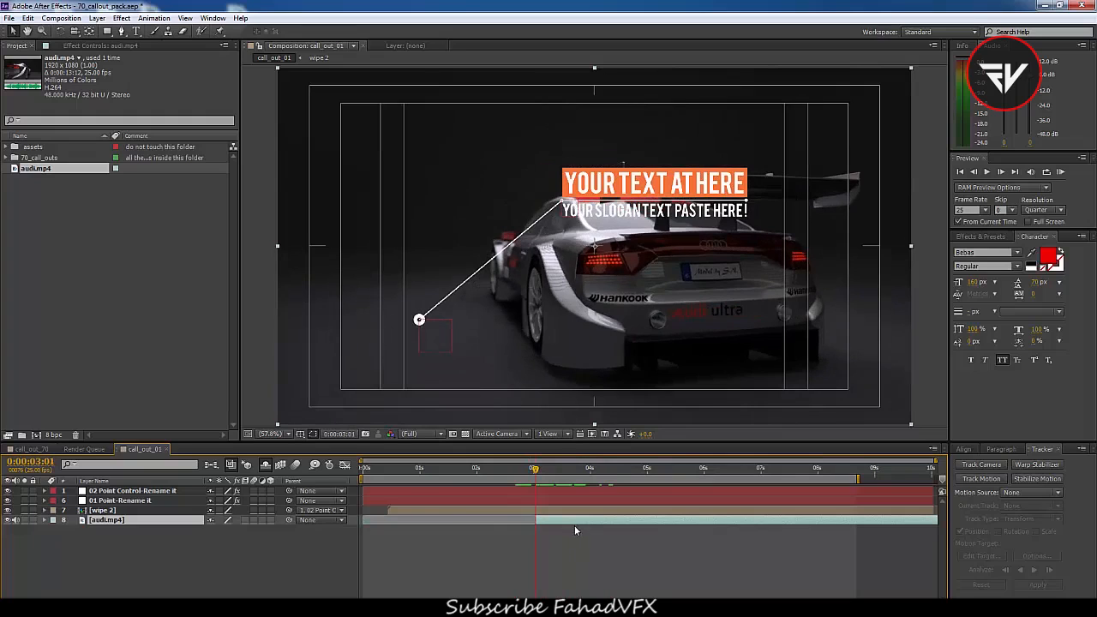
left_click_drag(572, 520, 399, 528)
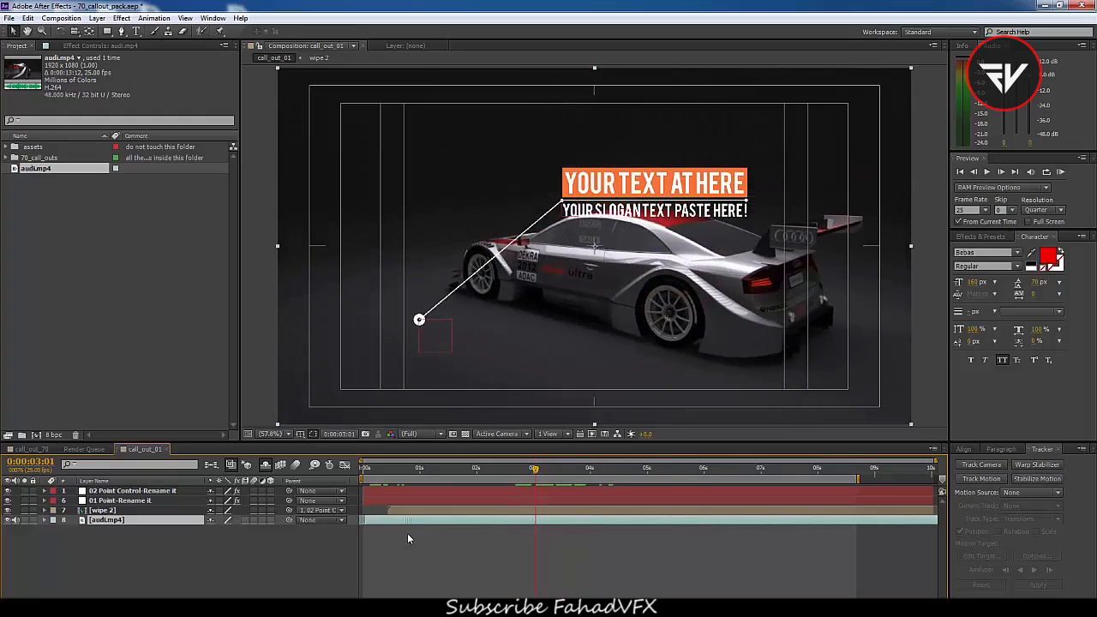
left_click_drag(373, 470, 504, 493)
Motion-track the car's left taillight on audi.mp4 from the first frame, analyzing forward
key("Home")
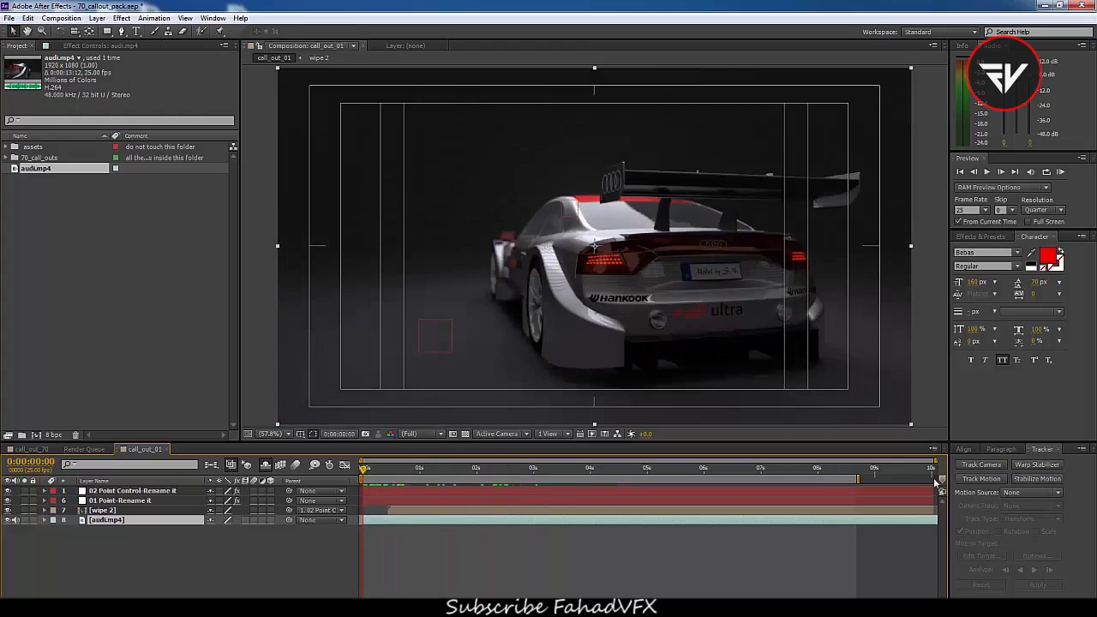
left_click(978, 485)
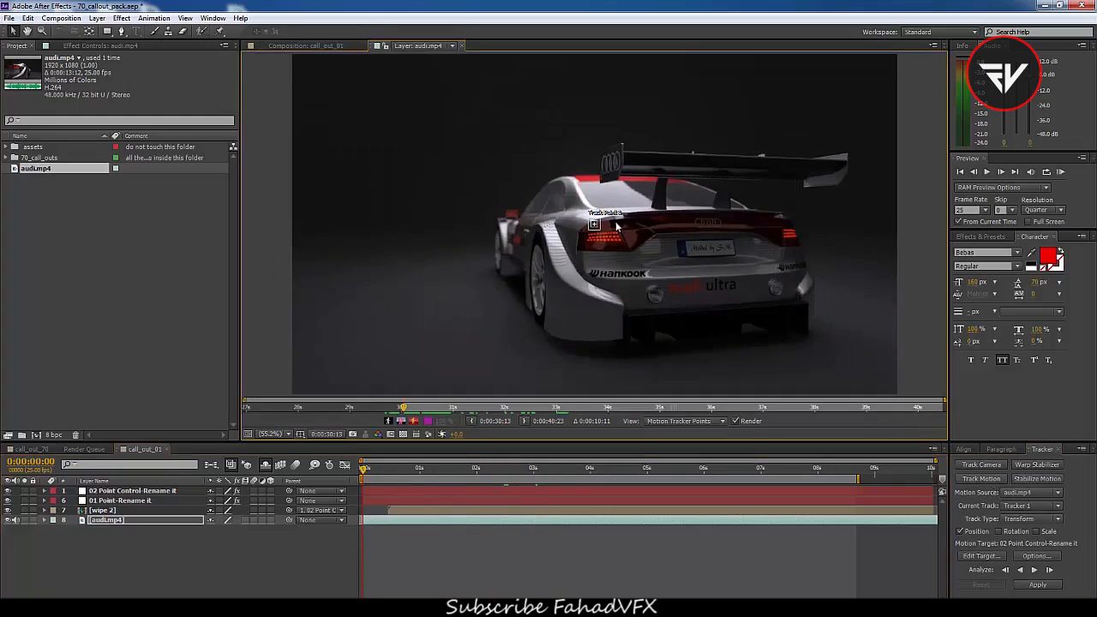
scroll(600, 222, "up", 3)
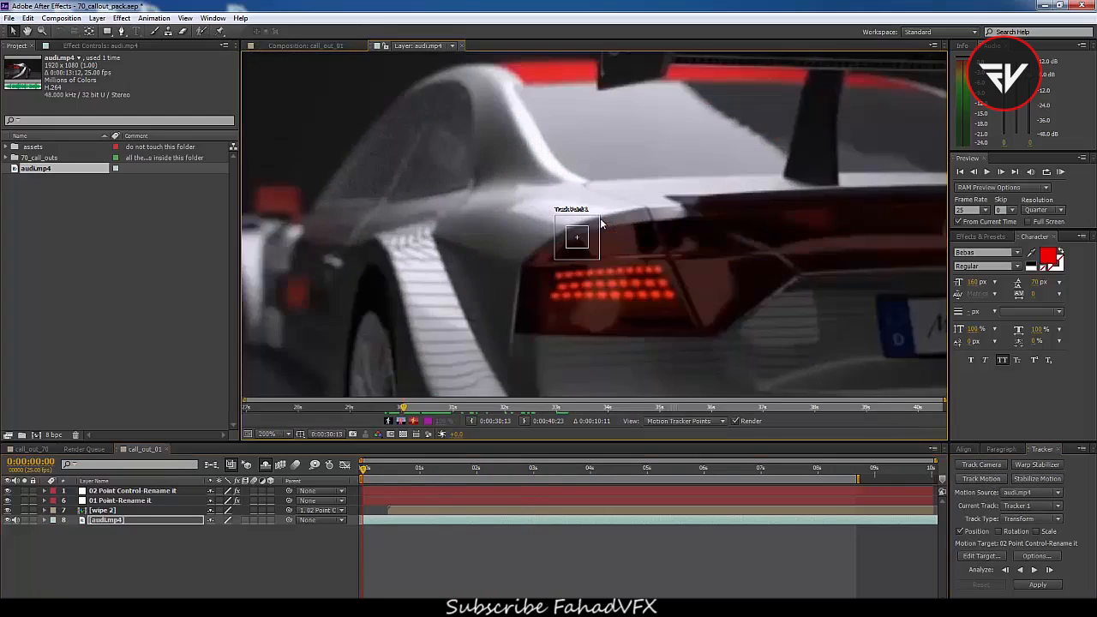
left_click_drag(596, 248, 640, 307)
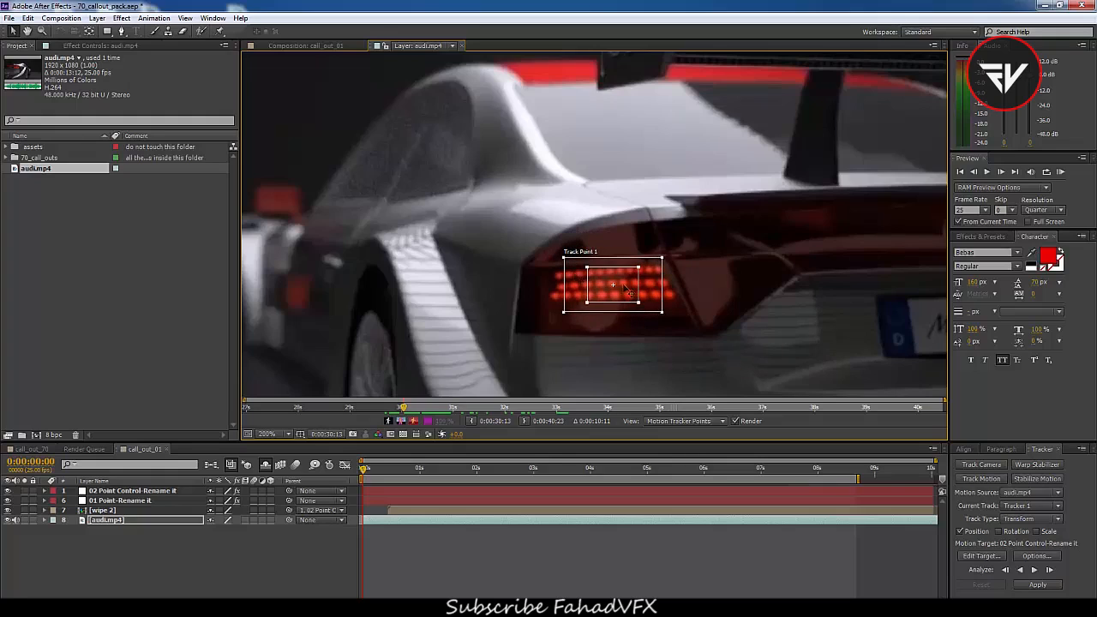
left_click(1034, 571)
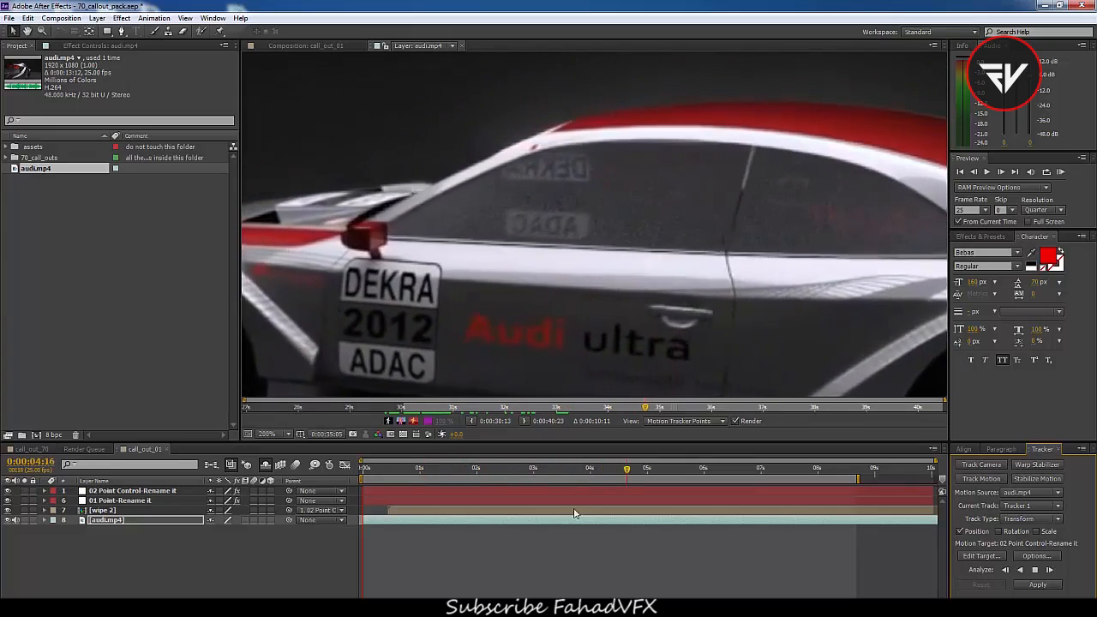
left_click(583, 551)
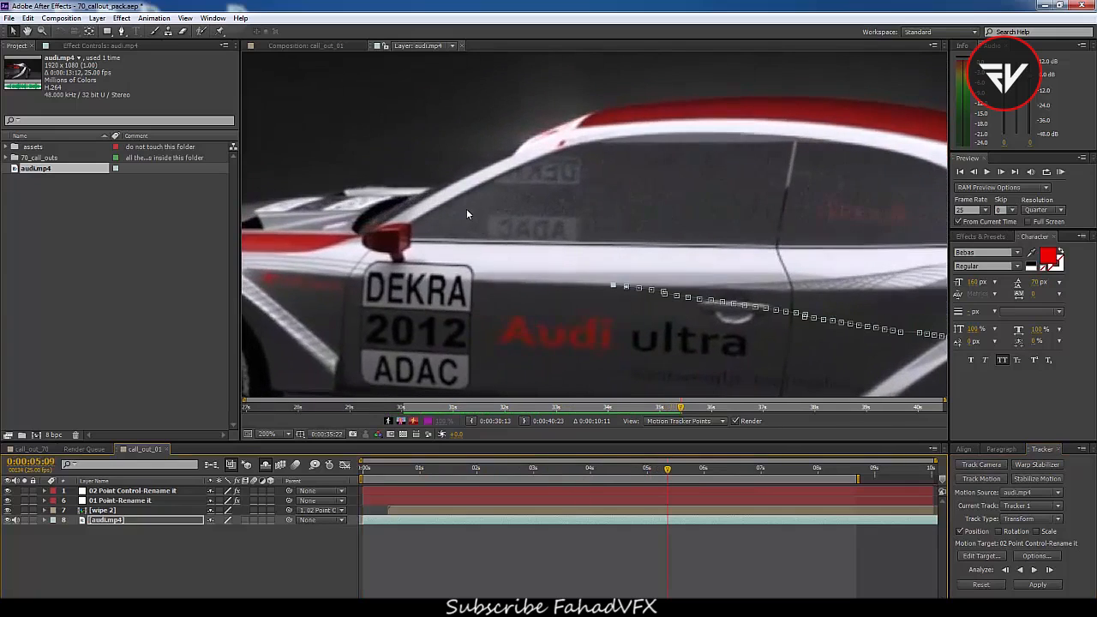
Apply the taillight track to the 01 Point-Rename it layer in X and Y
scroll(467, 215, "down", 2)
scroll(672, 250, "up", 1)
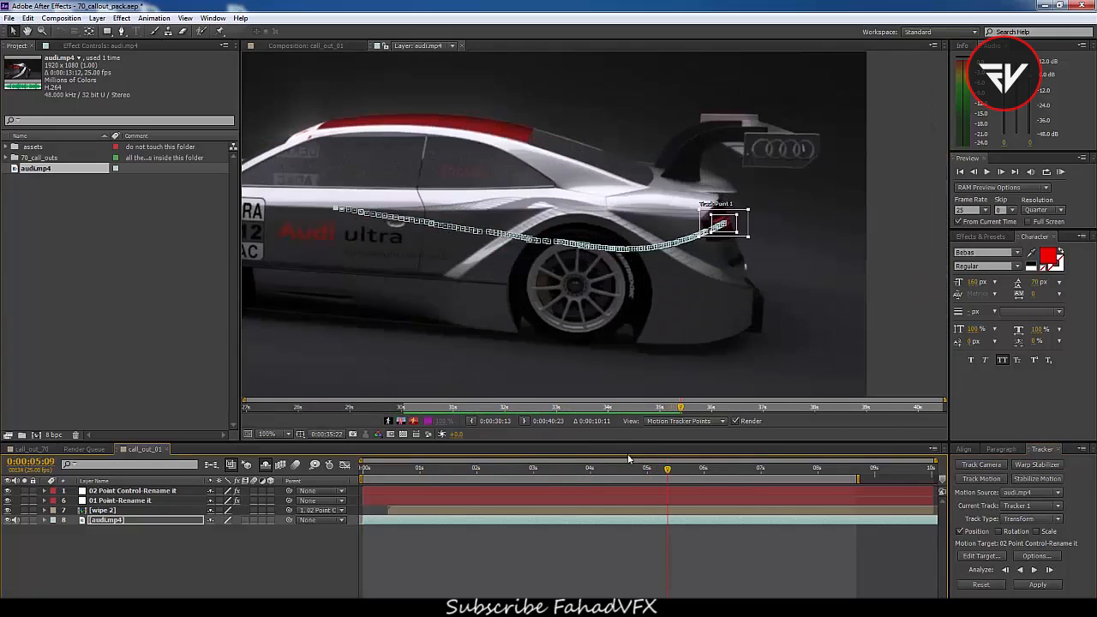
left_click(981, 556)
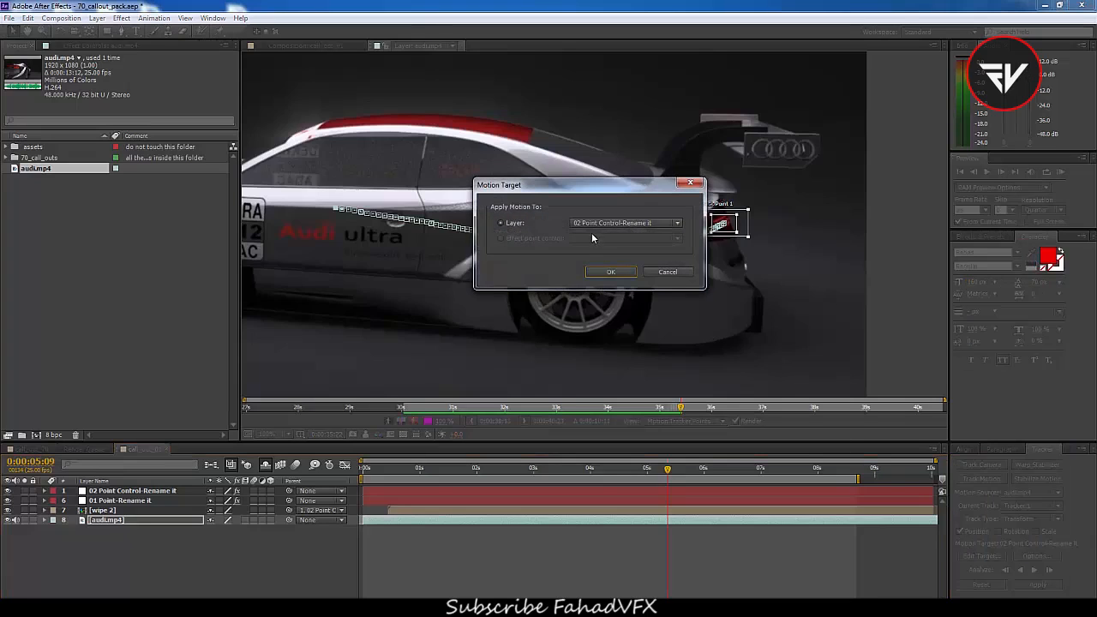
left_click(591, 224)
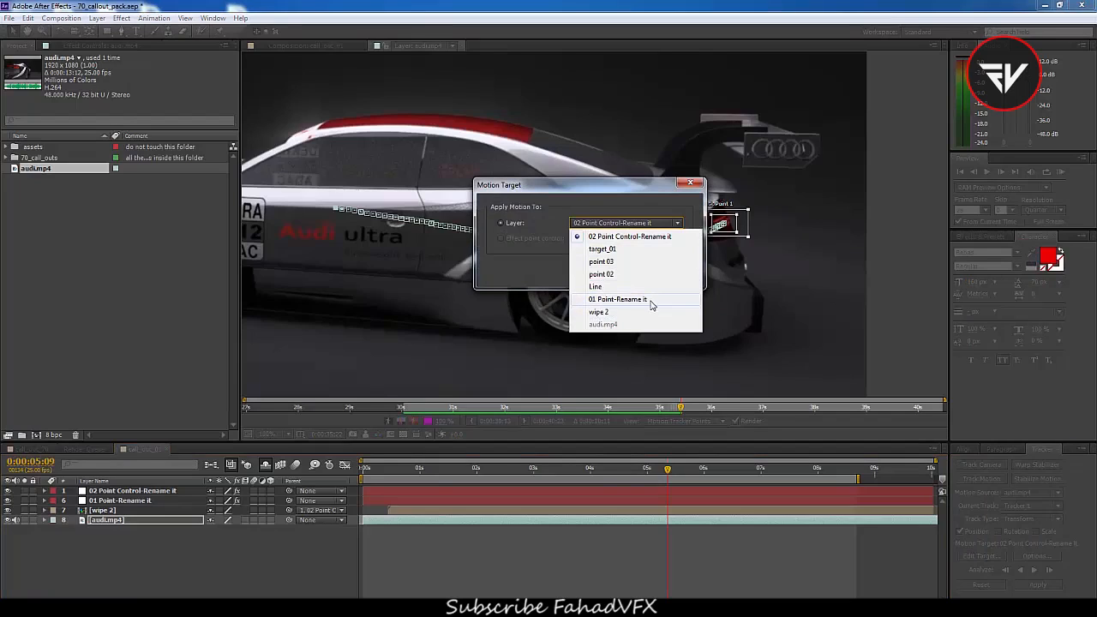
left_click(613, 302)
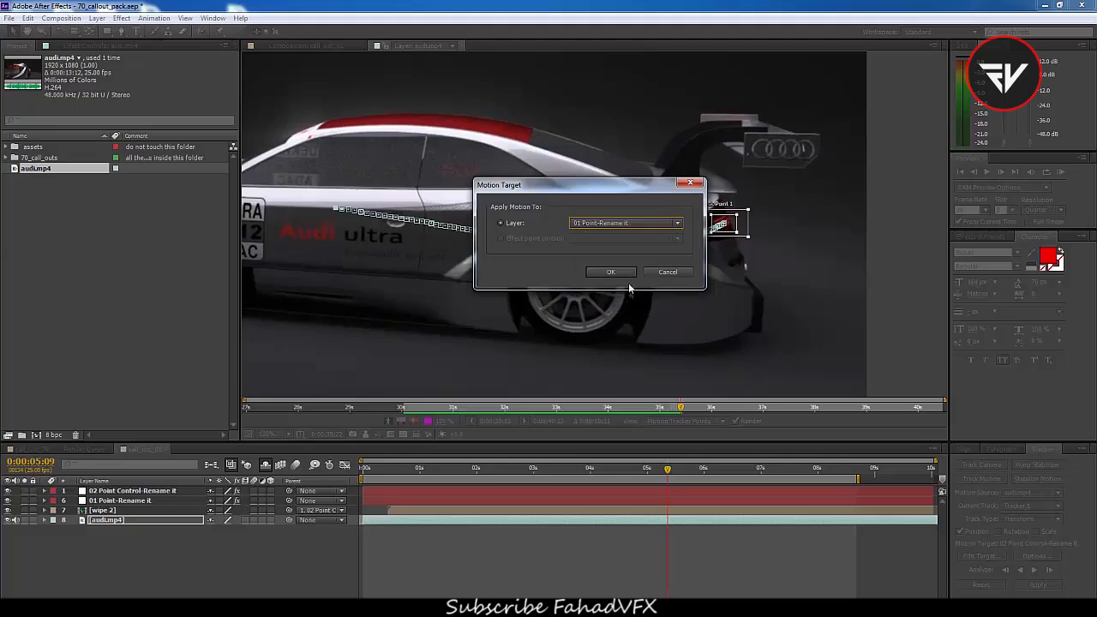
left_click(612, 272)
left_click(1047, 586)
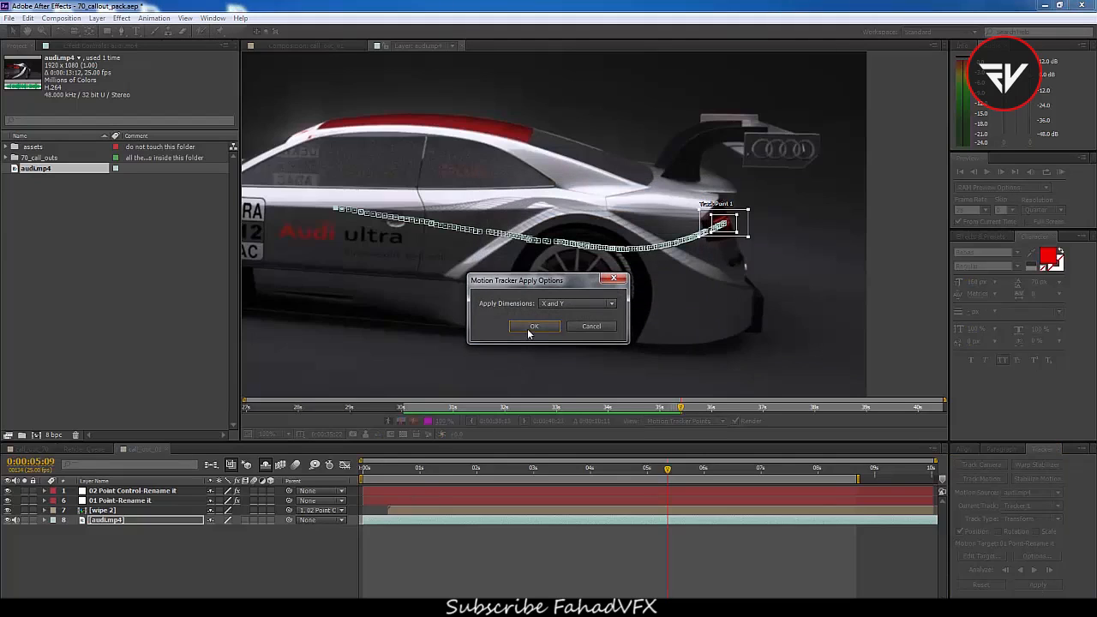
left_click(531, 326)
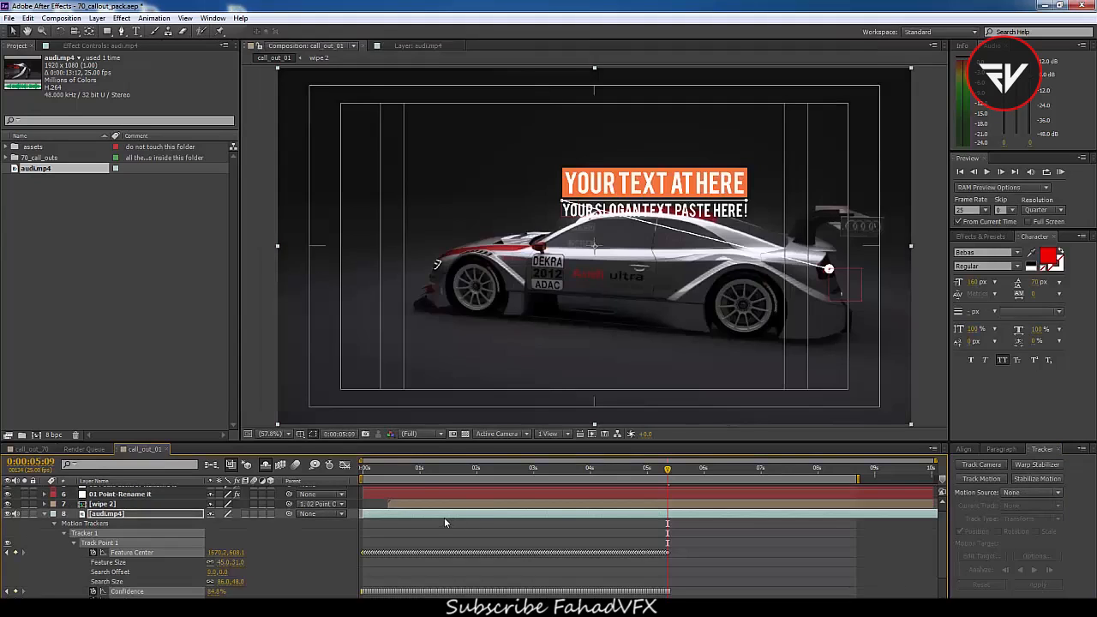
Keyframe the 02 Point Control-Rename it position, moving the title box up to the car's upper right around 0:00:05:03
left_click_drag(404, 470, 457, 507)
left_click(445, 494)
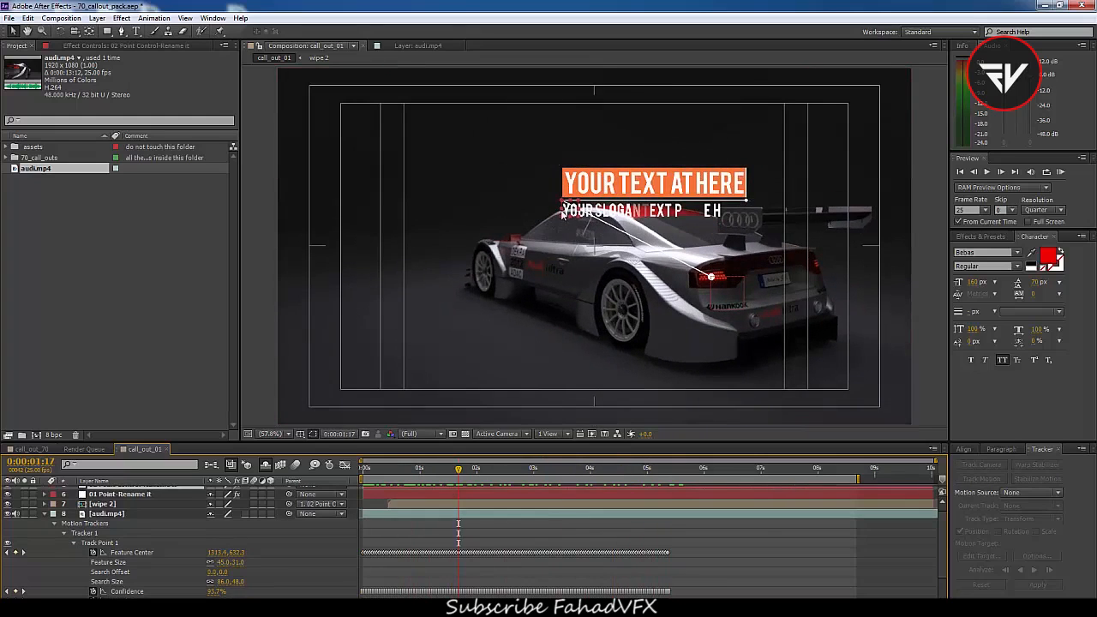
key("p")
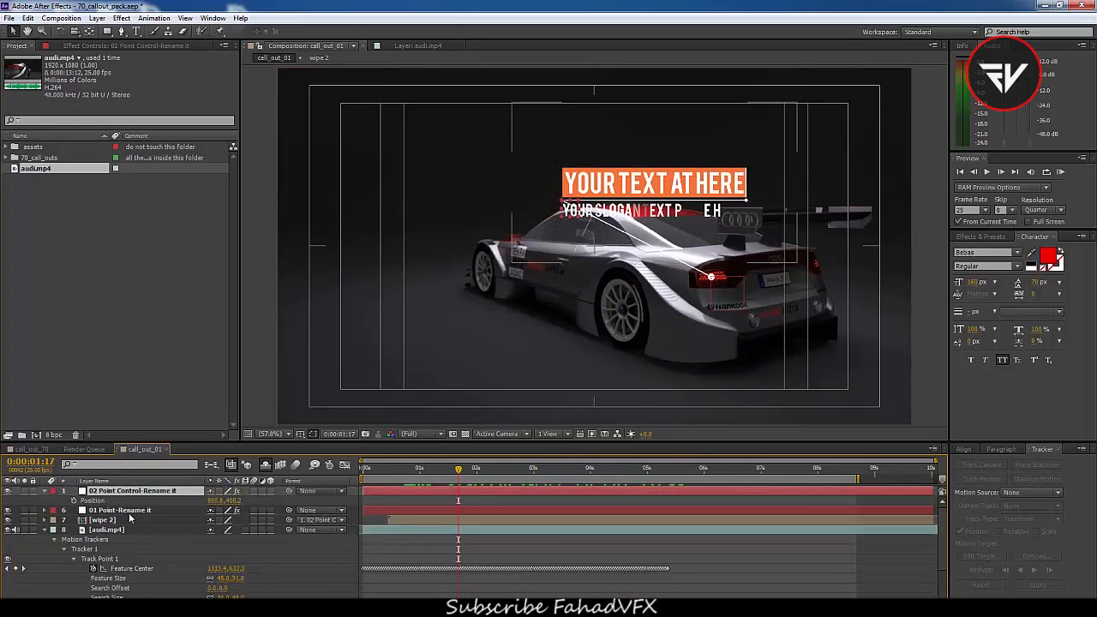
left_click(74, 500)
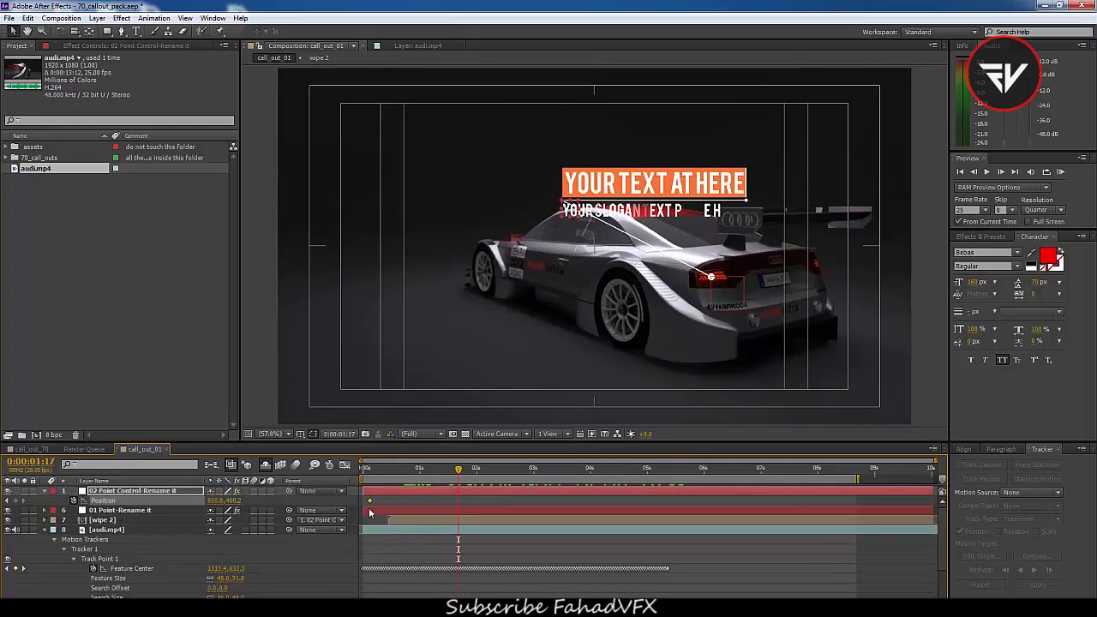
left_click_drag(472, 485, 645, 478)
left_click_drag(567, 214, 703, 156)
left_click_drag(642, 501, 660, 514)
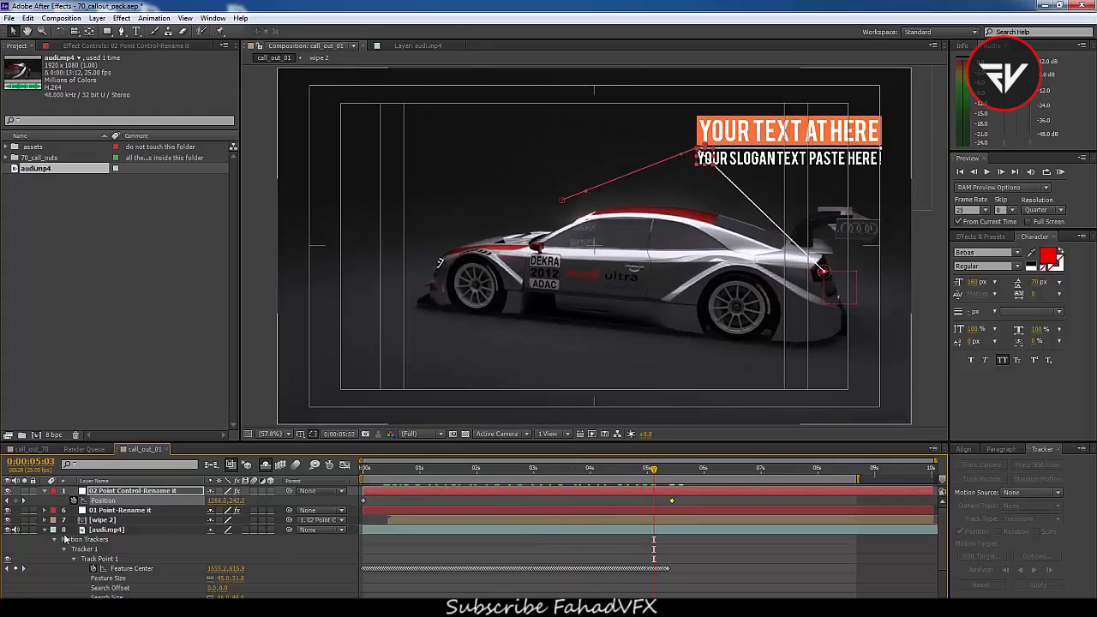
Collapse the layers and open the call_out_02 composition from the 70_call_outs folder
left_click(46, 531)
left_click(44, 490)
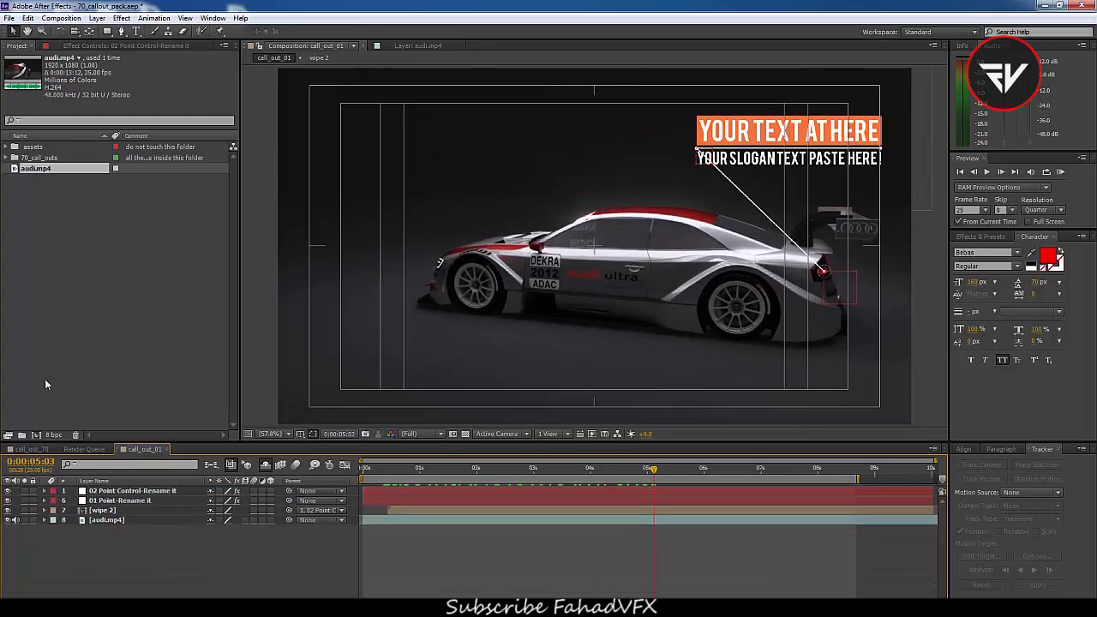
left_click(4, 158)
left_click(43, 171)
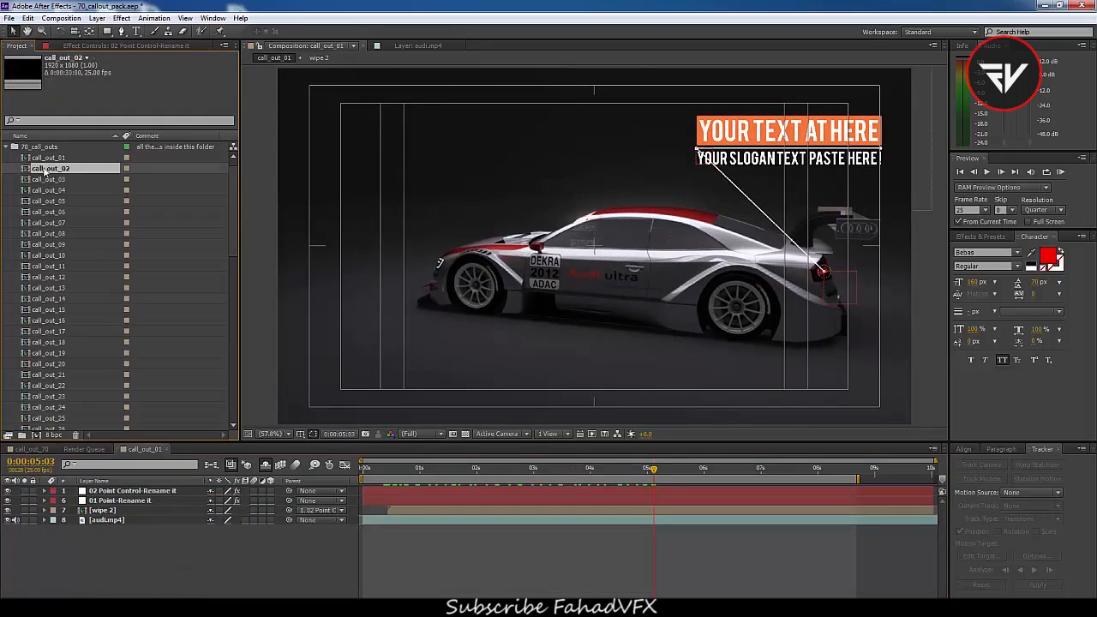
double_click(43, 169)
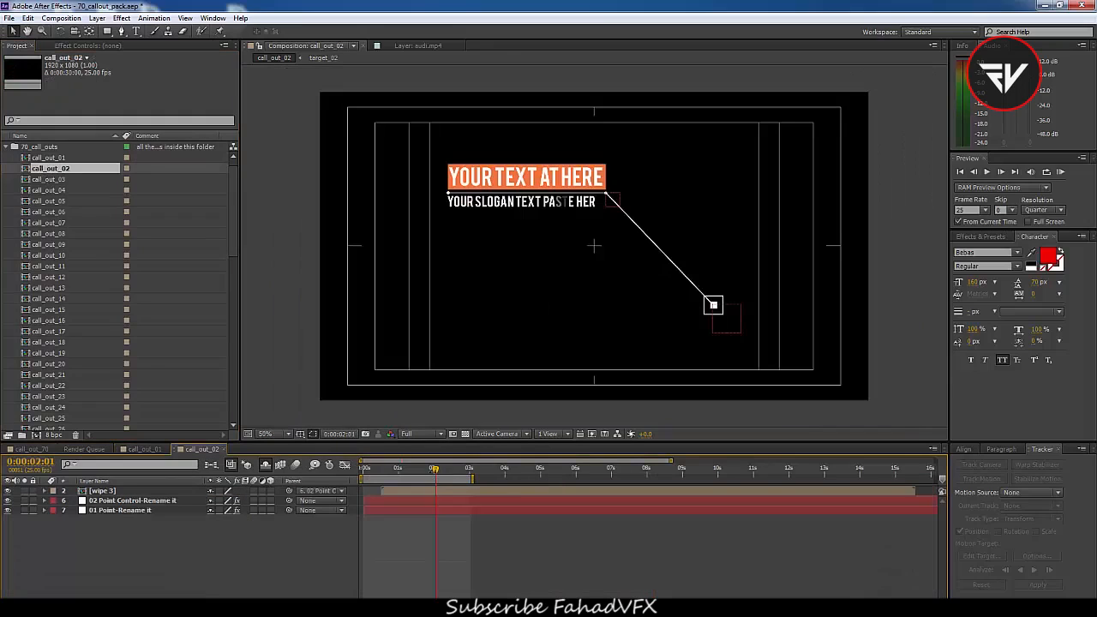
Extend call_out_02's work area to about 10 seconds and paste in the audi.mp4 layer from call_out_01
left_click_drag(474, 479, 712, 479)
left_click_drag(366, 470, 343, 482)
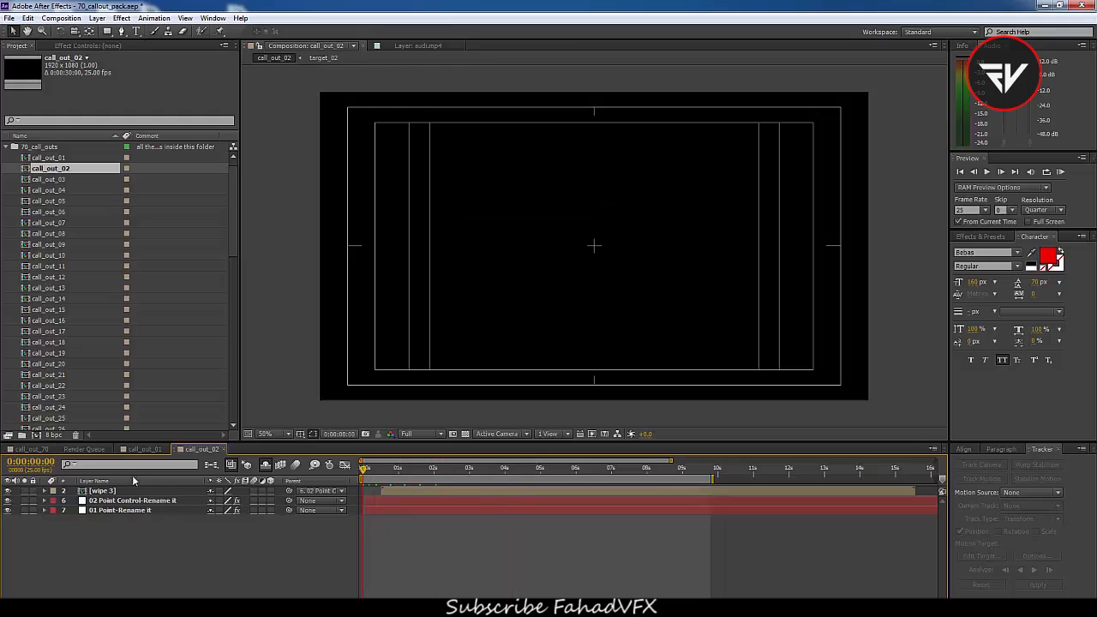
left_click(145, 450)
left_click(115, 521)
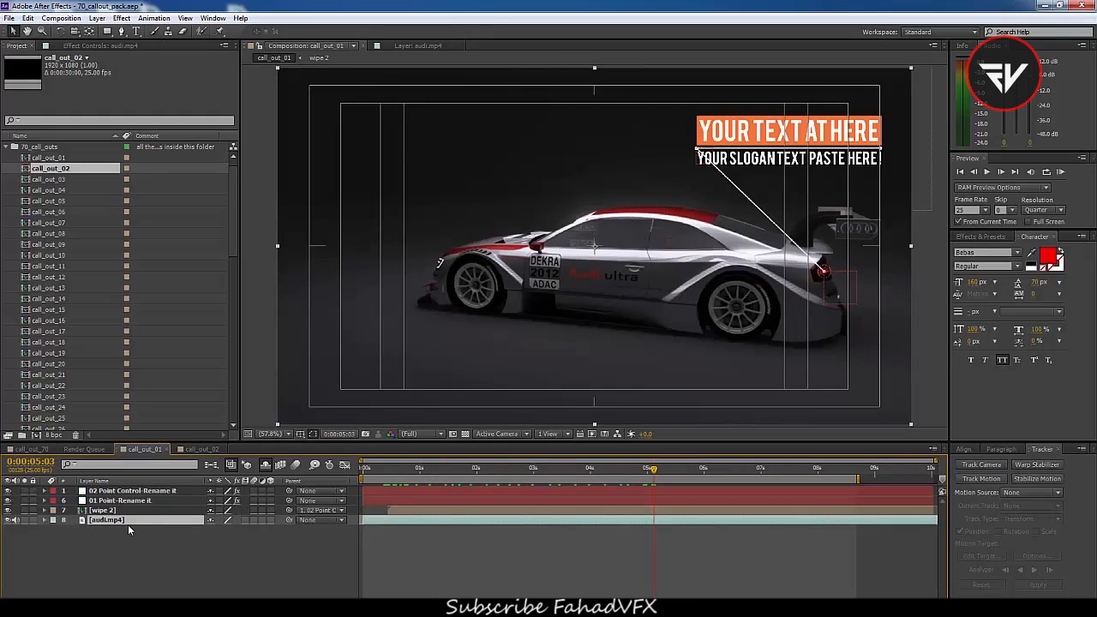
left_click(203, 449)
key("ctrl+v")
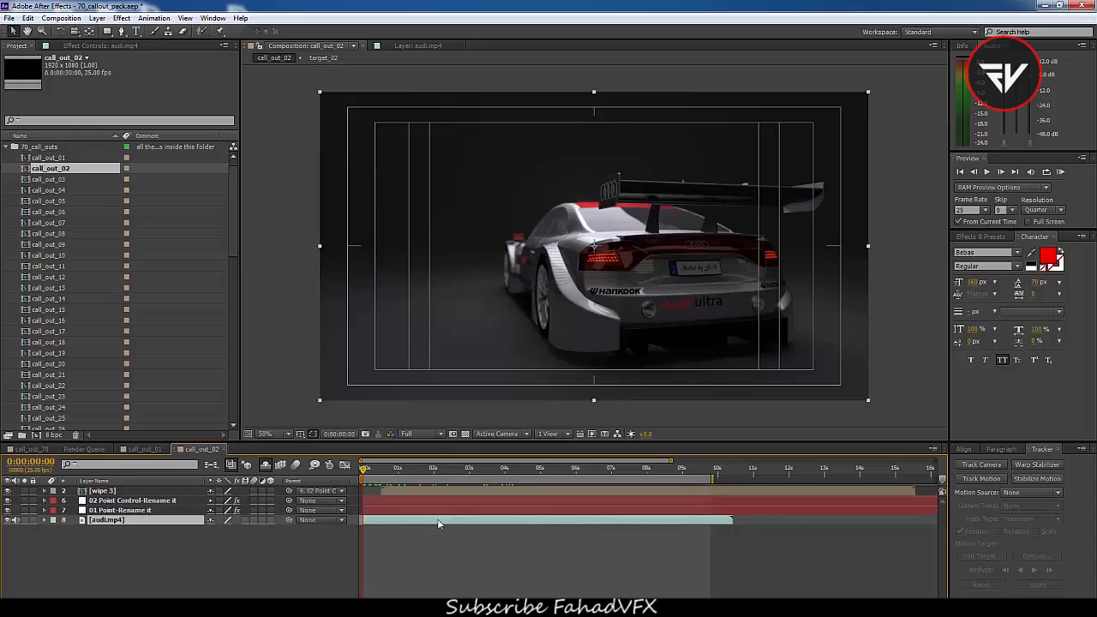
Motion-track a point on the rear flank of the car in audi.mp4, analyzing forward from the start
left_click(982, 481)
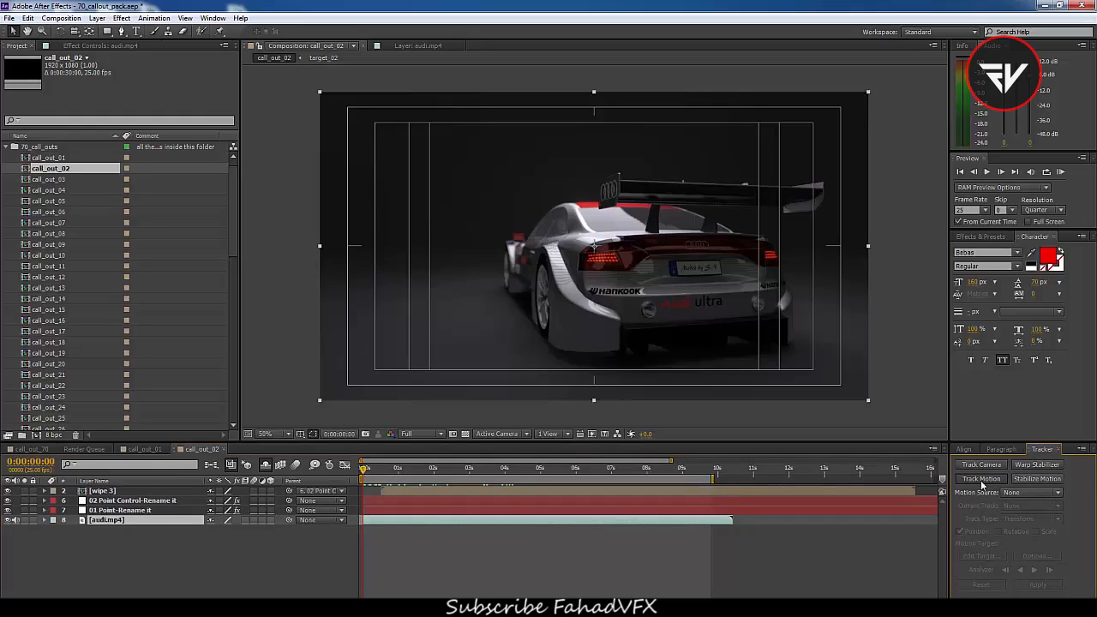
left_click(982, 481)
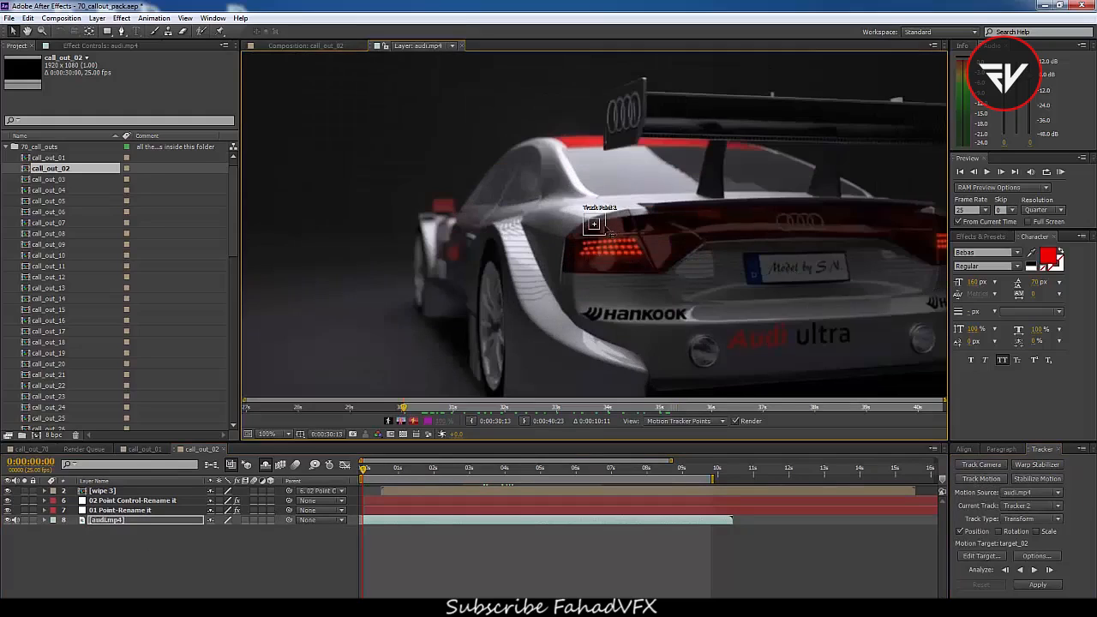
left_click_drag(607, 232, 479, 237)
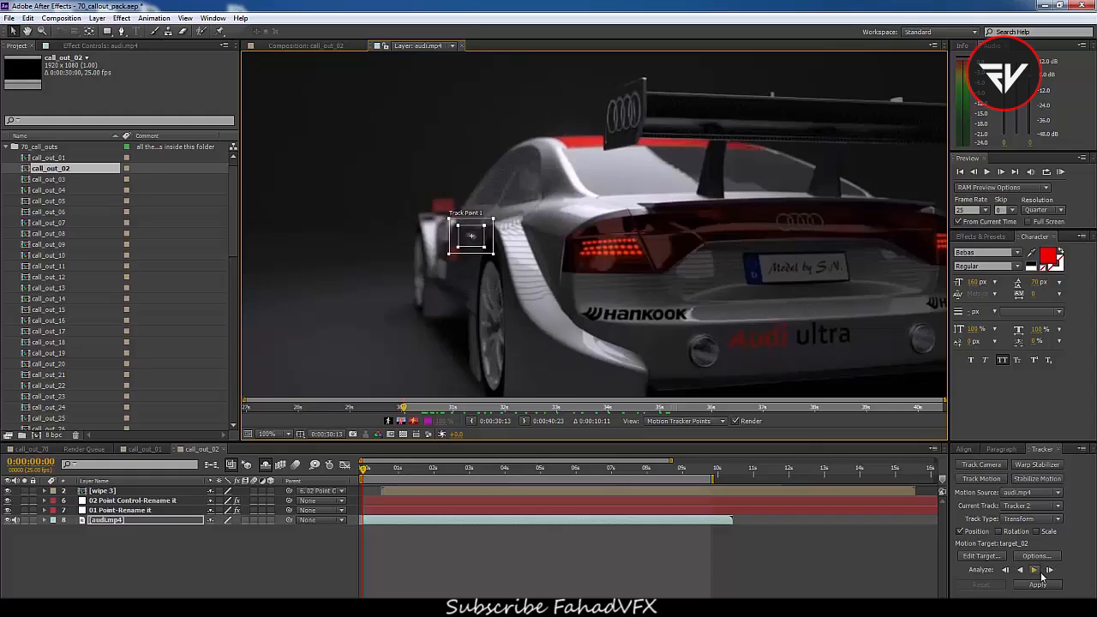
left_click(1033, 571)
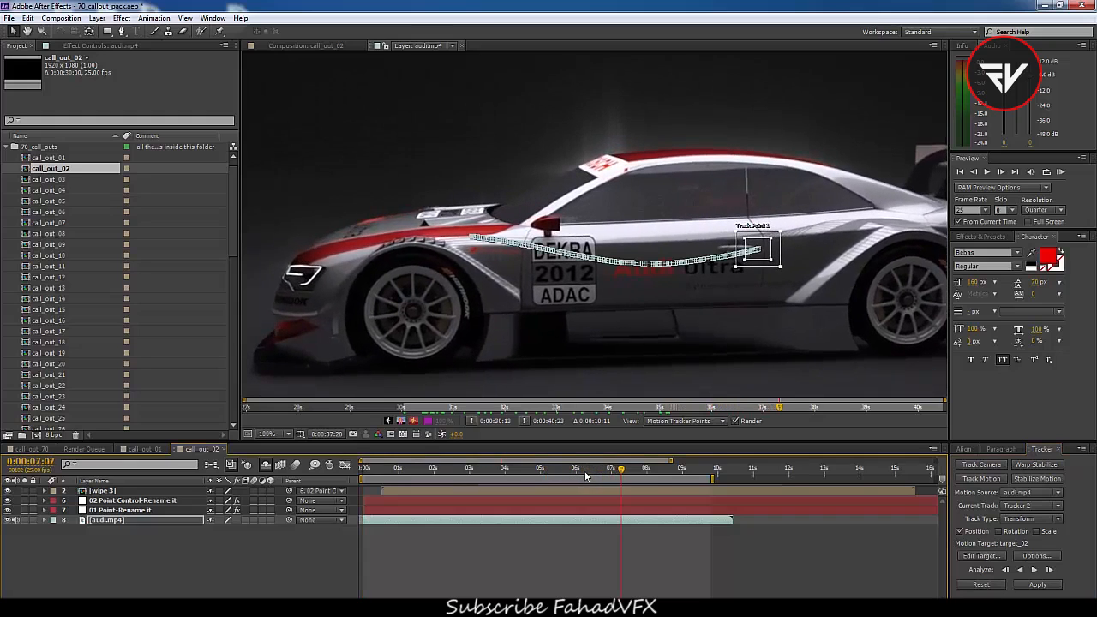
Apply this track to the 01 Point-Rename it layer in X and Y and preview the result
left_click_drag(499, 470, 531, 495)
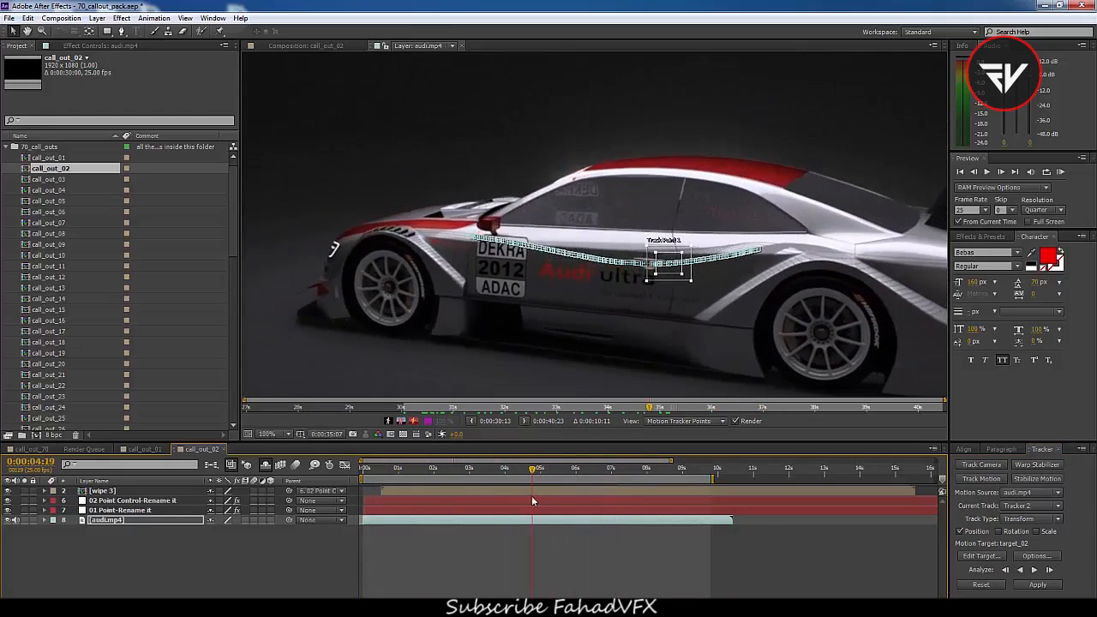
left_click(981, 557)
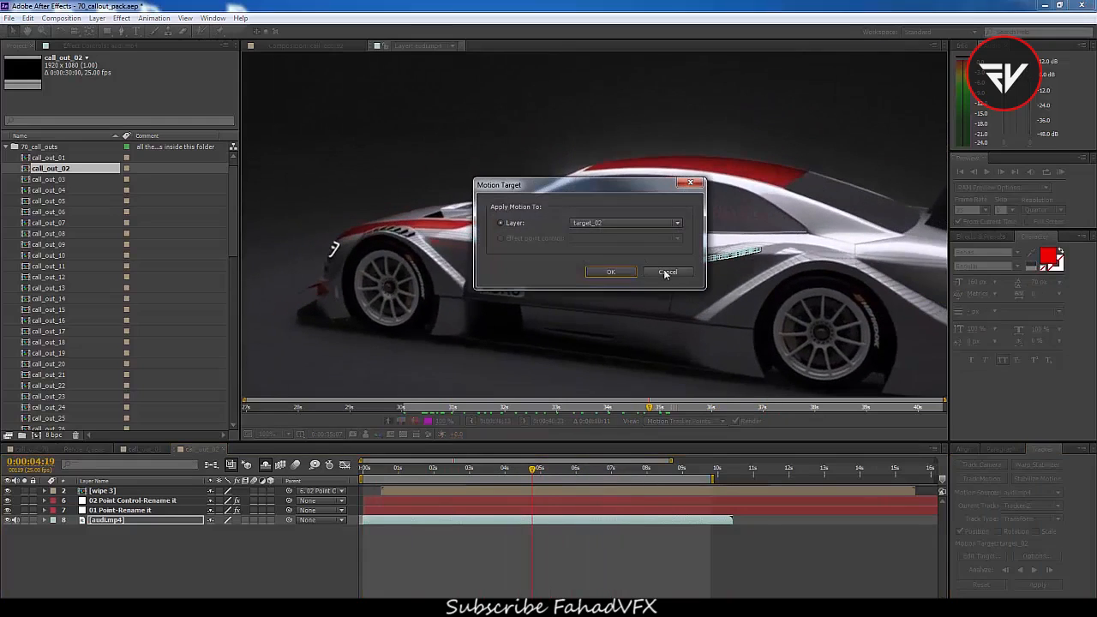
left_click(602, 225)
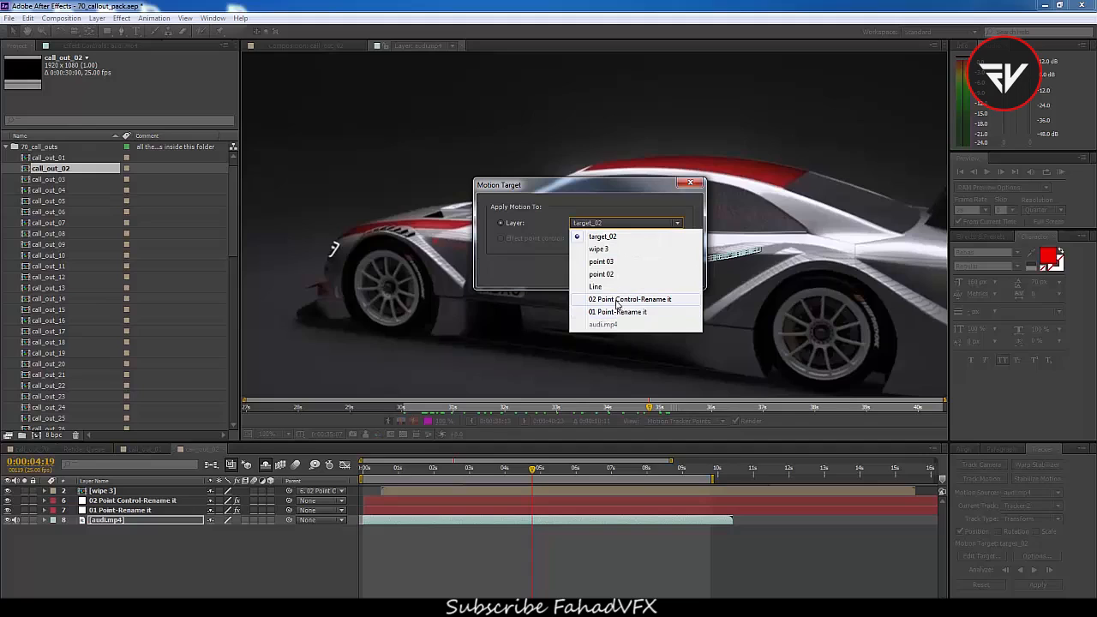
left_click(617, 312)
left_click(612, 276)
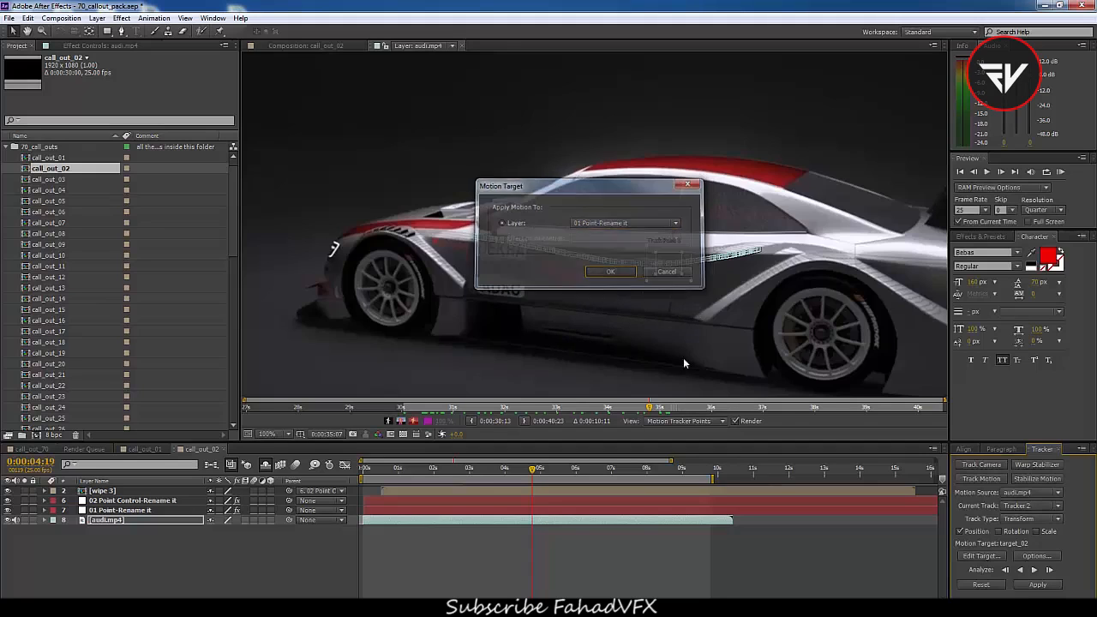
left_click(1039, 586)
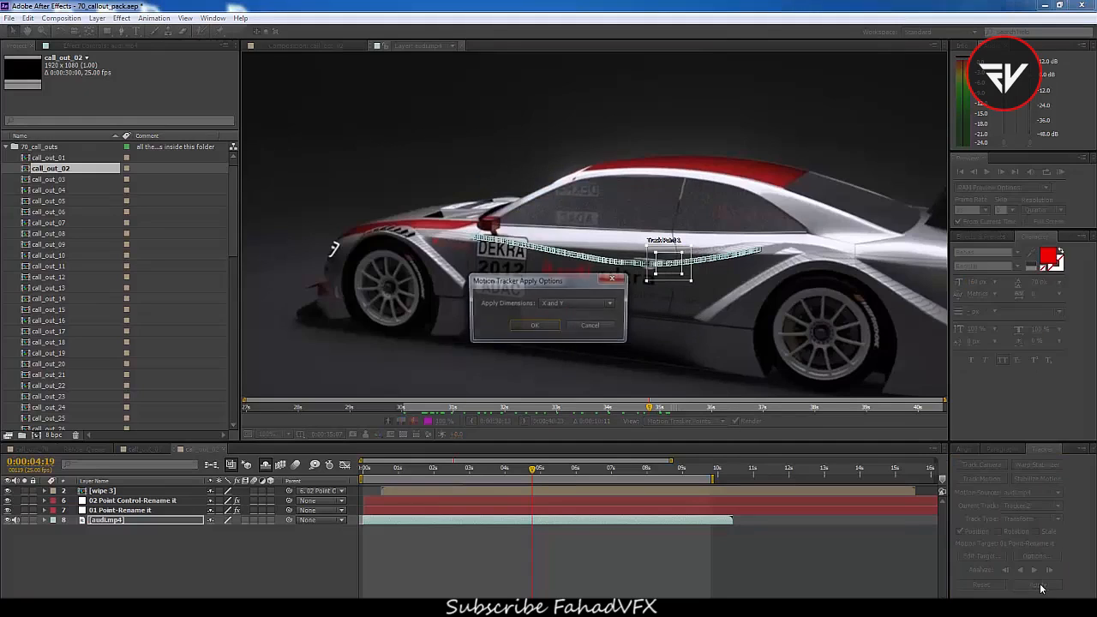
left_click(533, 326)
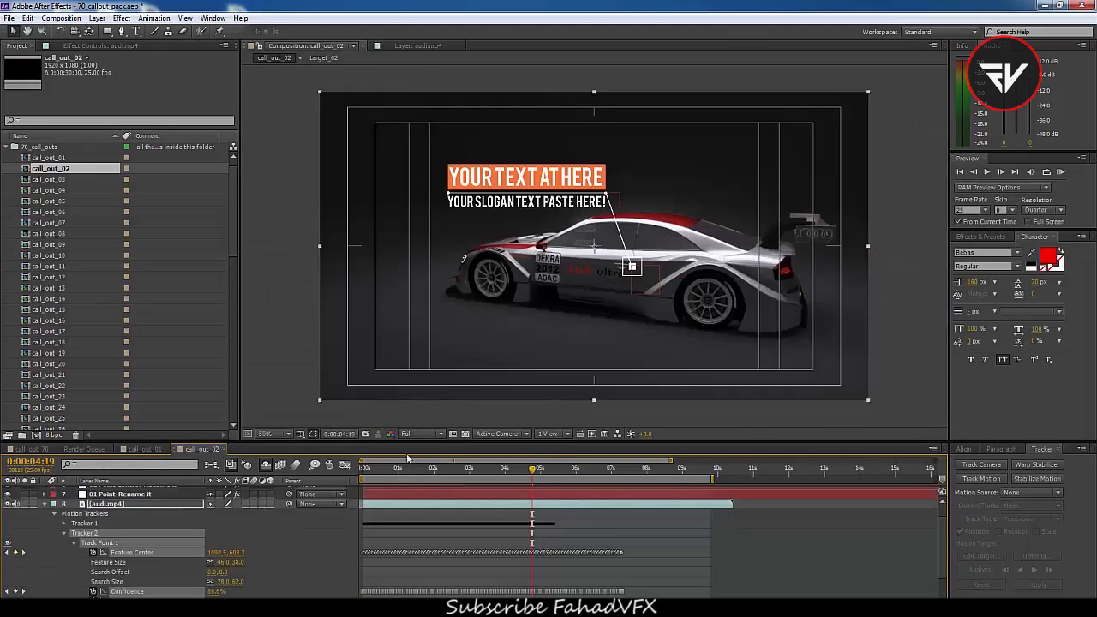
mouse_move(461, 475)
left_mouse_down()
mouse_move(410, 480)
mouse_move(476, 486)
left_mouse_up()
key("space")
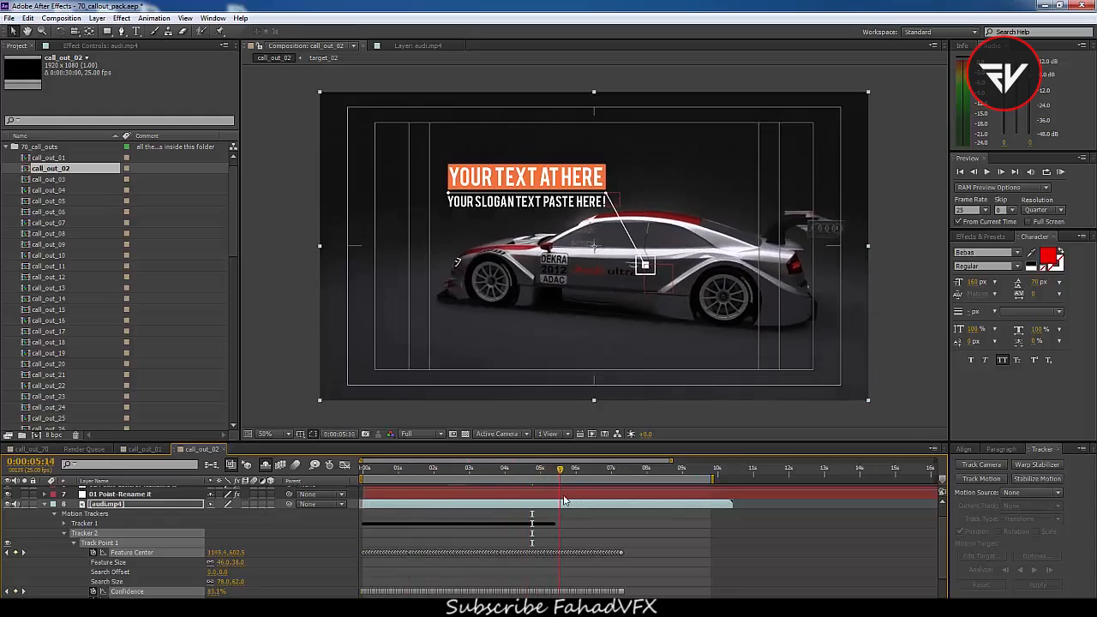
Keyframe the 02 Point Control-Rename it position from the start, moving the title box beside the car around 0:00:05:10
left_click_drag(488, 505, 414, 512)
scroll(406, 501, "up", 1)
left_click(405, 502)
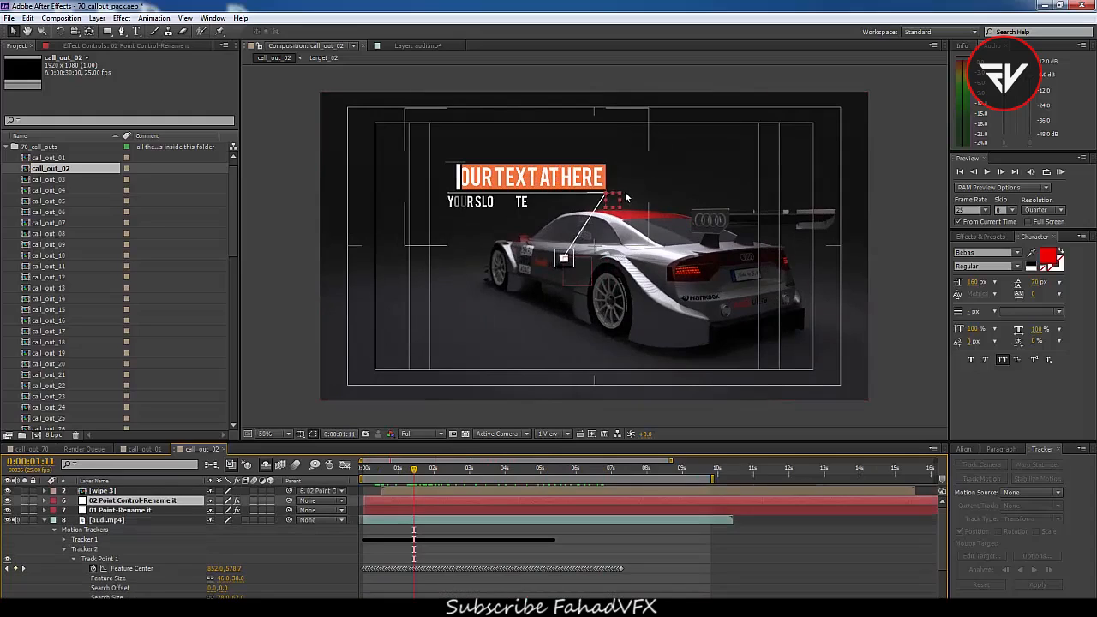
key("alt+shift+p")
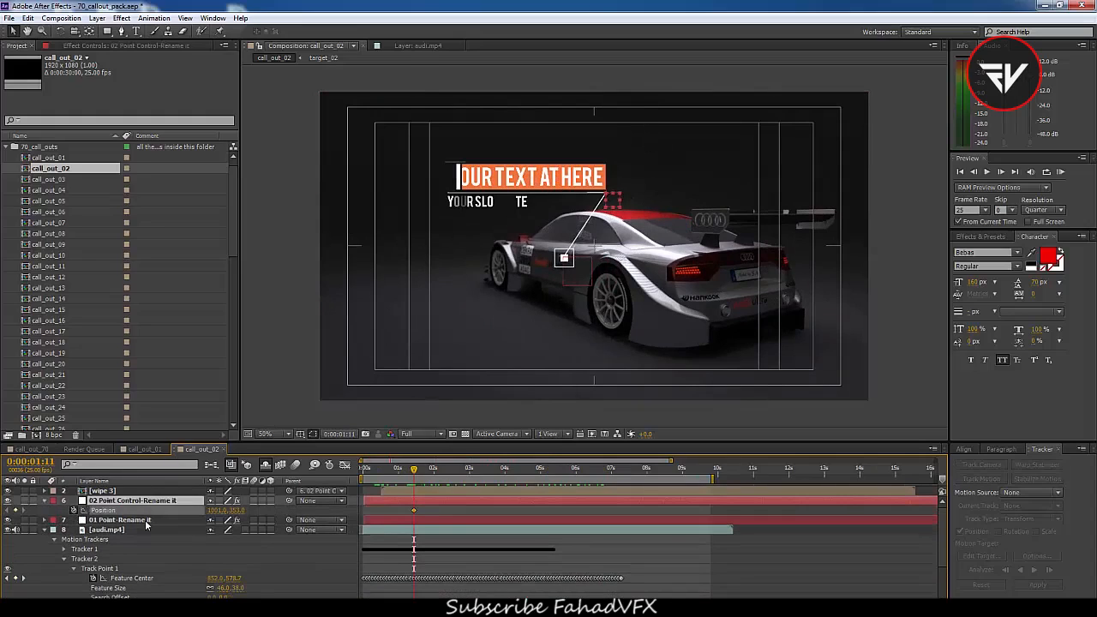
left_click_drag(415, 511, 365, 511)
left_click_drag(506, 470, 530, 470)
left_click(591, 470)
left_click_drag(610, 198, 585, 286)
left_click_drag(589, 474, 553, 511)
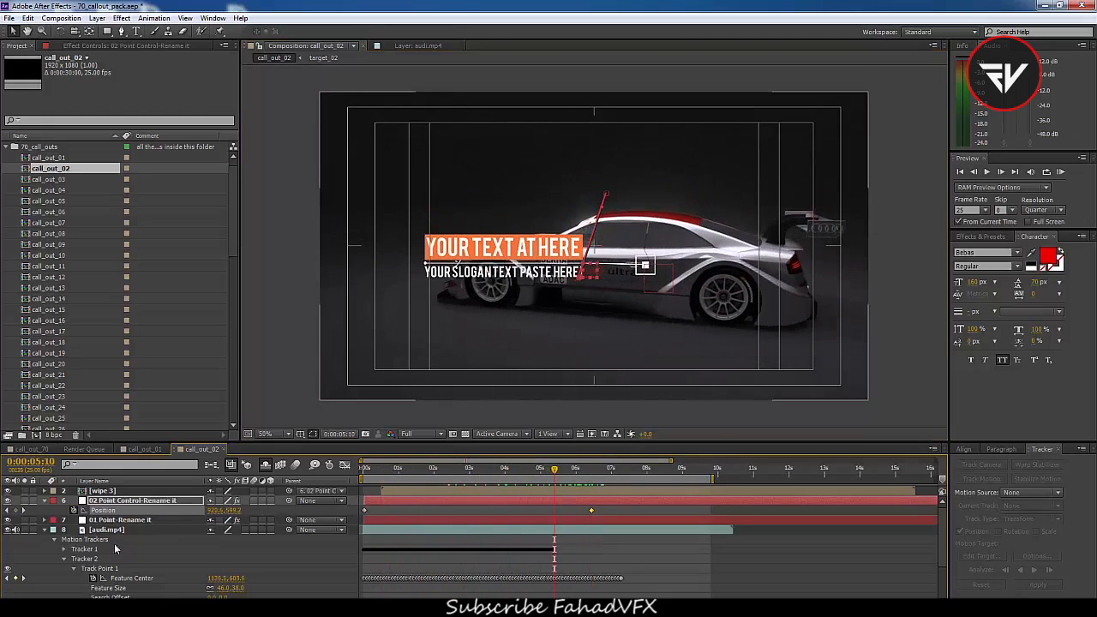
Set audi.mp4 as a guide layer in call_out_02 and return to the call_out_01 composition
left_click(45, 529)
left_click(44, 501)
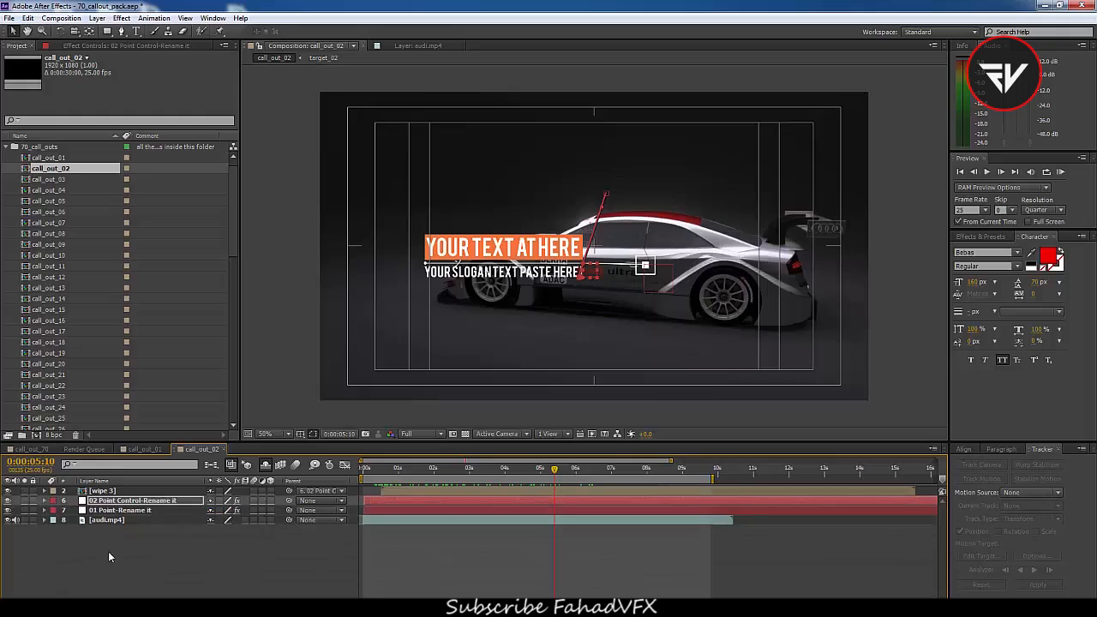
left_click(112, 520)
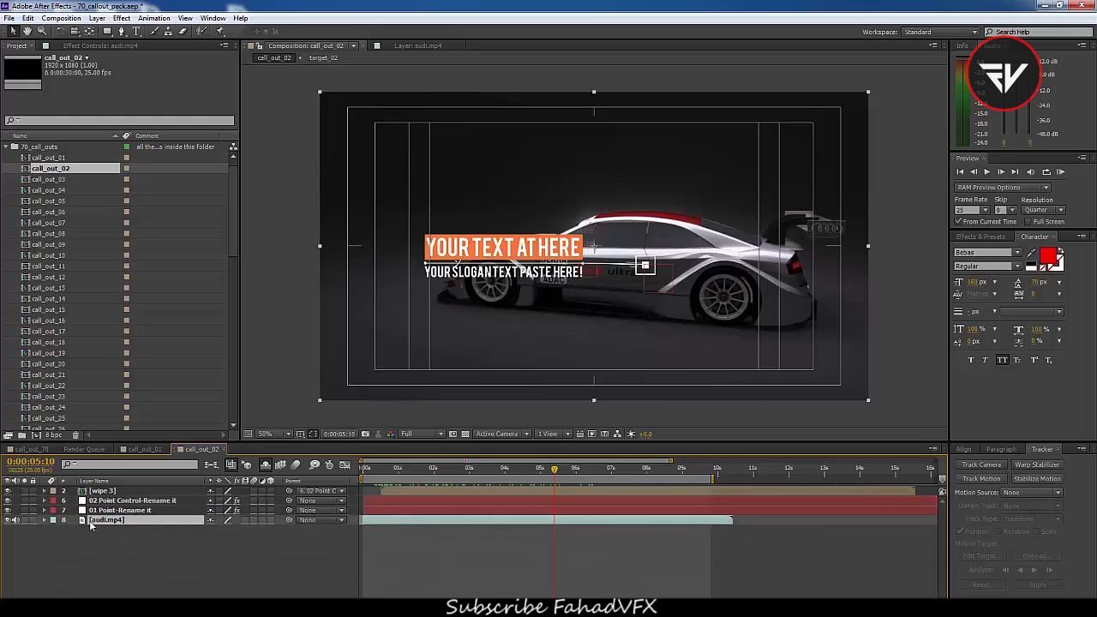
left_click(95, 532)
right_click(98, 521)
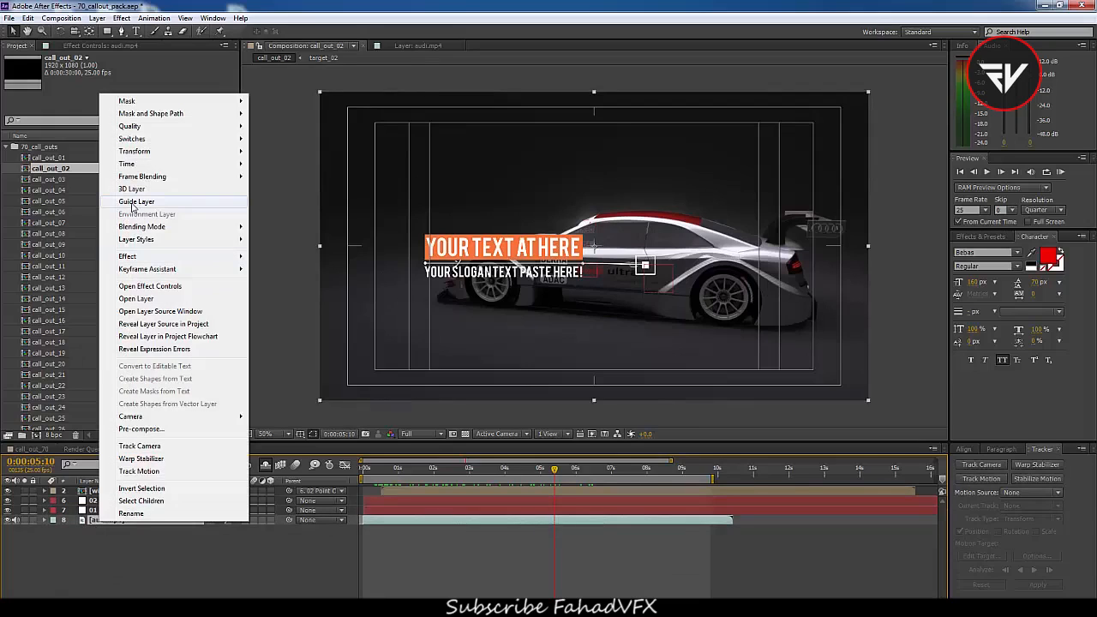
left_click(134, 202)
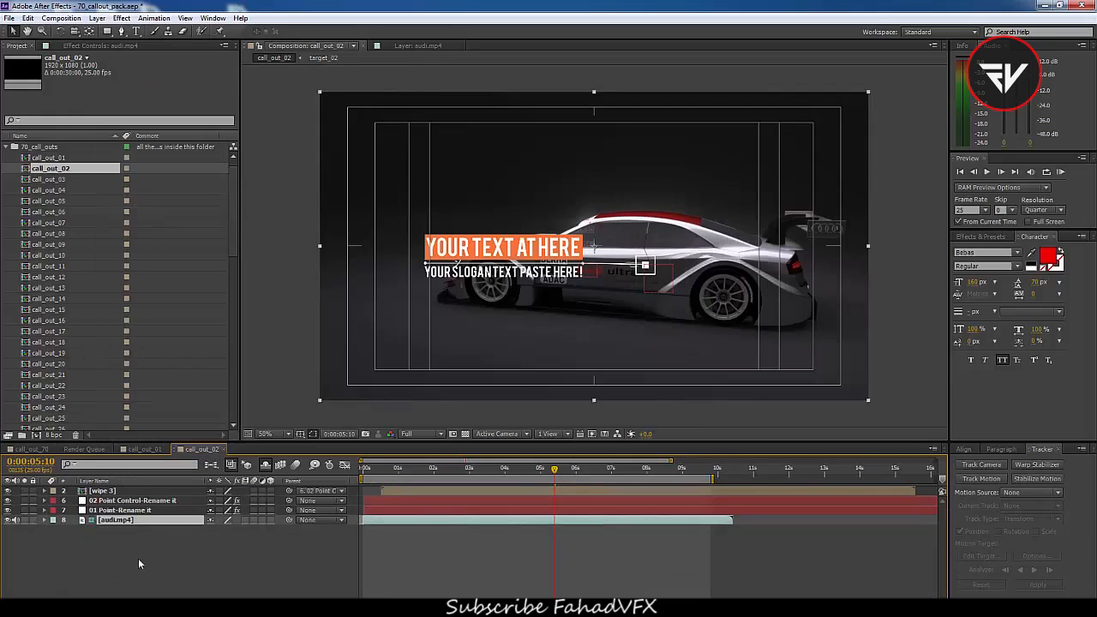
left_click(144, 449)
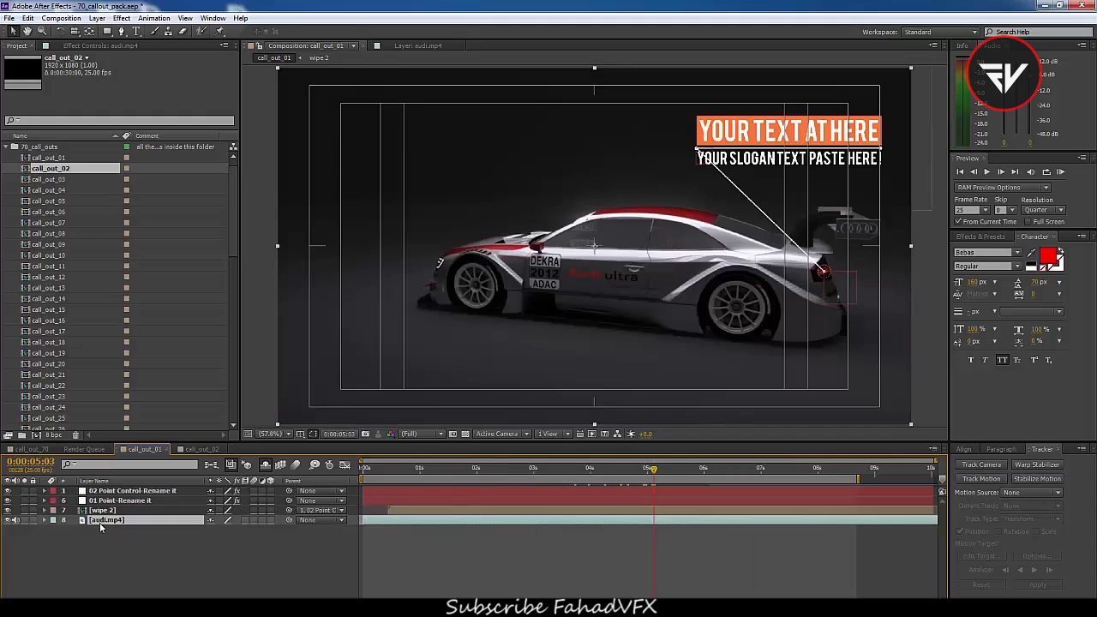
Make audi.mp4 a guide layer in the call_out_01 composition
right_click(101, 520)
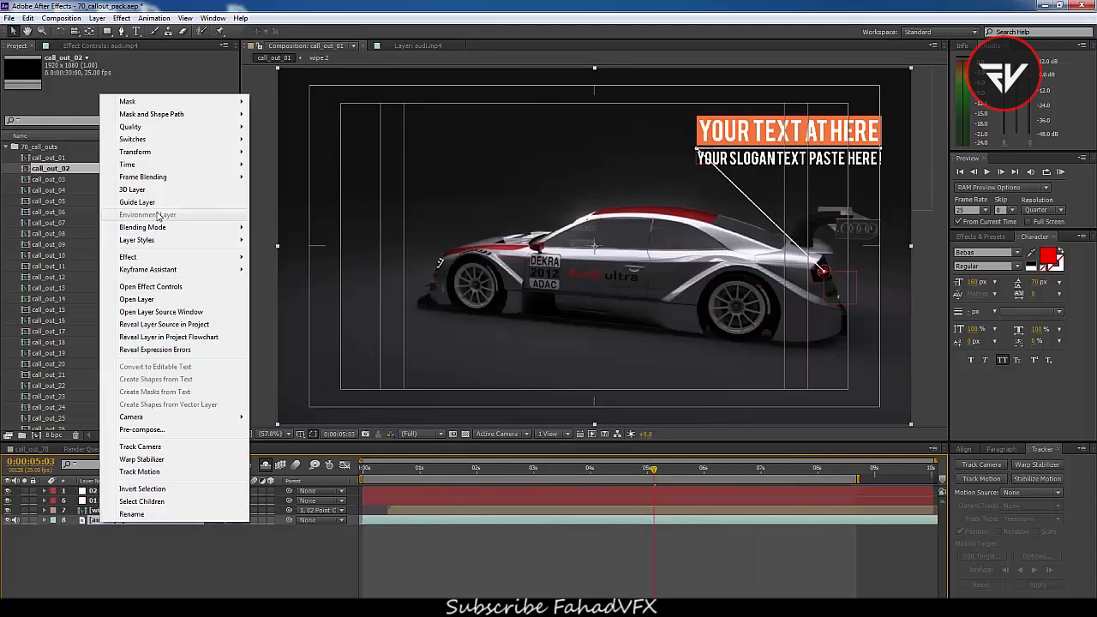
left_click(152, 202)
left_click(8, 148)
Create a new composition, Comp 1, with the default HDTV 1080 25 settings
right_click(91, 268)
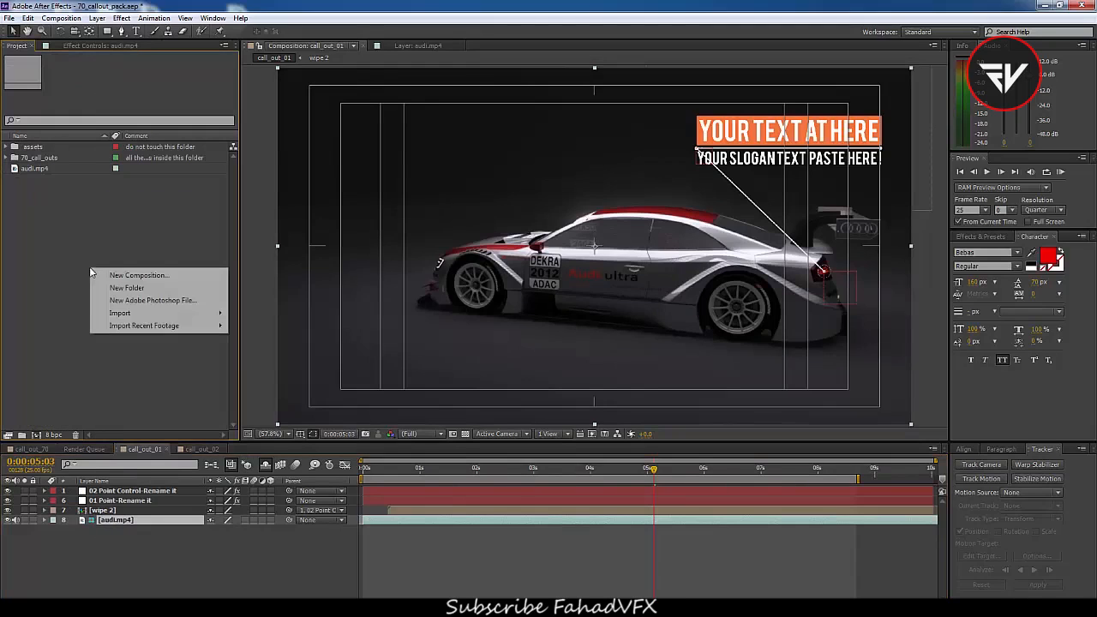
left_click(142, 276)
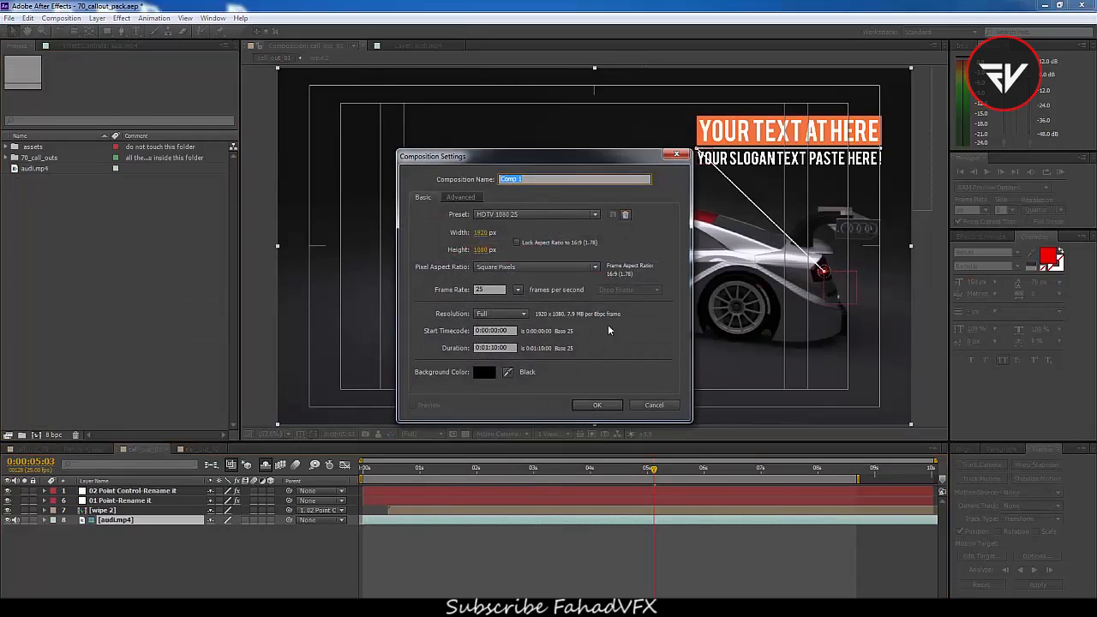
left_click(593, 405)
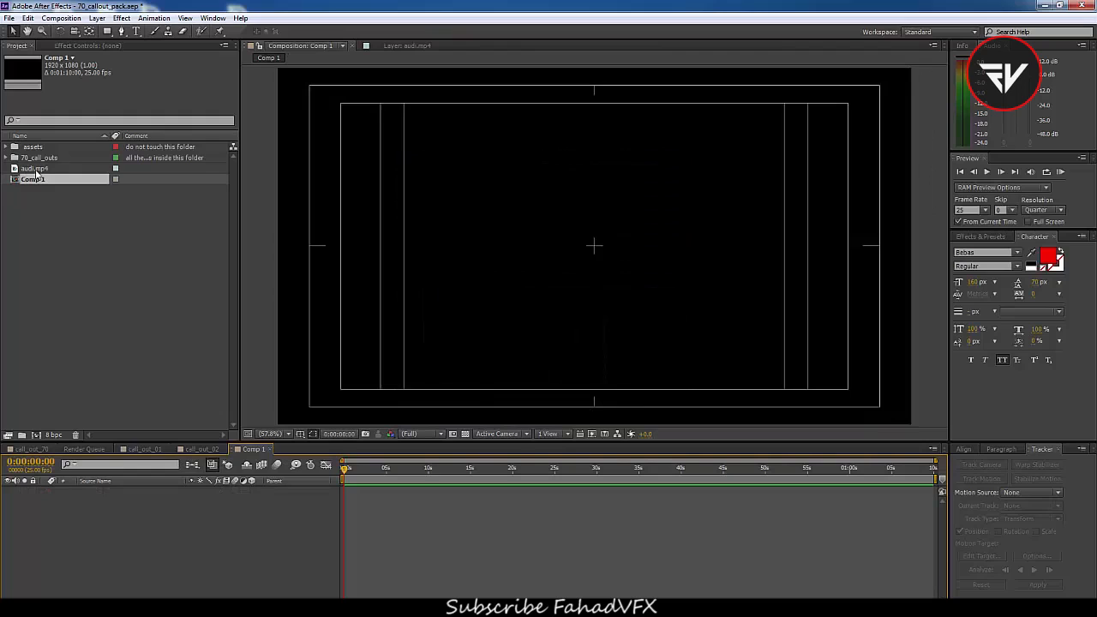
left_click_drag(36, 171, 71, 514)
left_click_drag(75, 552, 99, 550)
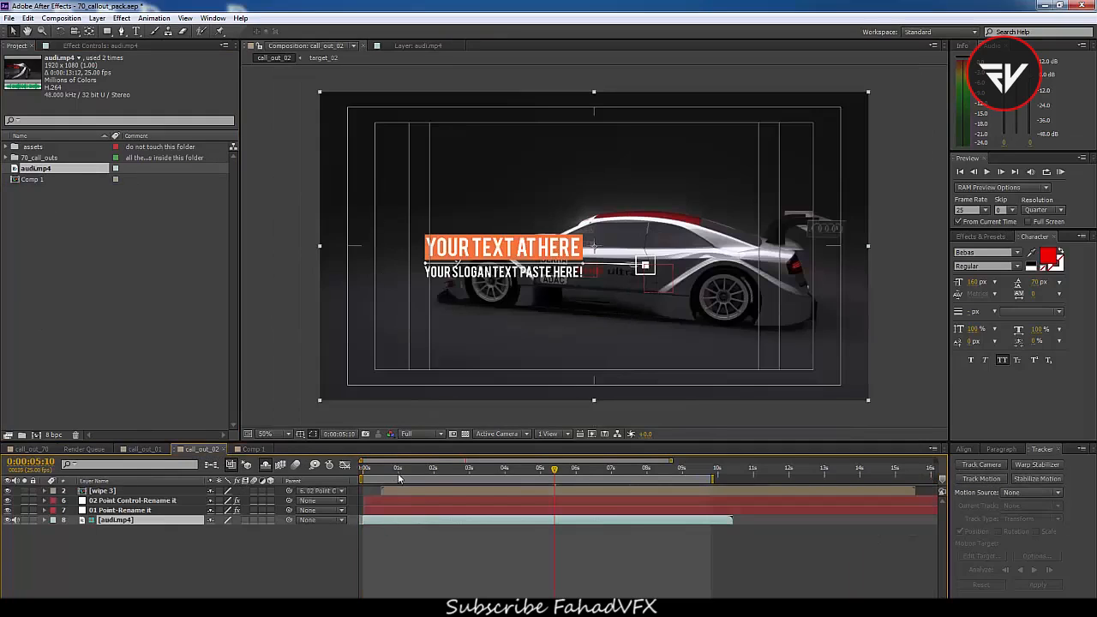
left_click_drag(397, 471, 353, 480)
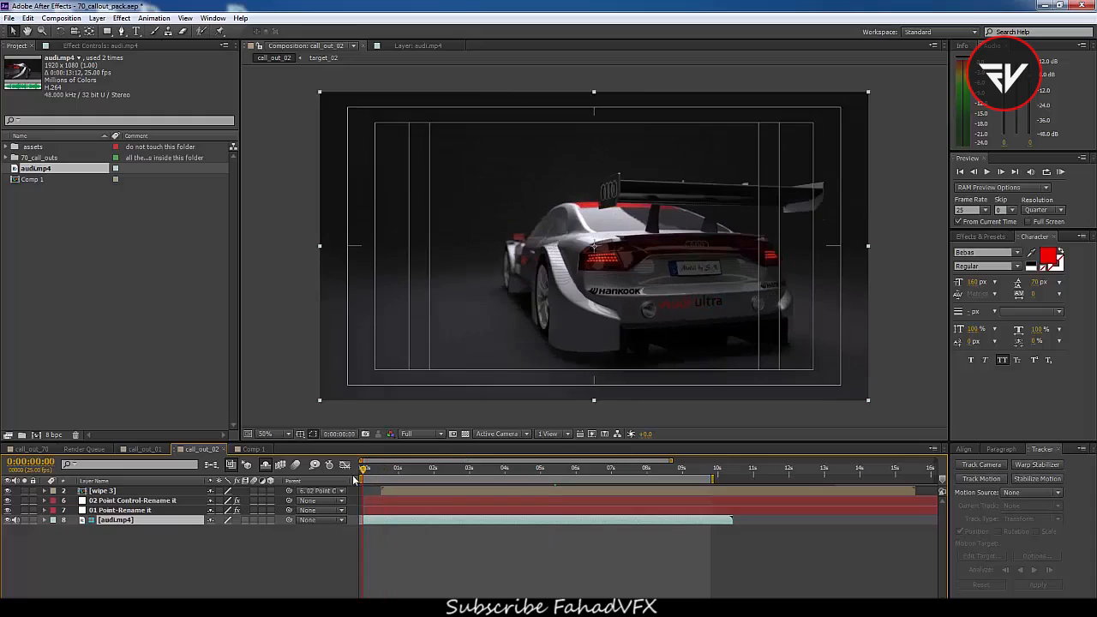
Add audi.mp4 to Comp 1 and make it a guide layer there
left_click(251, 449)
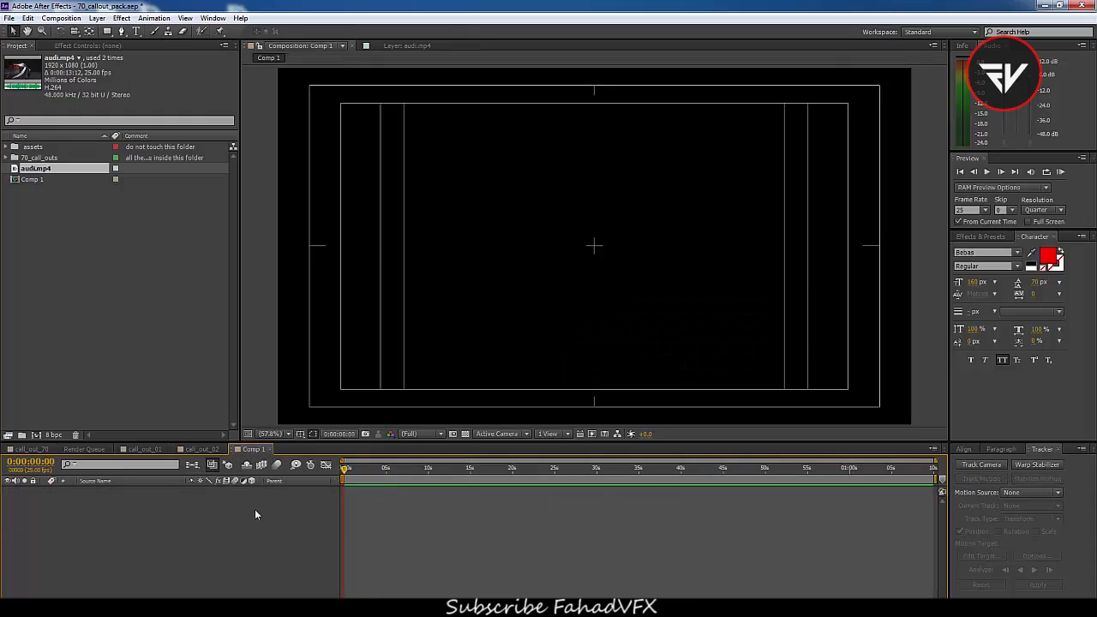
key("ctrl+slash")
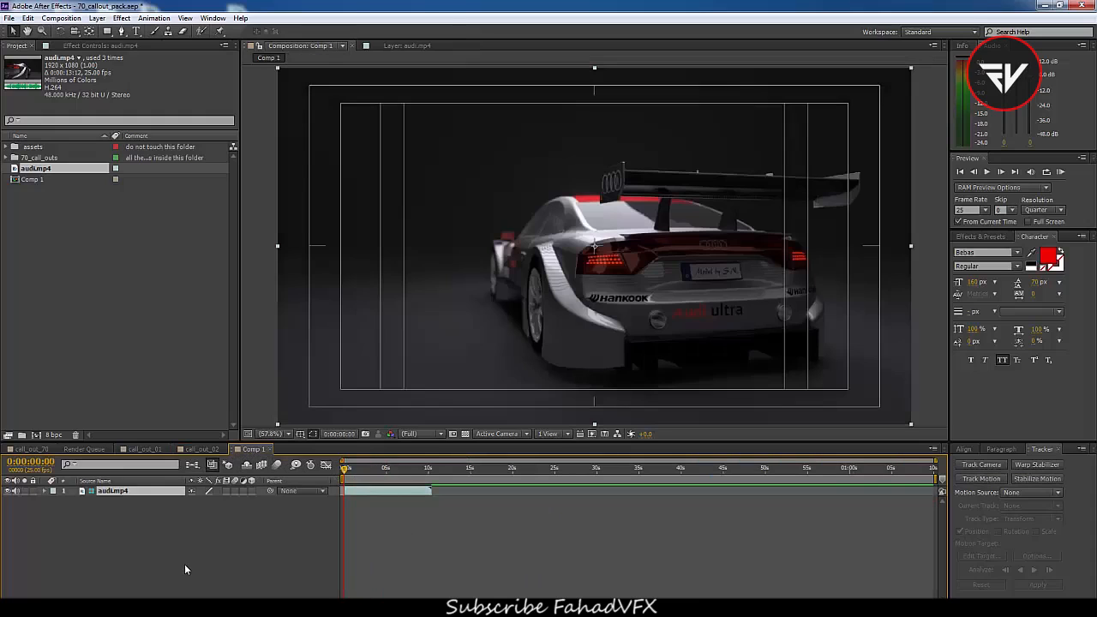
right_click(121, 488)
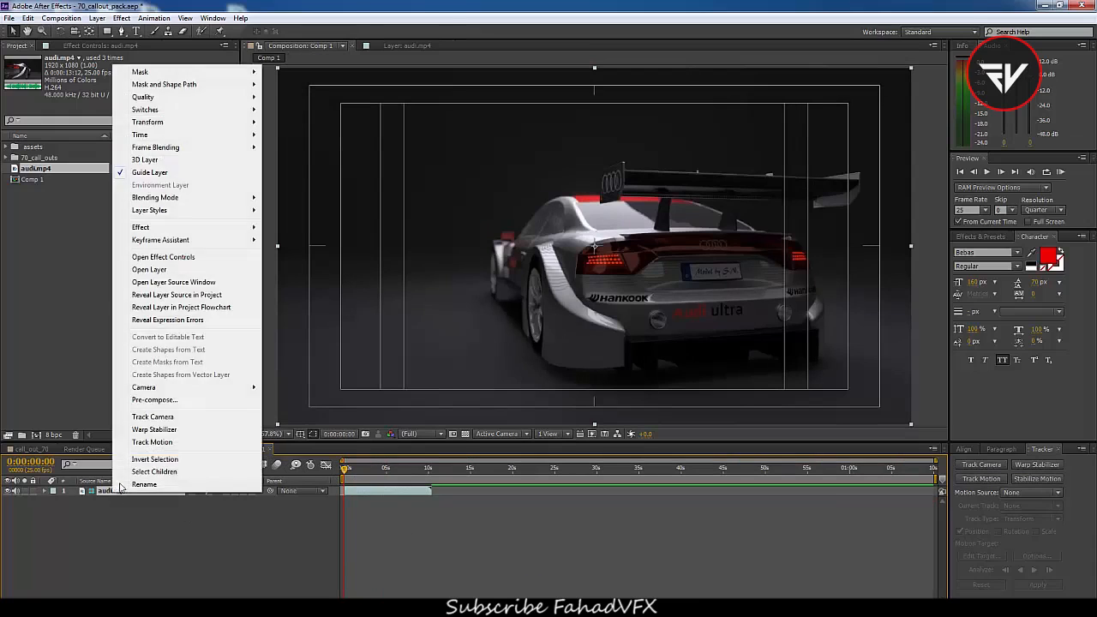
left_click(149, 173)
left_click(6, 159)
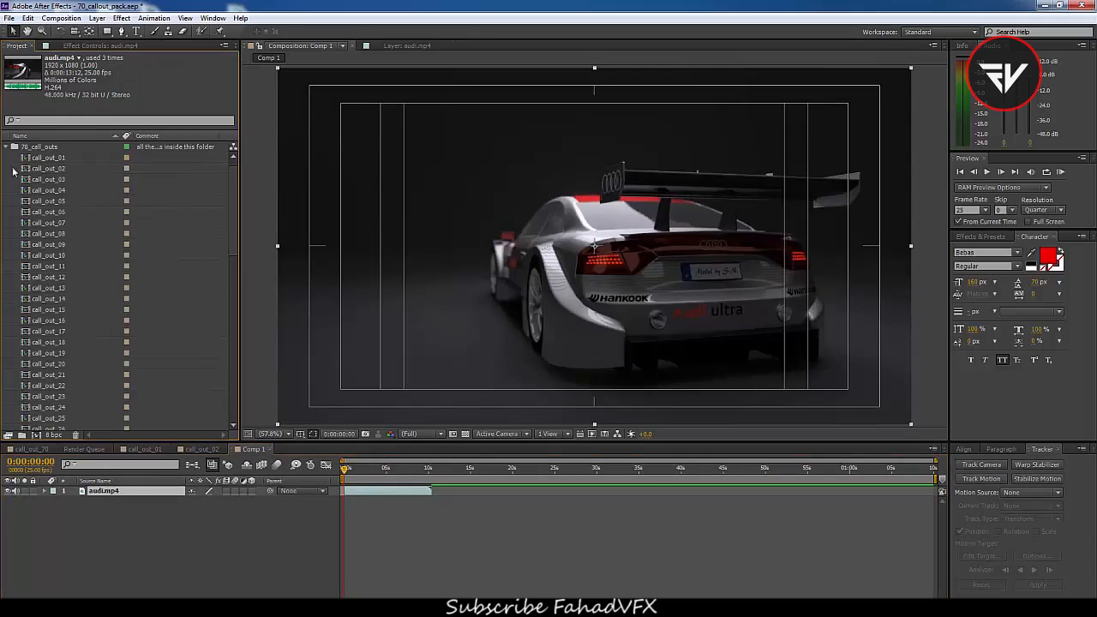
Add call_out_01 and call_out_02 to Comp 1 above audi.mp4 and scrub through to preview both callouts
left_click_drag(53, 159, 98, 490)
left_click_drag(48, 169, 119, 491)
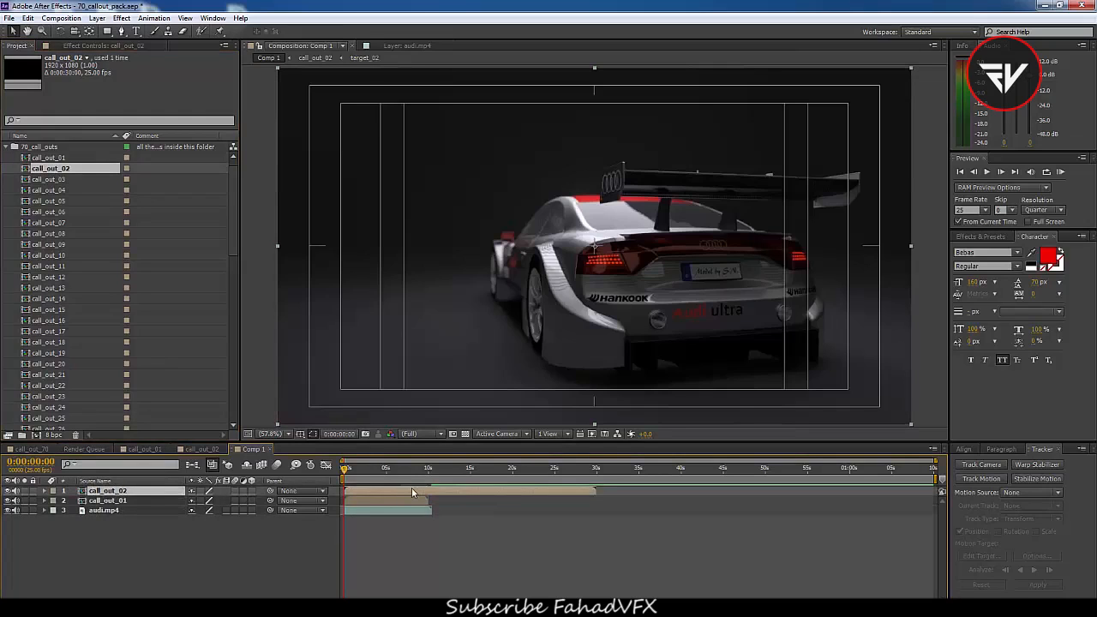
left_click(353, 473)
left_click_drag(353, 473, 383, 508)
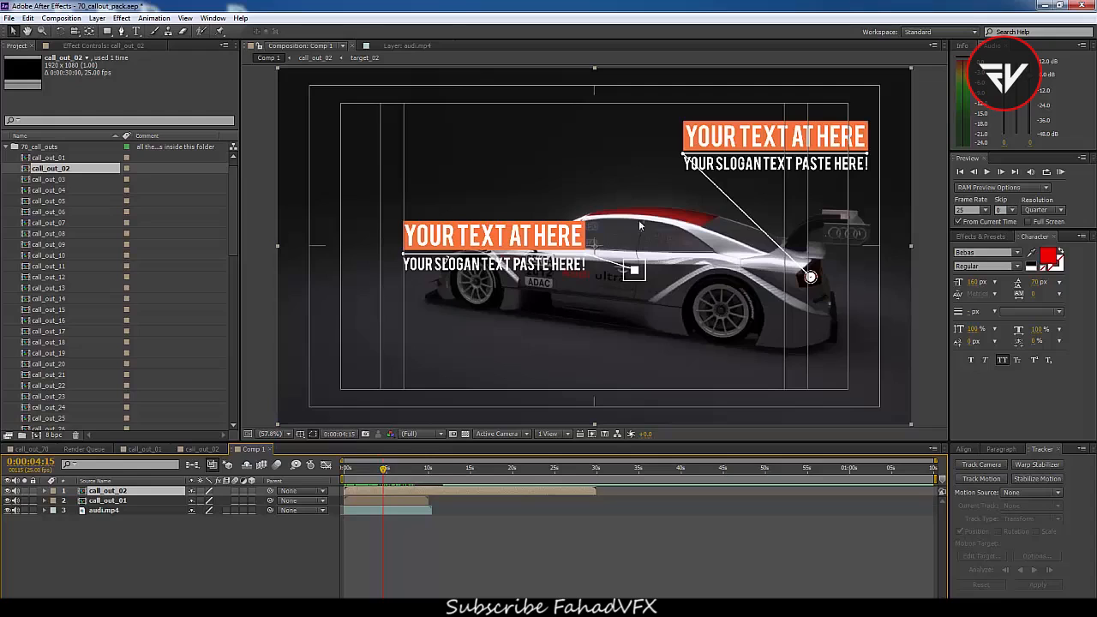
left_click_drag(371, 477, 393, 488)
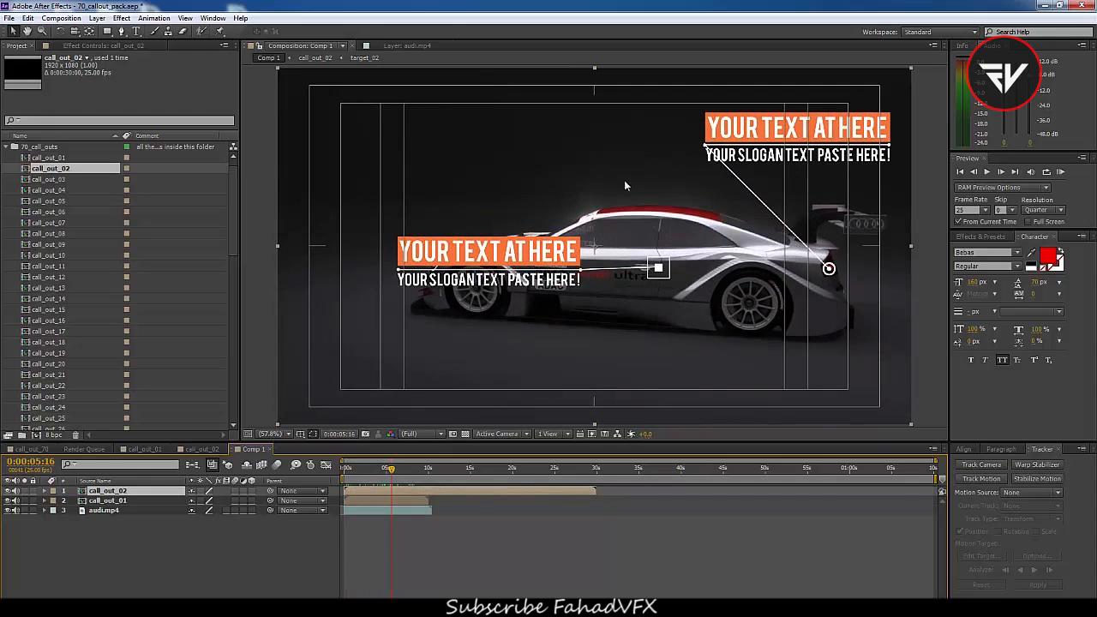